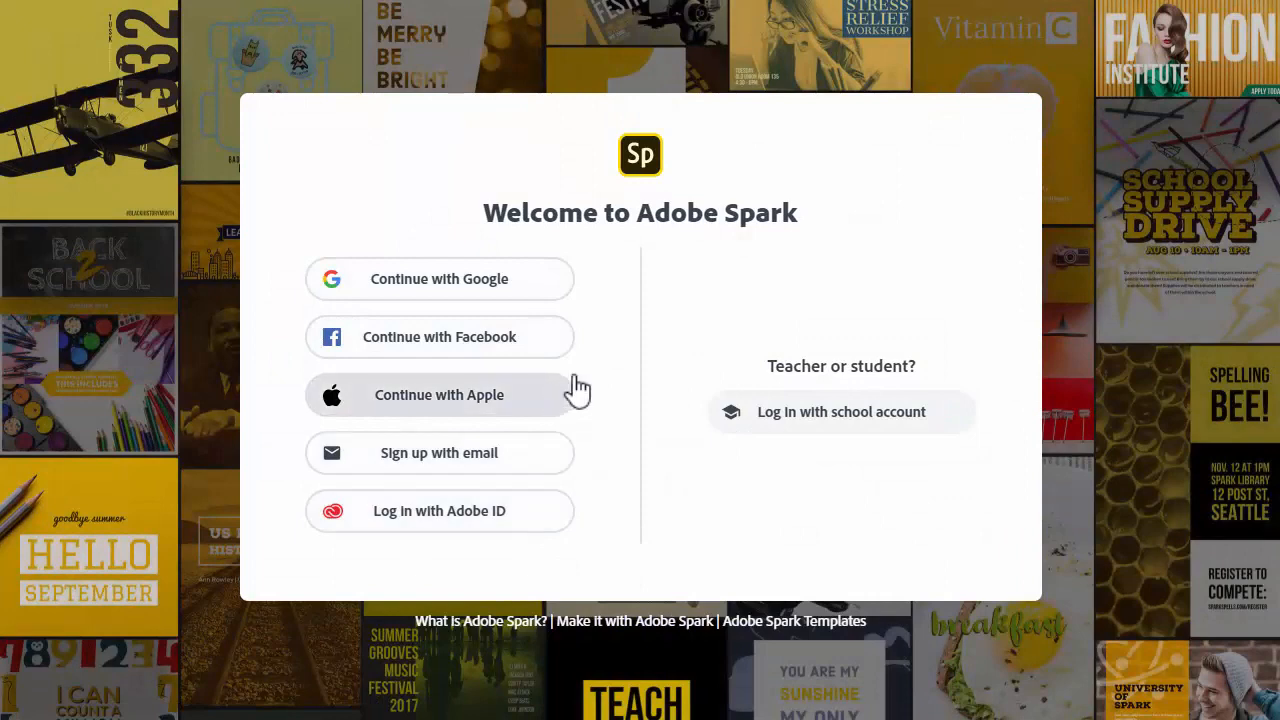
Sign in with a Google account and create a new Instagram post project
click(563, 288)
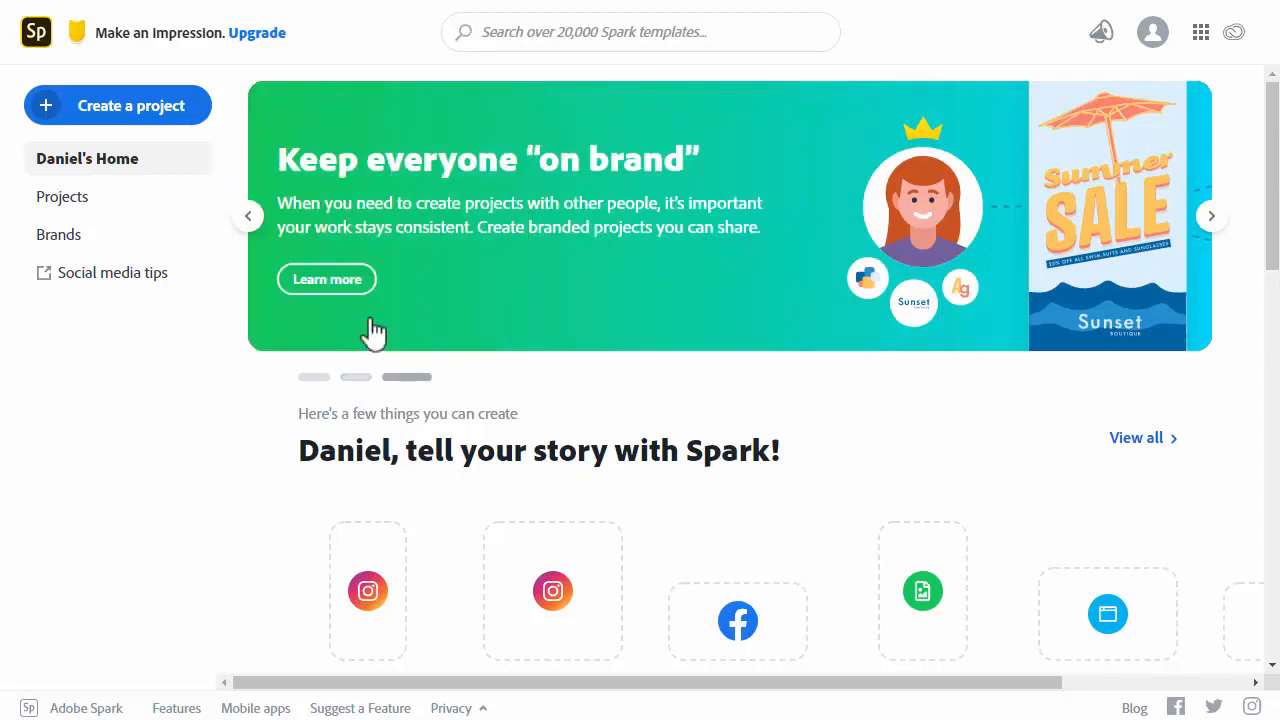
scroll(505, 507, down, 3)
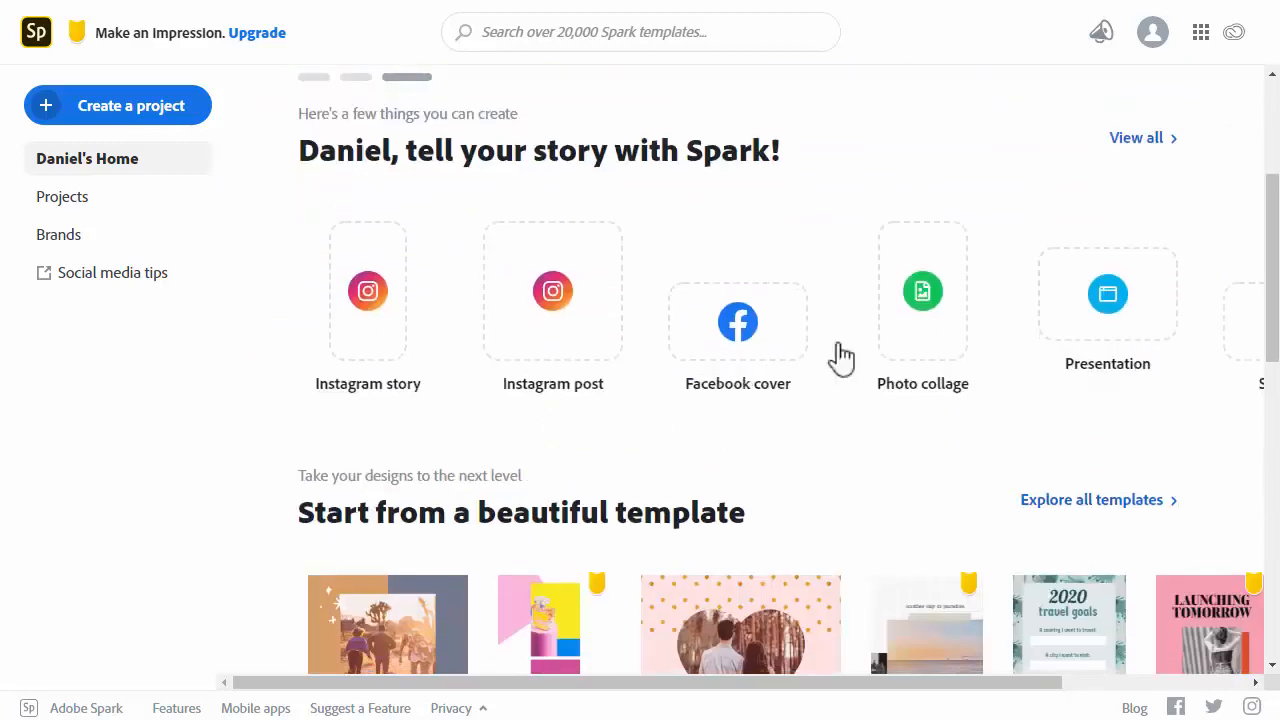
scroll(405, 340, up, 3)
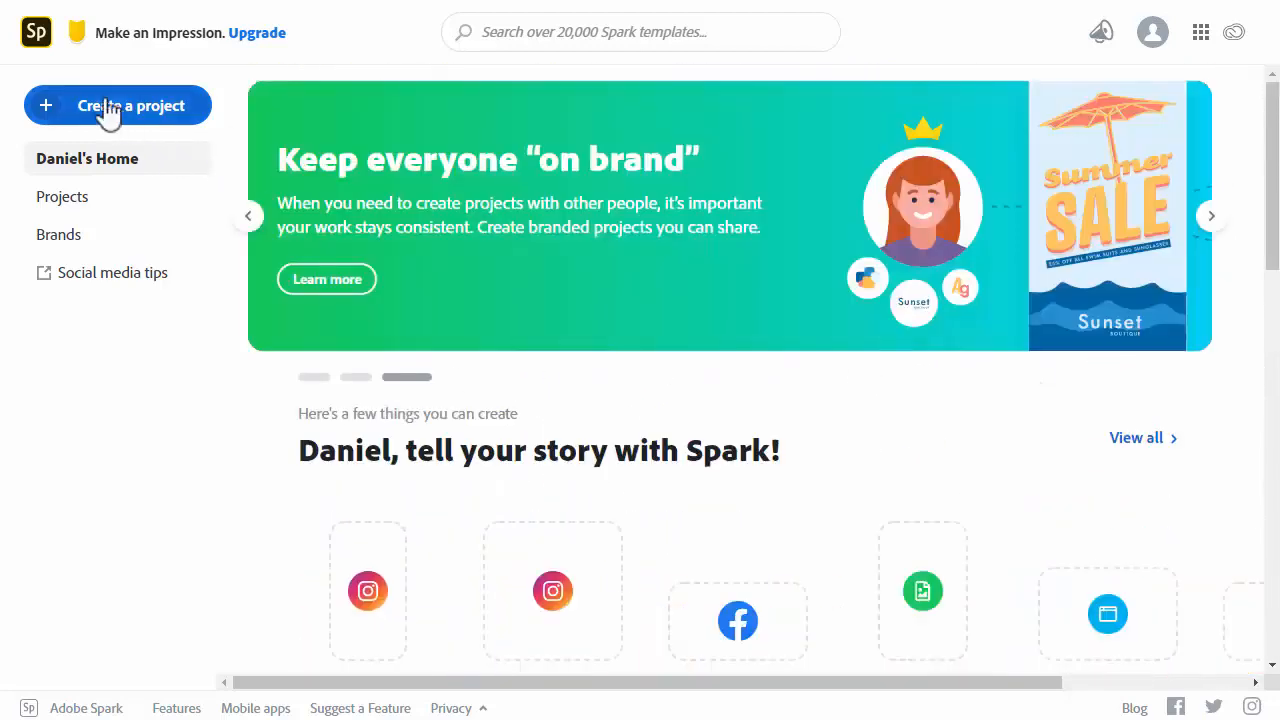
click(108, 108)
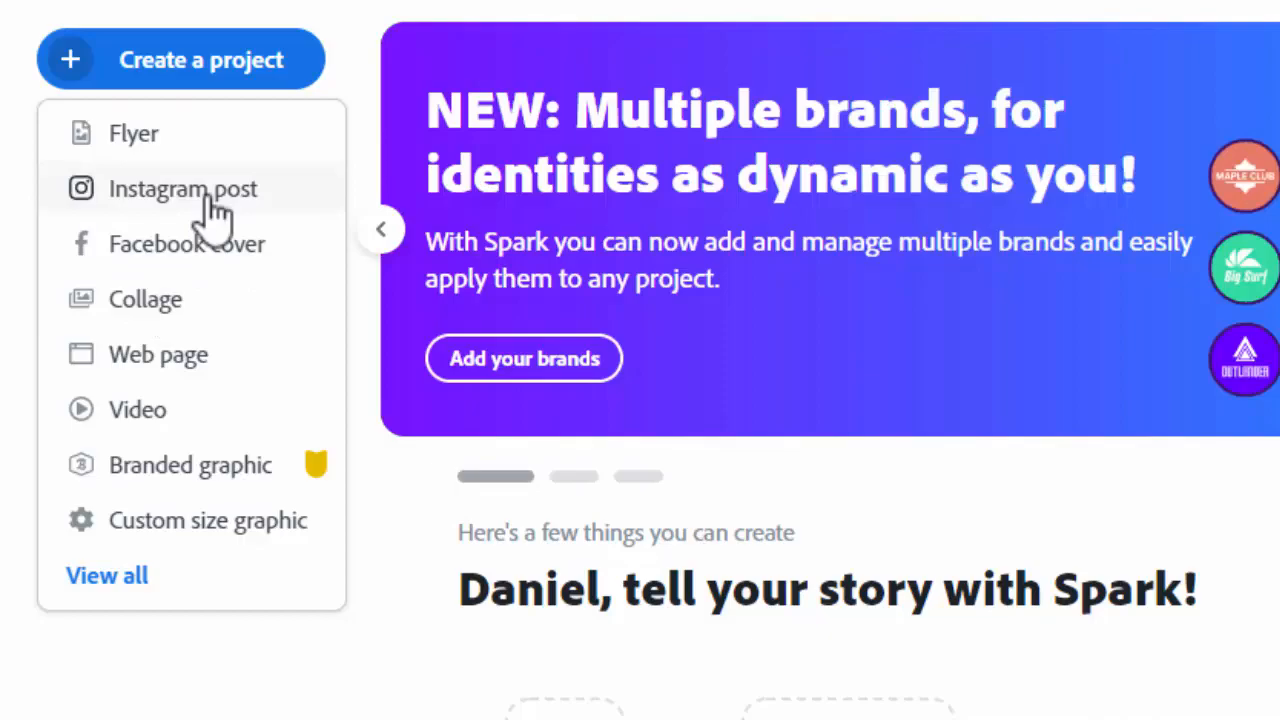
click(160, 192)
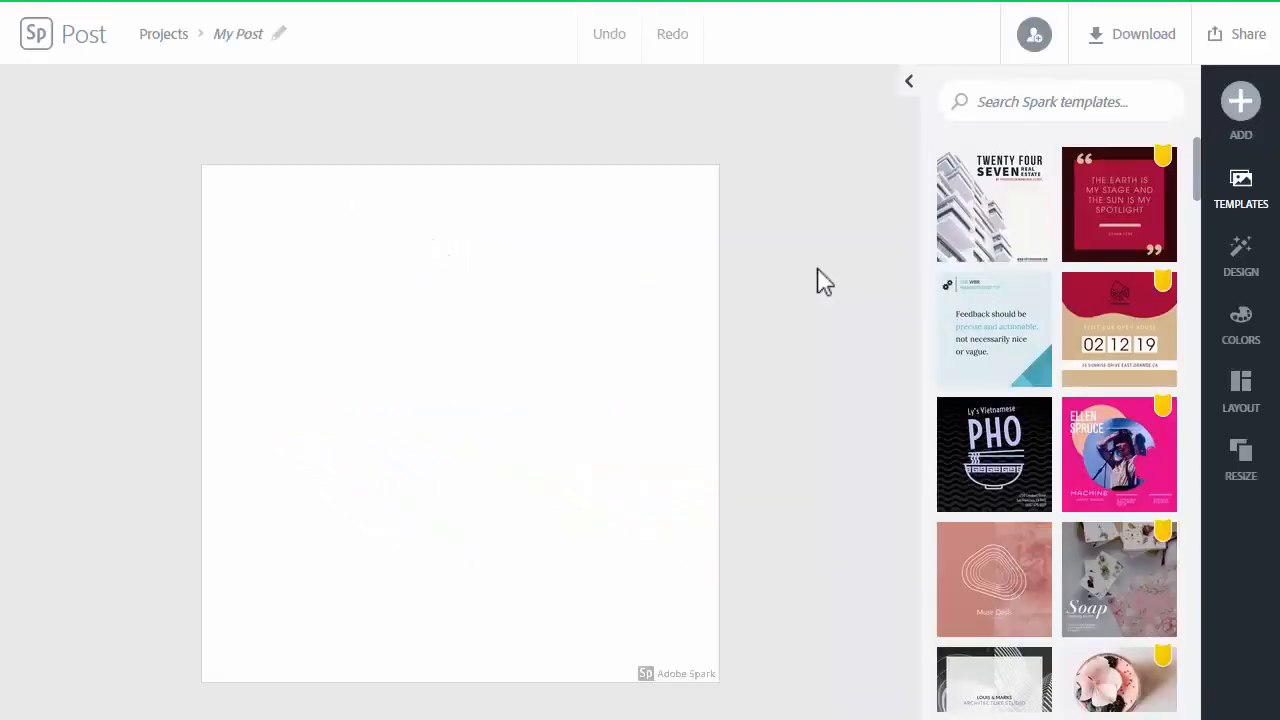
click(816, 270)
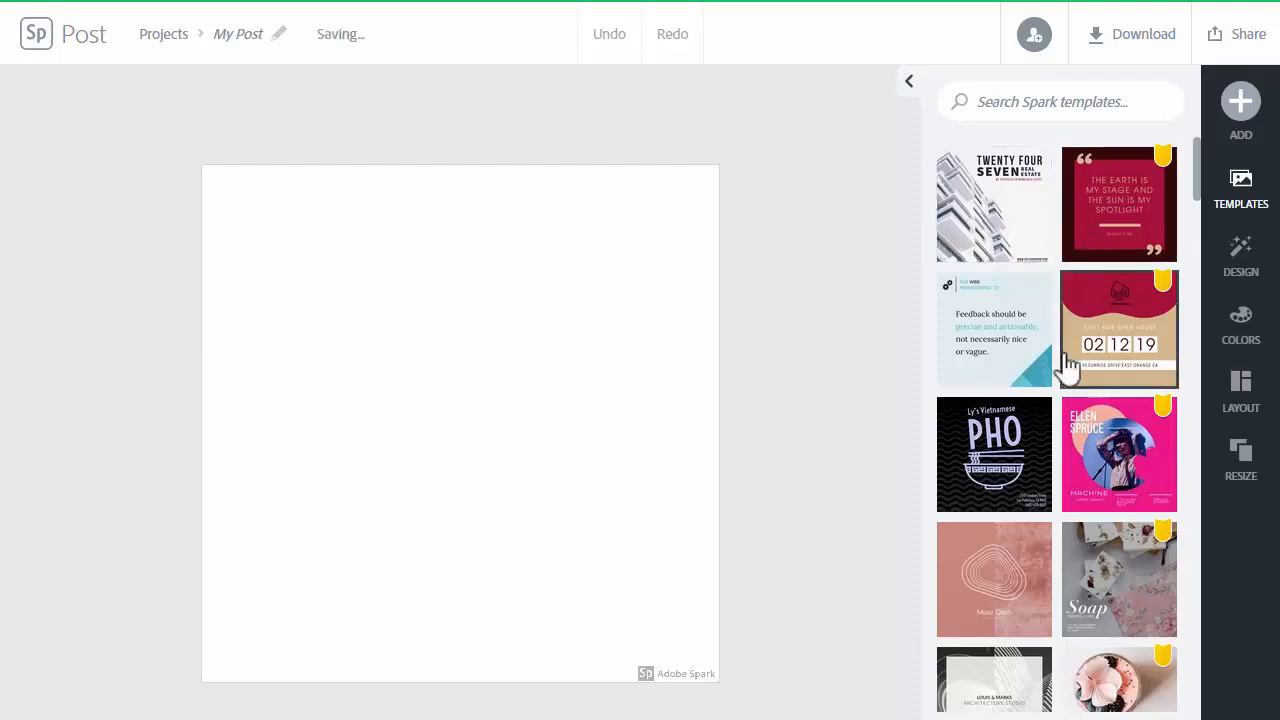
scroll(1068, 366, down, 4)
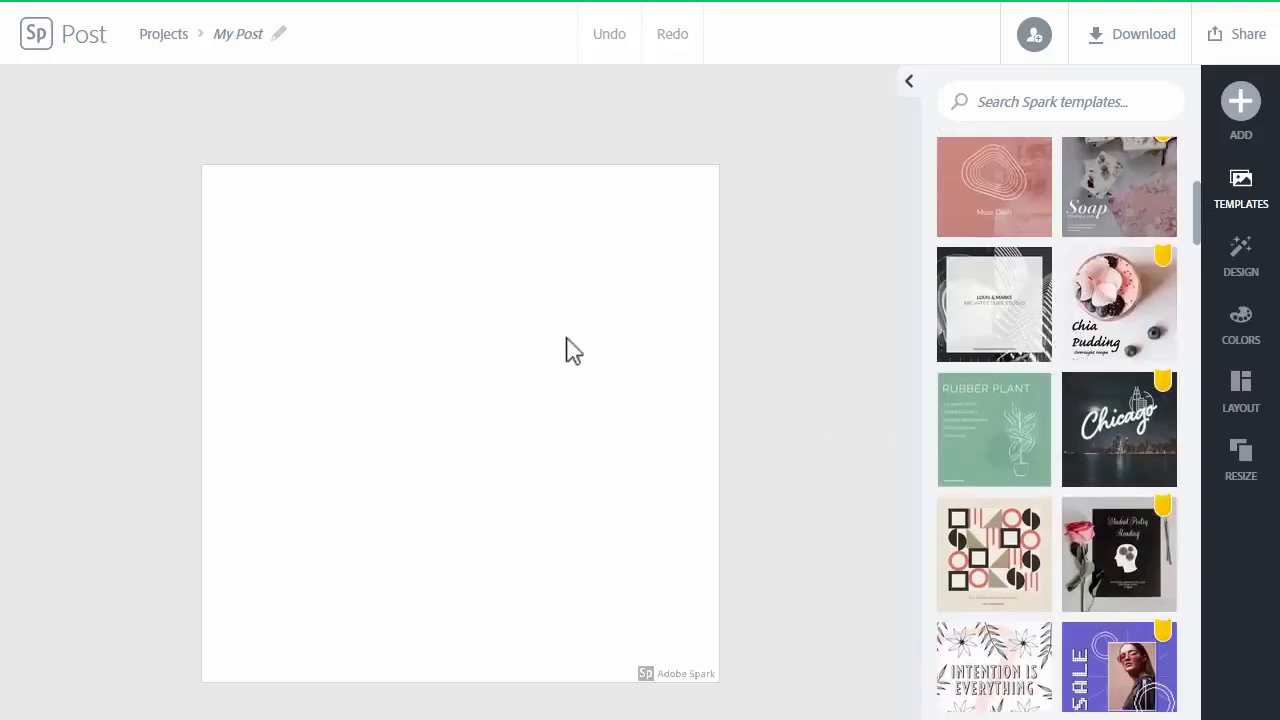
scroll(1150, 235, up, 5)
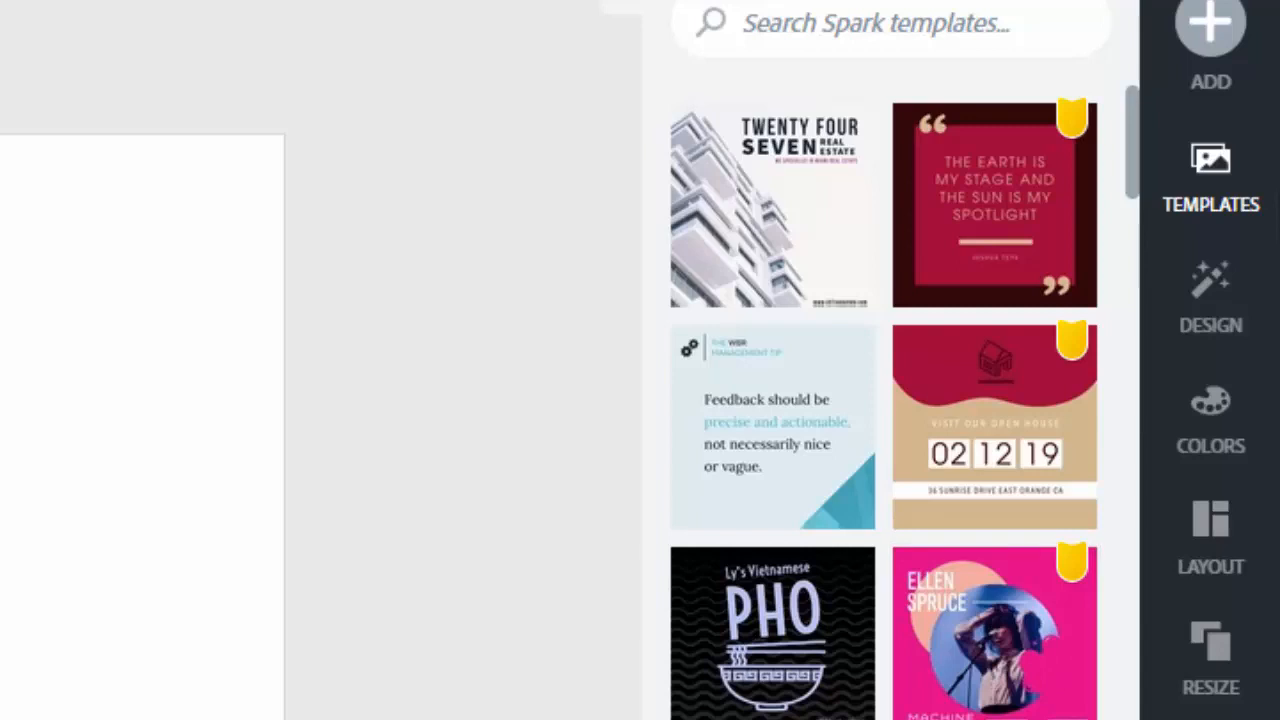
Upload a photo of the girl into the post and pin it to the background
click(1212, 36)
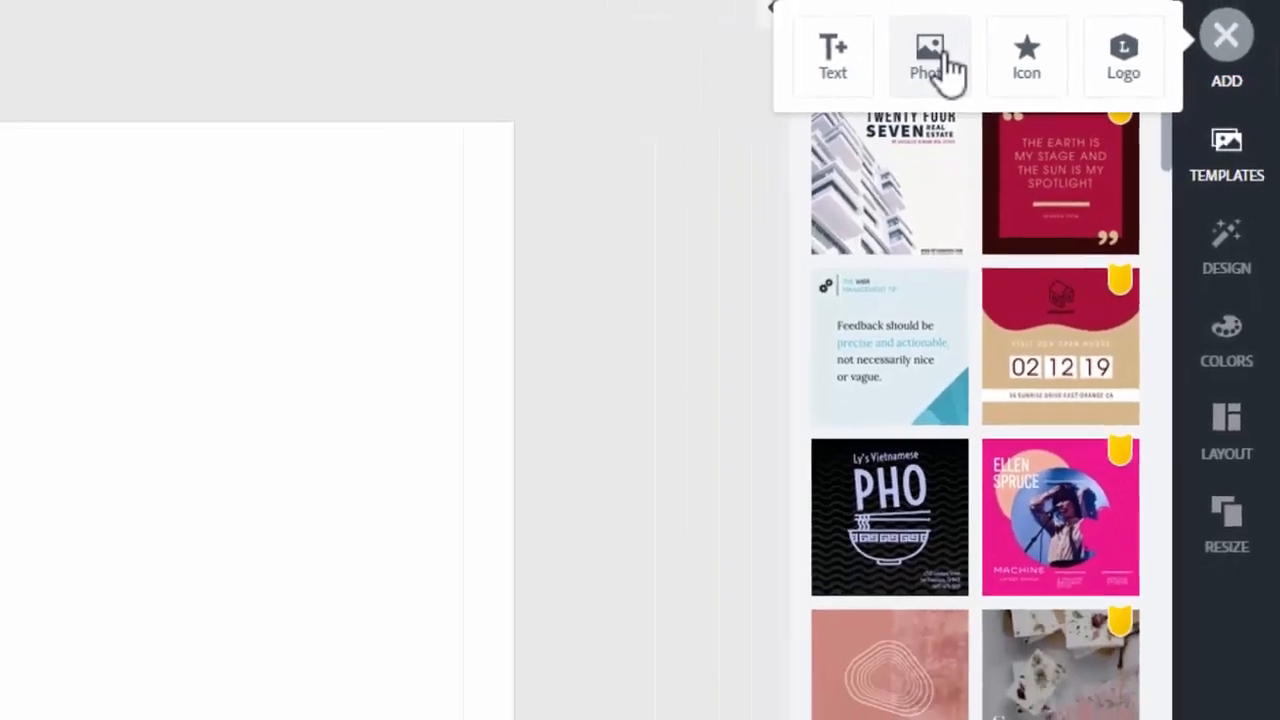
click(885, 65)
click(1008, 181)
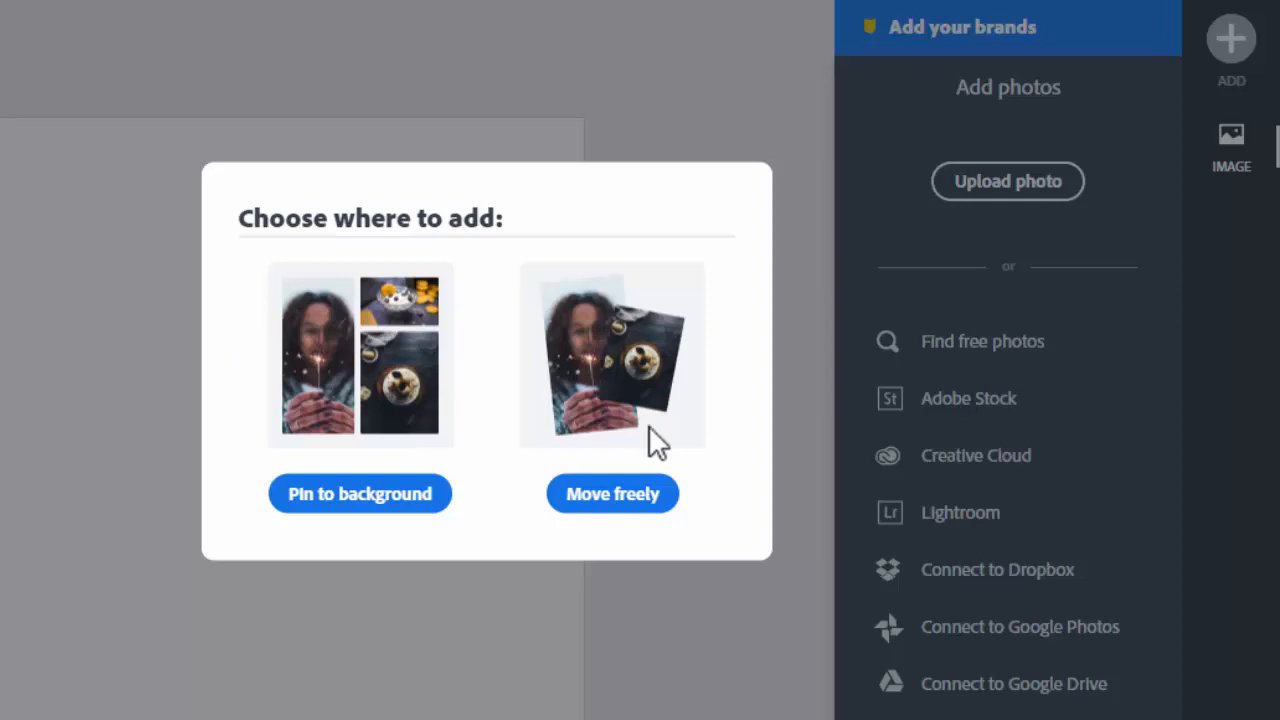
click(345, 500)
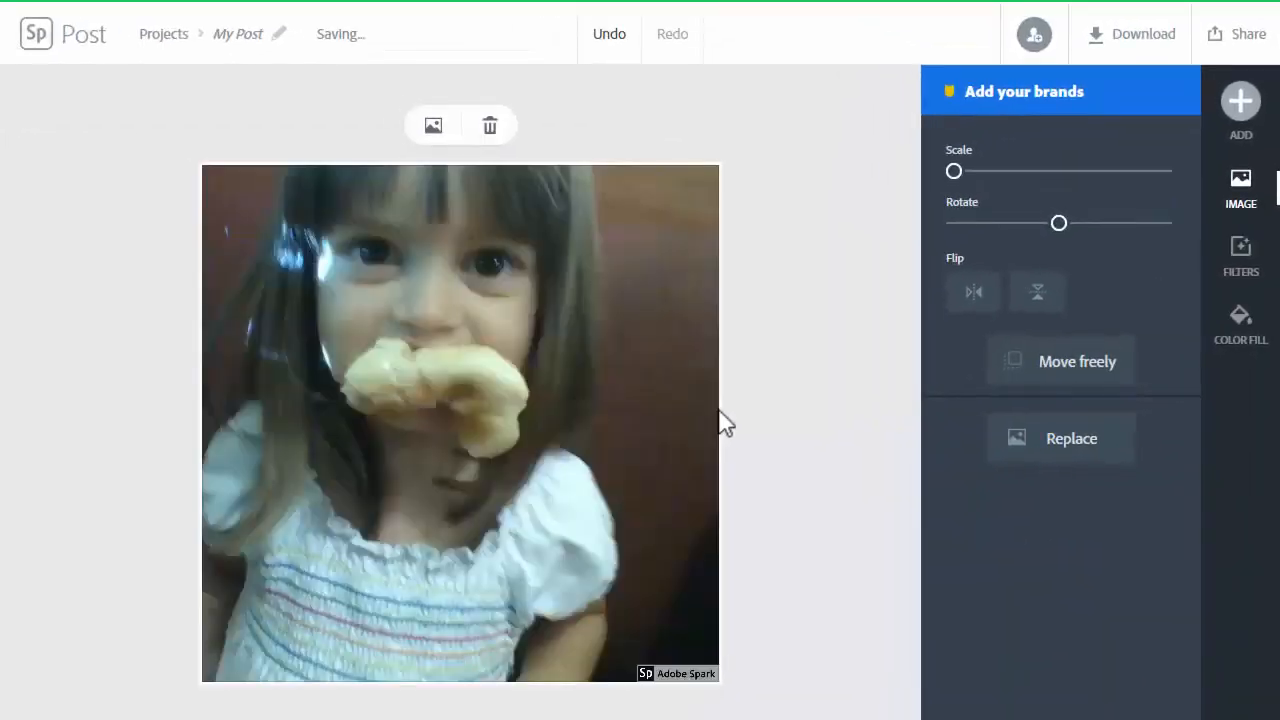
Shift the background photo slightly to the right within its frame and deselect it
mouse_move(515, 372)
mouse_down()
mouse_move(543, 363)
mouse_move(540, 380)
mouse_move(526, 374)
mouse_up()
click(840, 410)
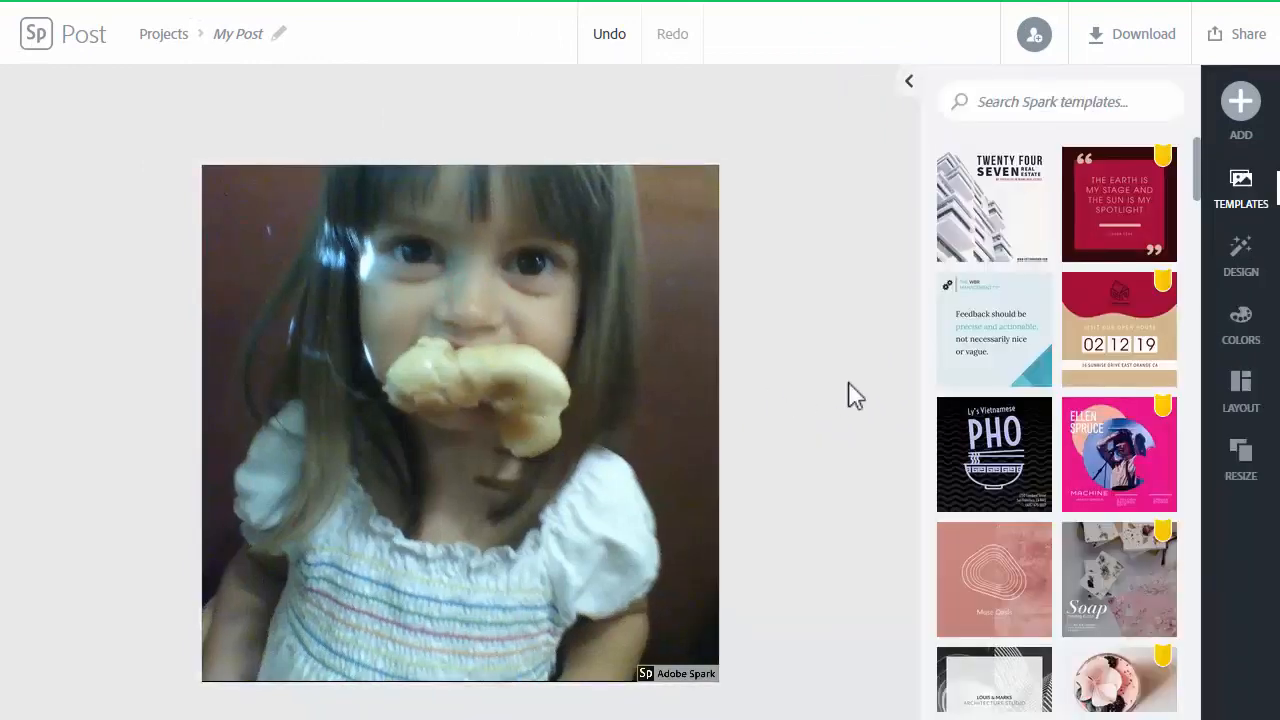
click(838, 377)
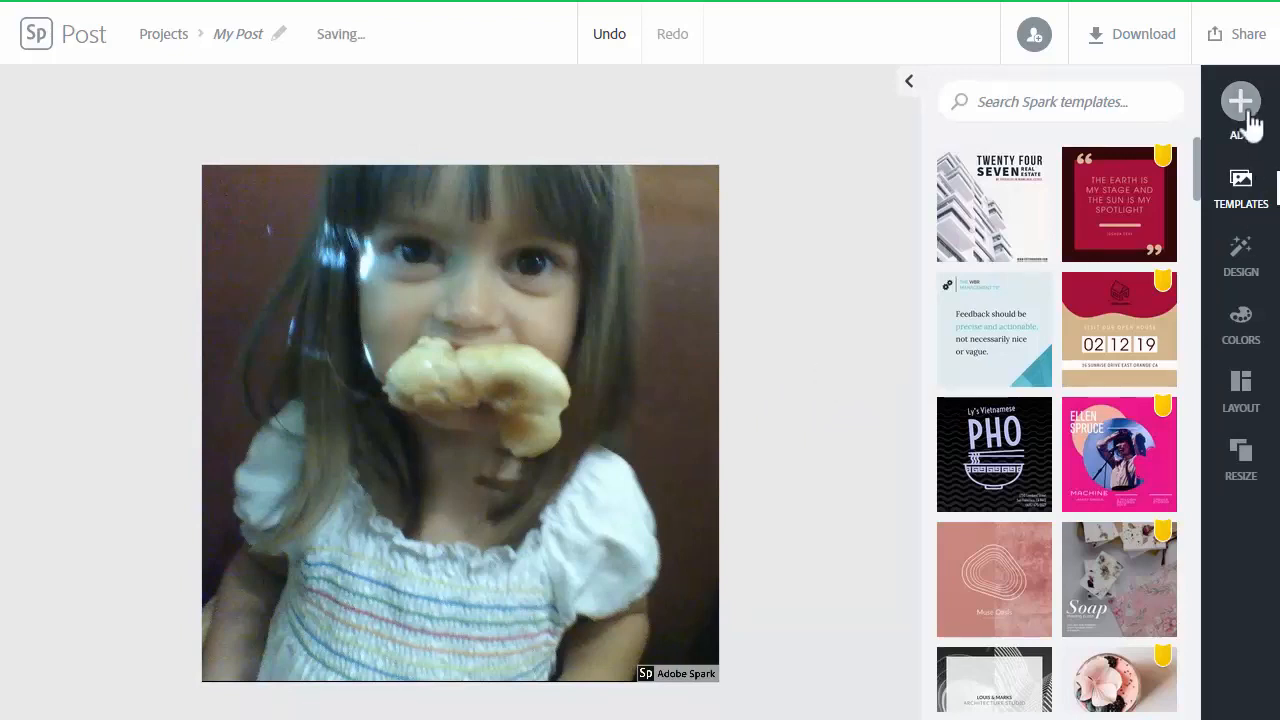
Select the background photo and open its filter settings
click(600, 236)
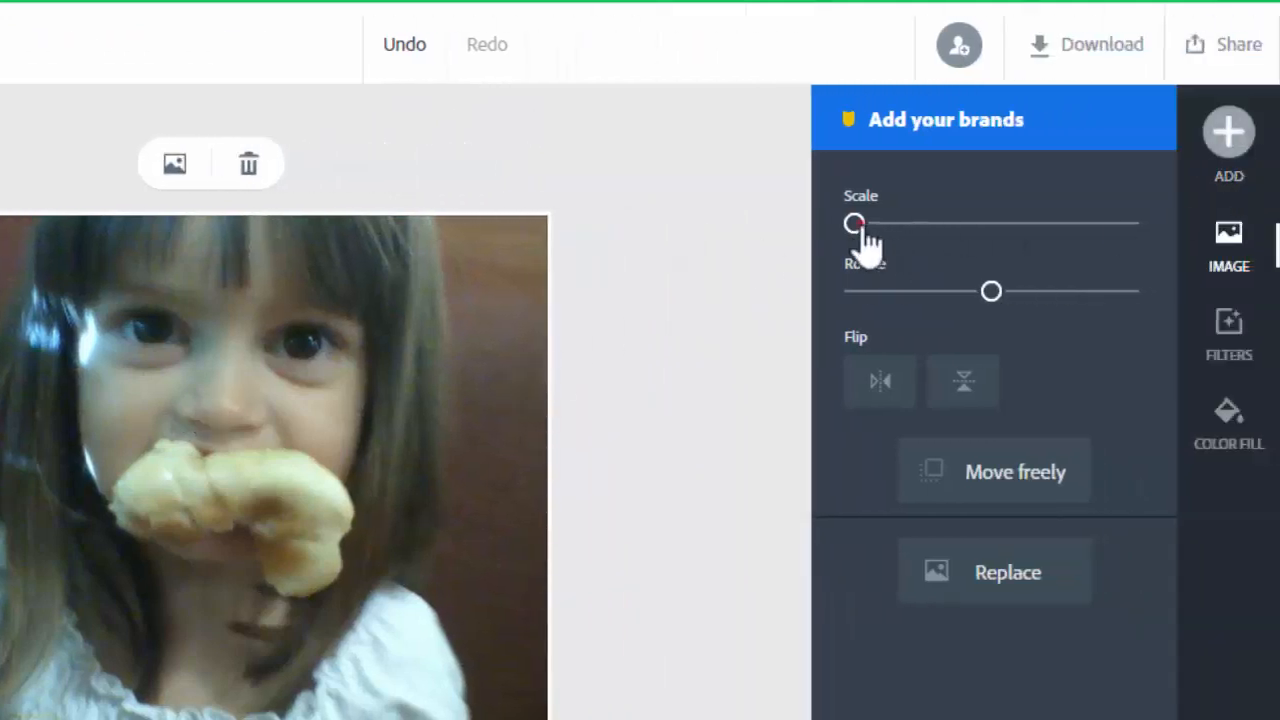
mouse_move(856, 226)
mouse_down()
mouse_move(897, 246)
mouse_move(852, 230)
mouse_up()
click(1232, 338)
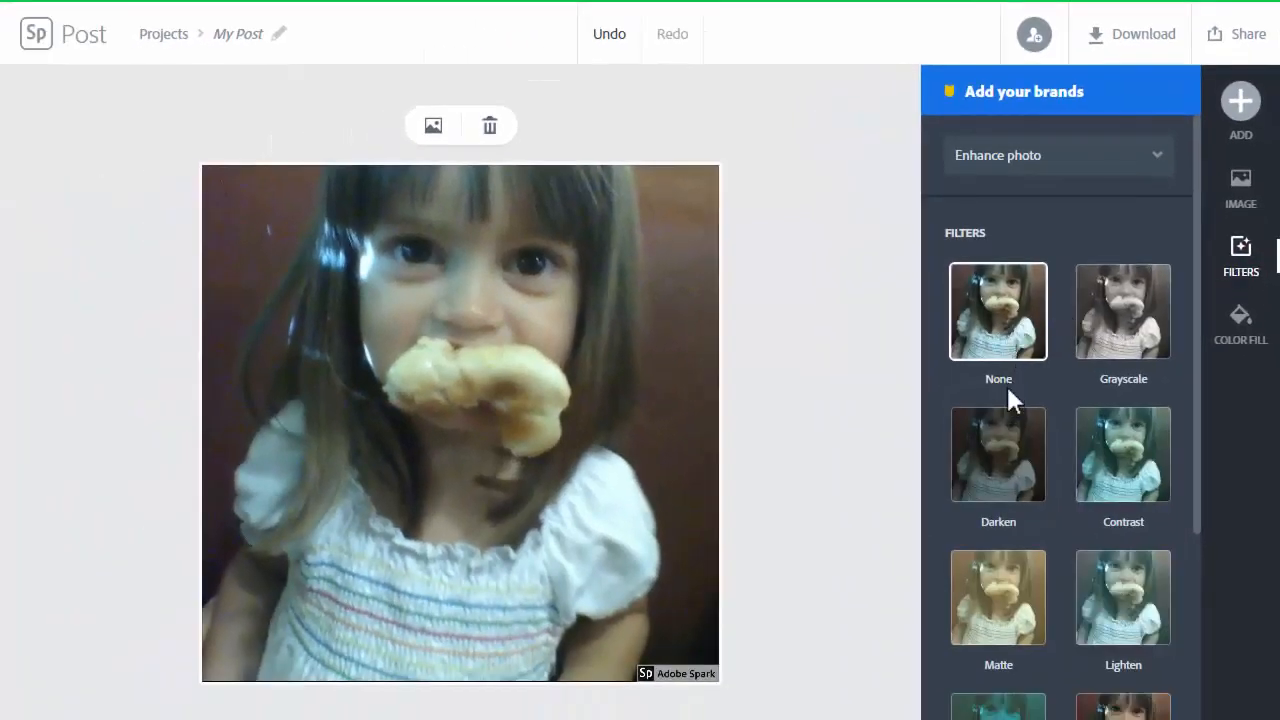
Try the Matte and Lighten filters on the photo and set the filter back to None
scroll(1015, 400, down, 3)
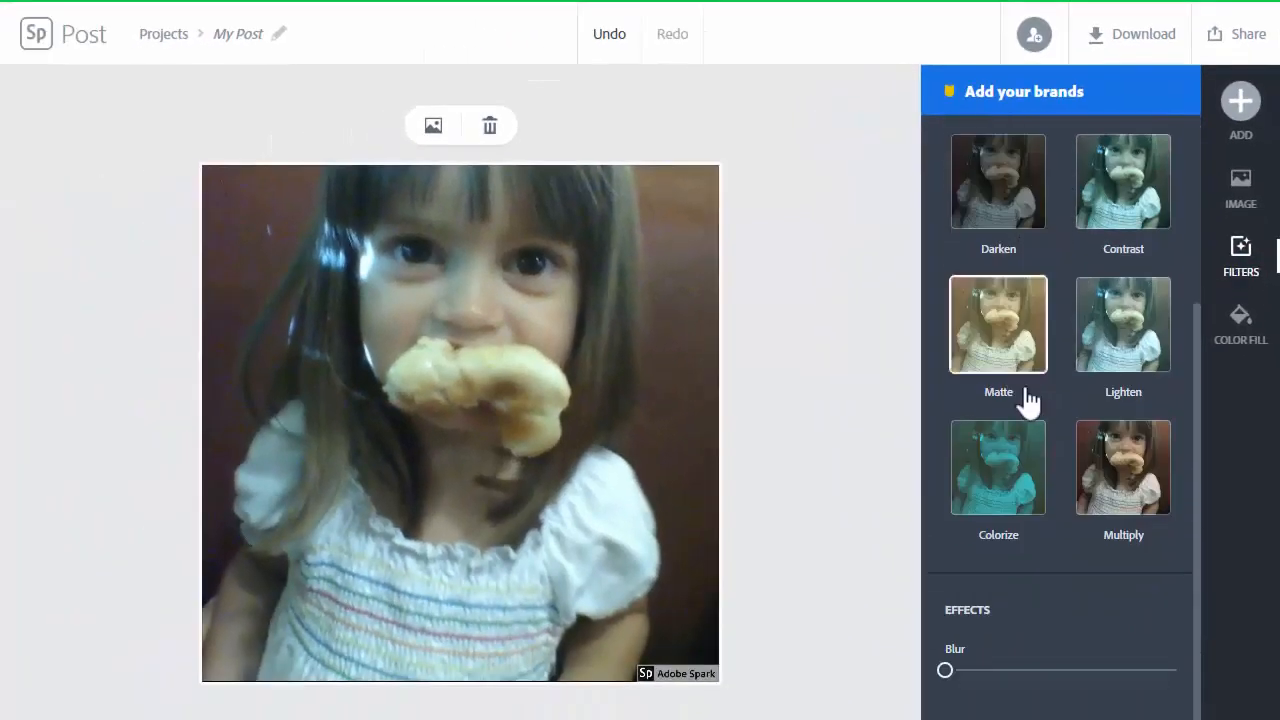
click(1020, 328)
scroll(1080, 380, up, 2)
click(1128, 425)
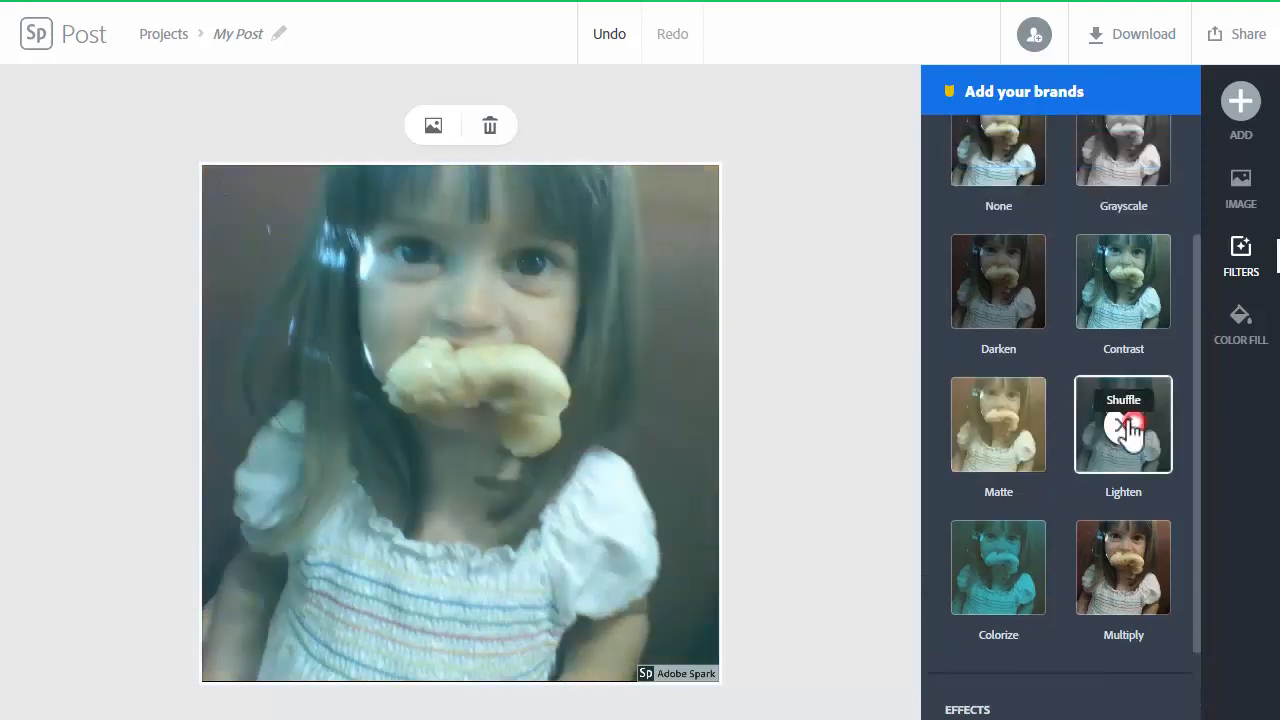
scroll(1100, 400, up, 2)
click(1040, 345)
scroll(1110, 430, down, 3)
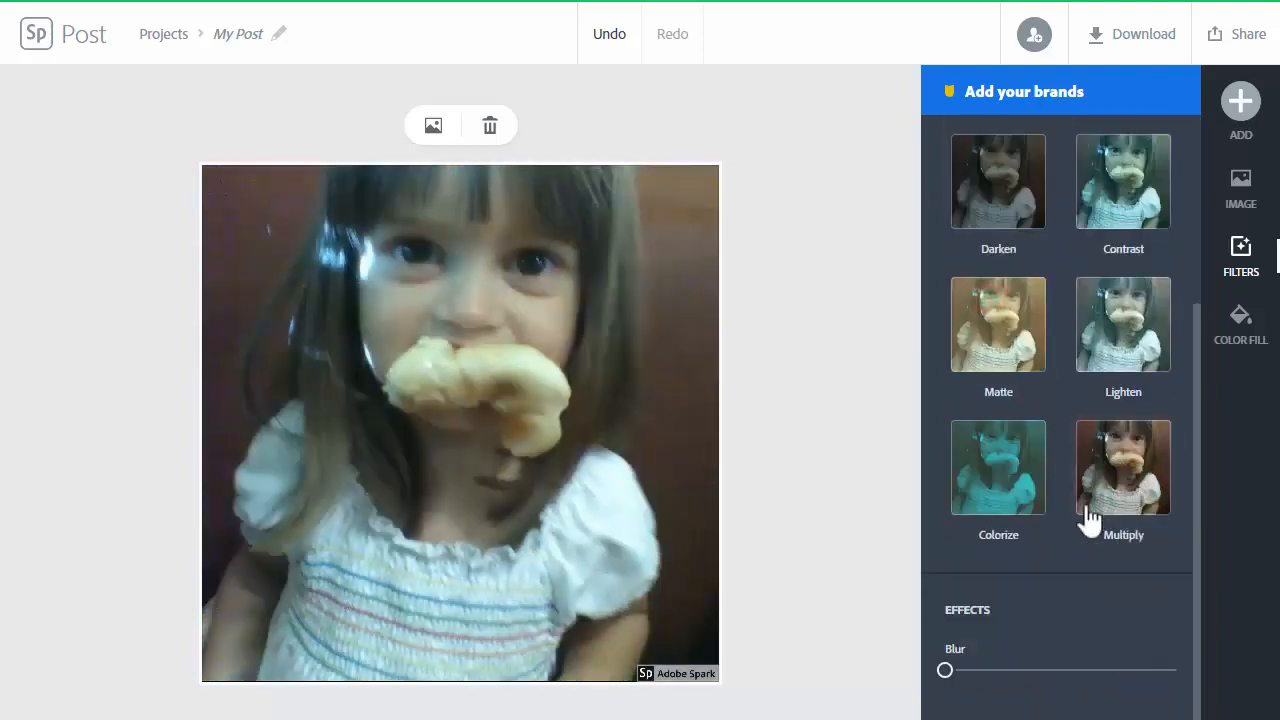
scroll(1066, 429, up, 5)
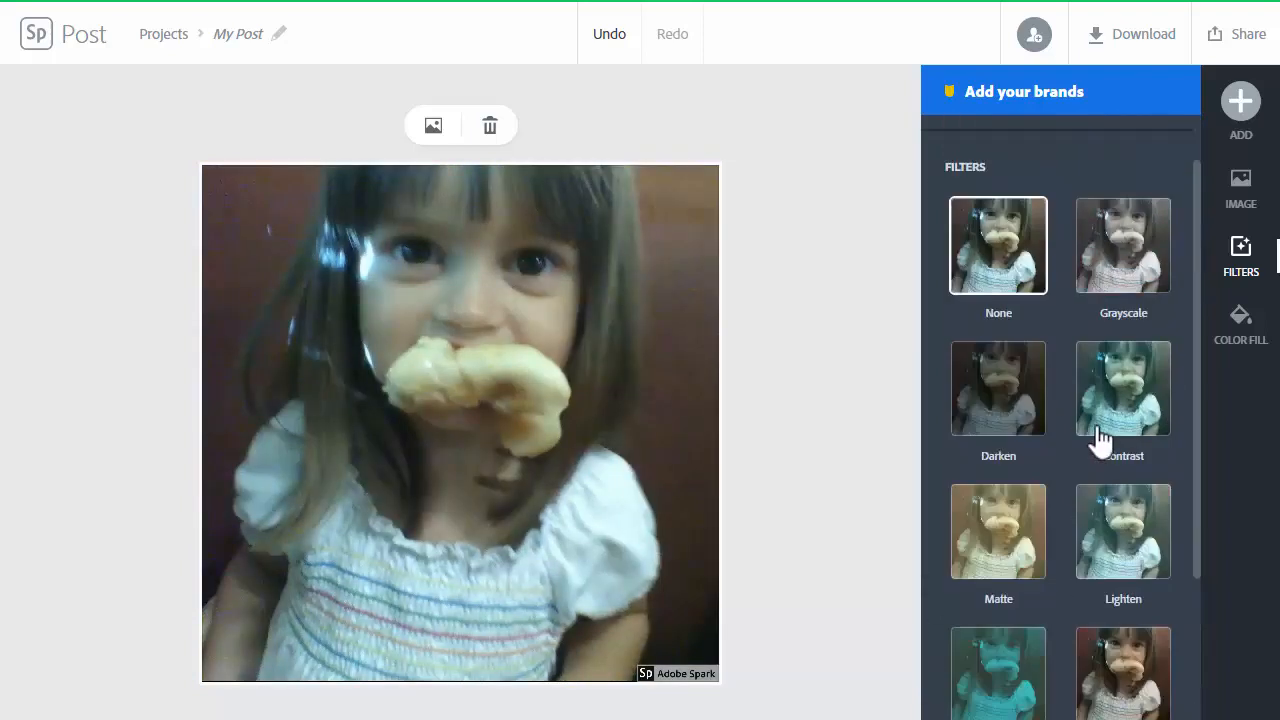
Enhance the photo by raising its warmth, highlights and saturation and lowering its shadows
click(1038, 160)
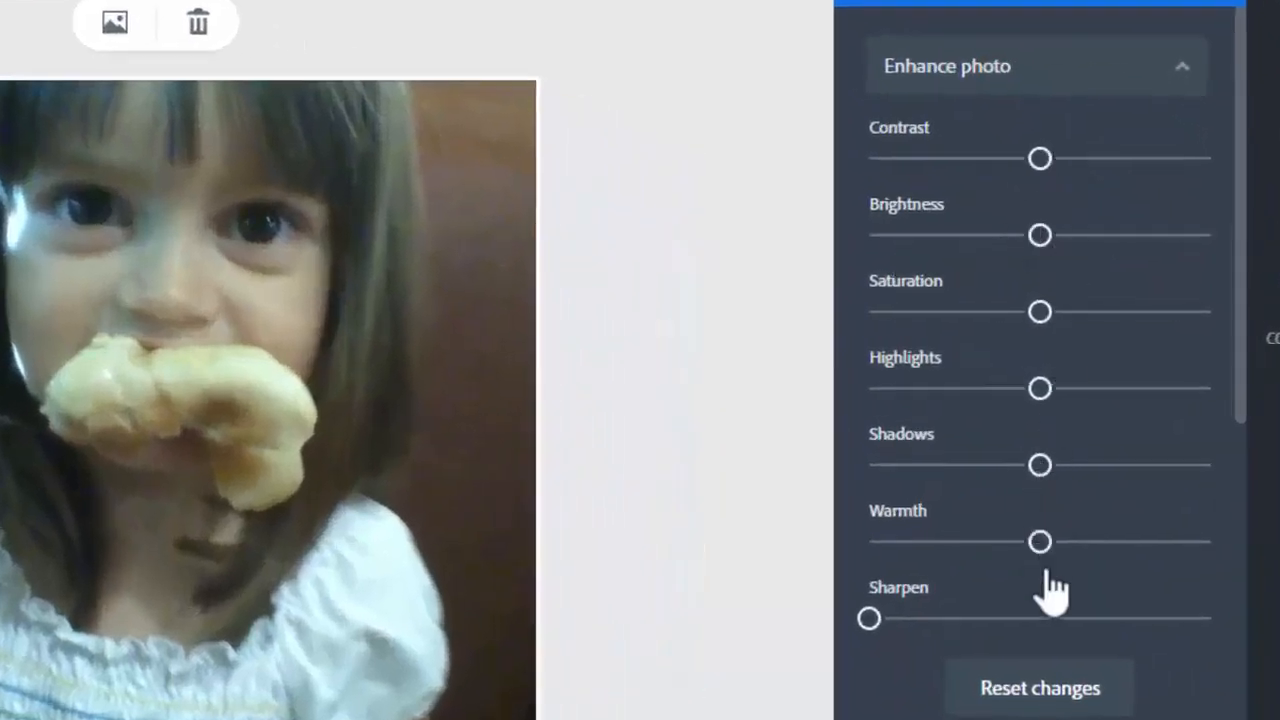
drag(1040, 542, 1088, 548)
drag(1040, 465, 972, 466)
drag(1040, 388, 1108, 389)
drag(1040, 311, 1080, 312)
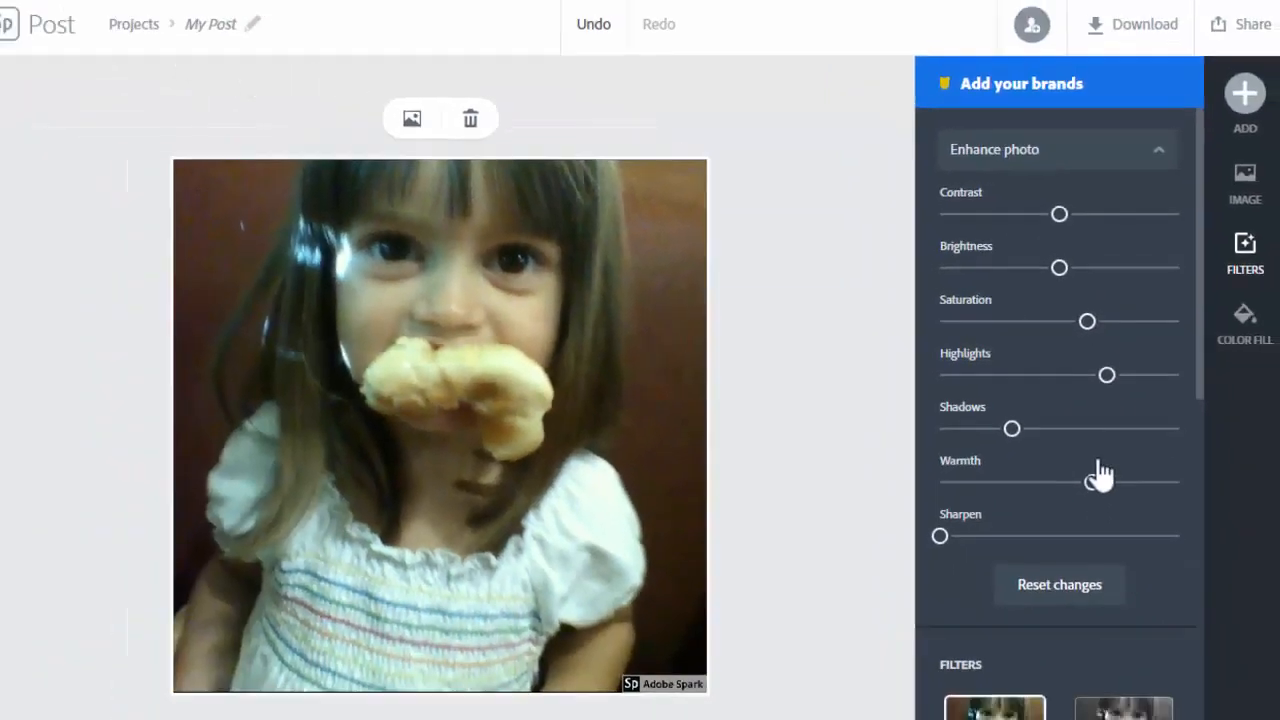
click(838, 158)
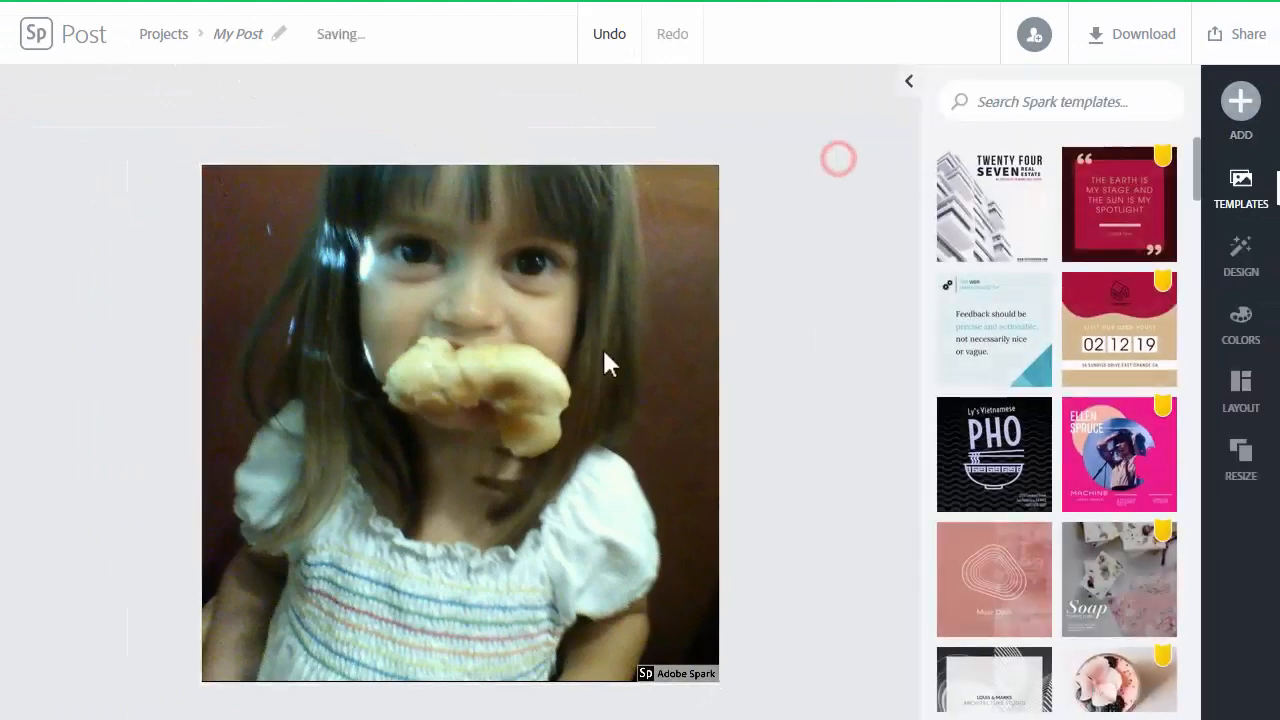
Add the "#love" text template to the post and place it centred over the lower part of the photo
click(1245, 110)
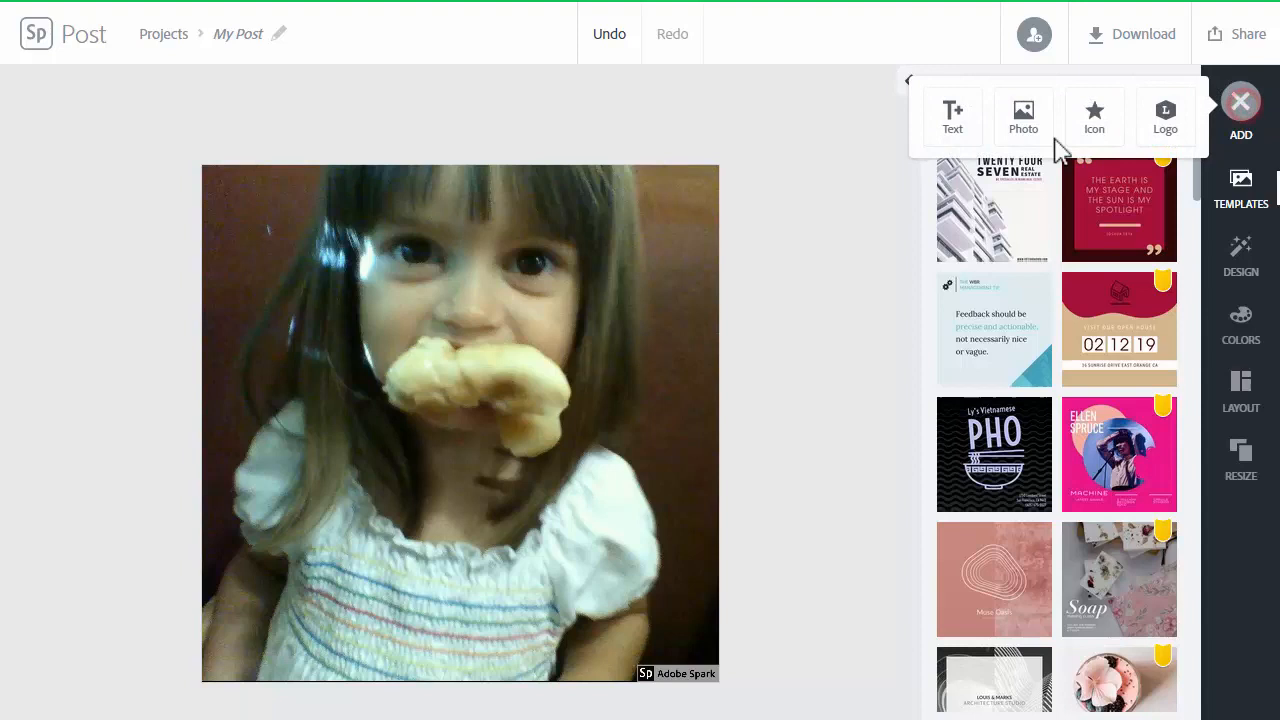
click(956, 118)
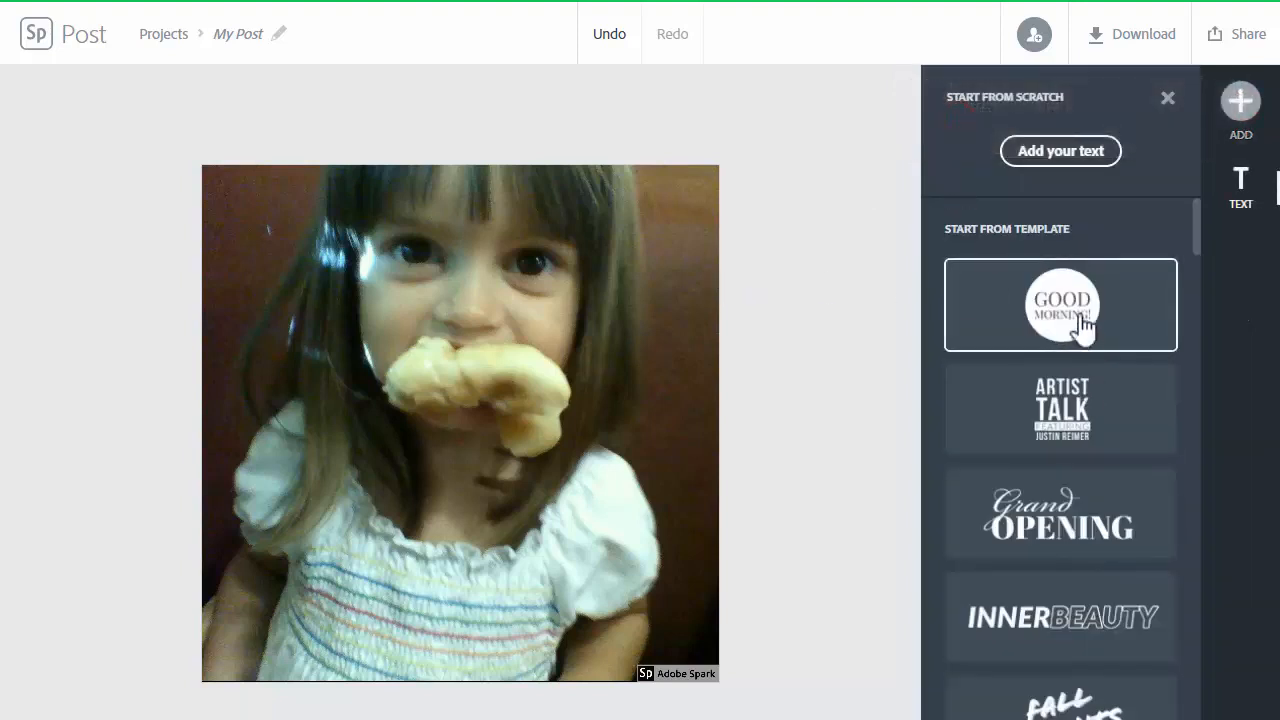
scroll(1055, 410, down, 3)
scroll(1055, 410, down, 9)
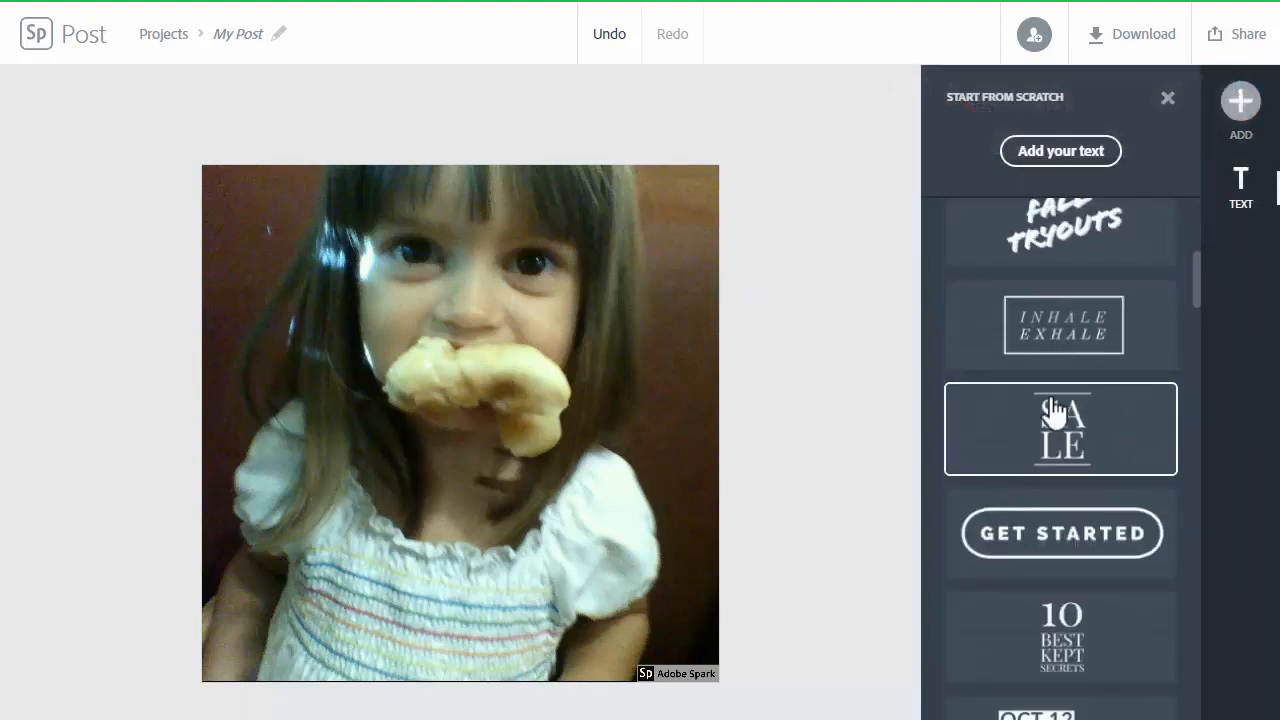
scroll(1035, 392, down, 10)
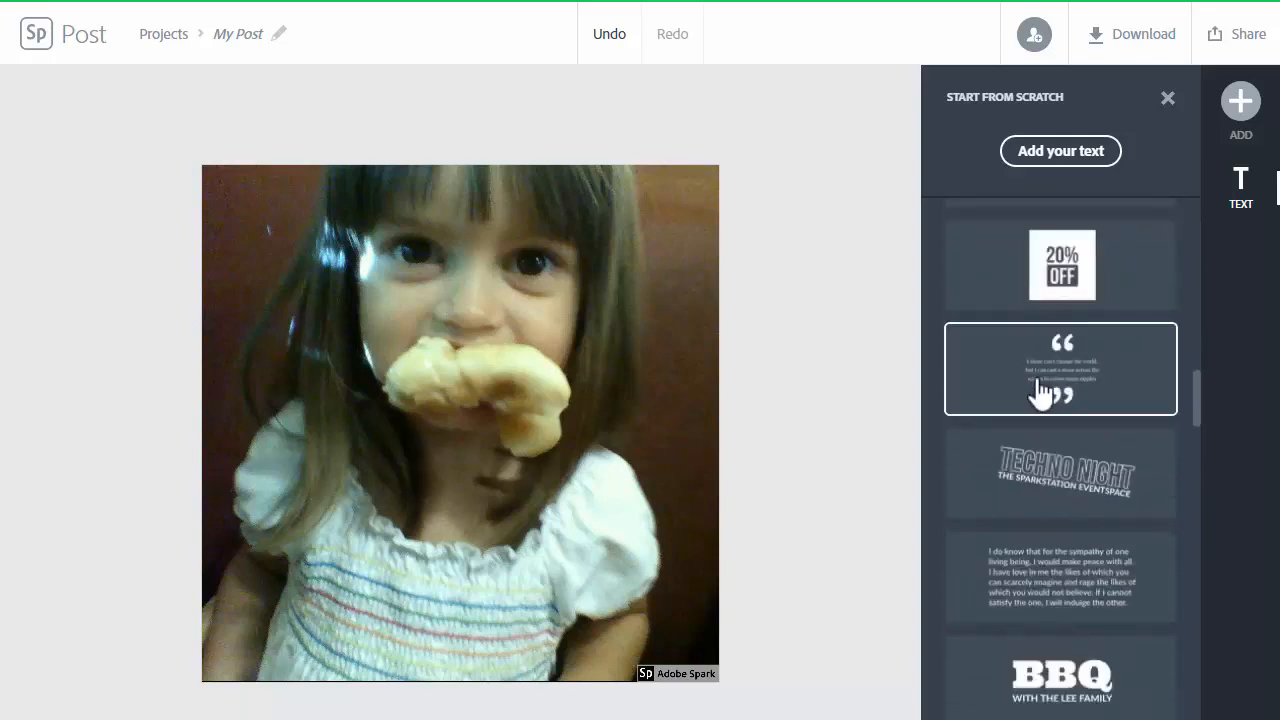
scroll(1040, 392, down, 15)
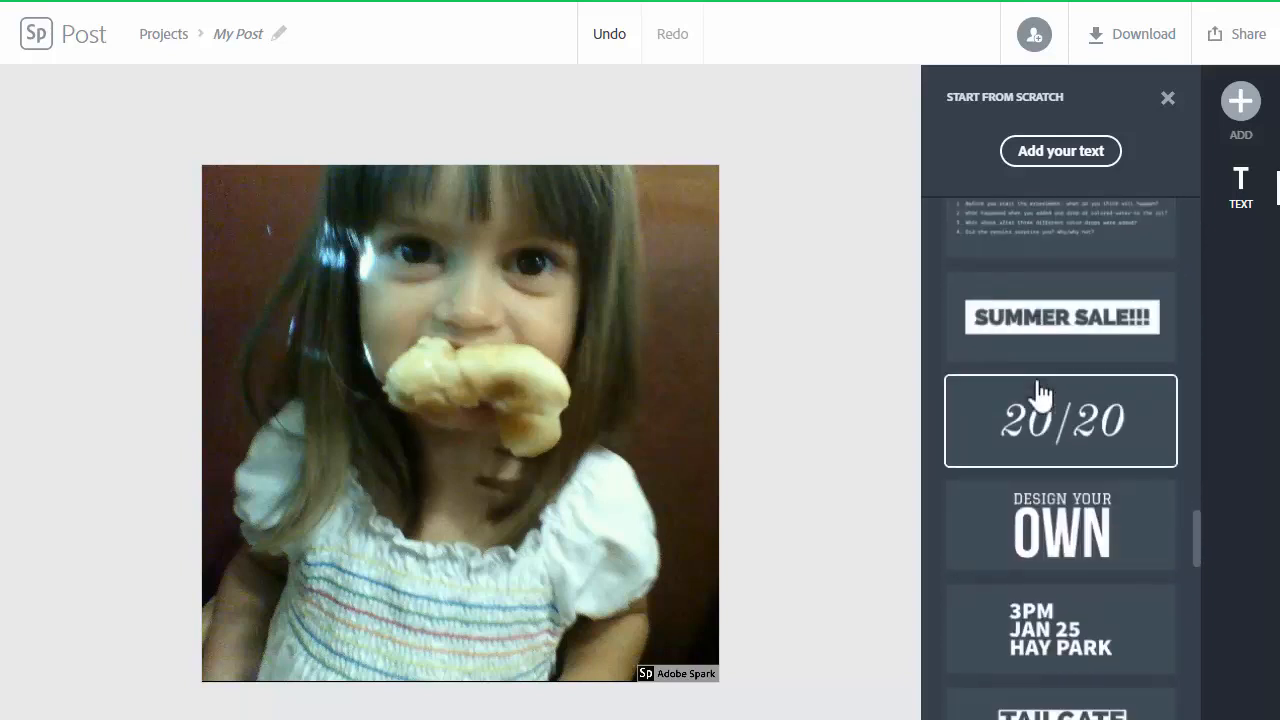
scroll(1080, 485, down, 1)
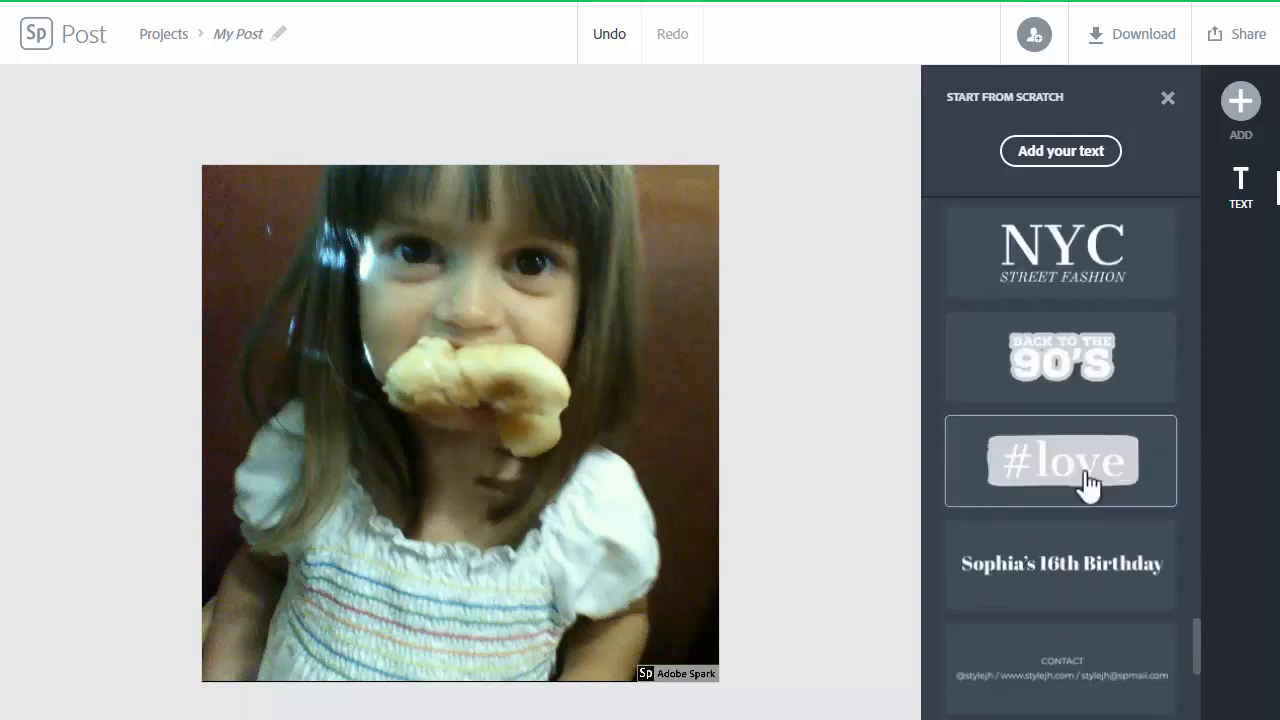
click(1103, 472)
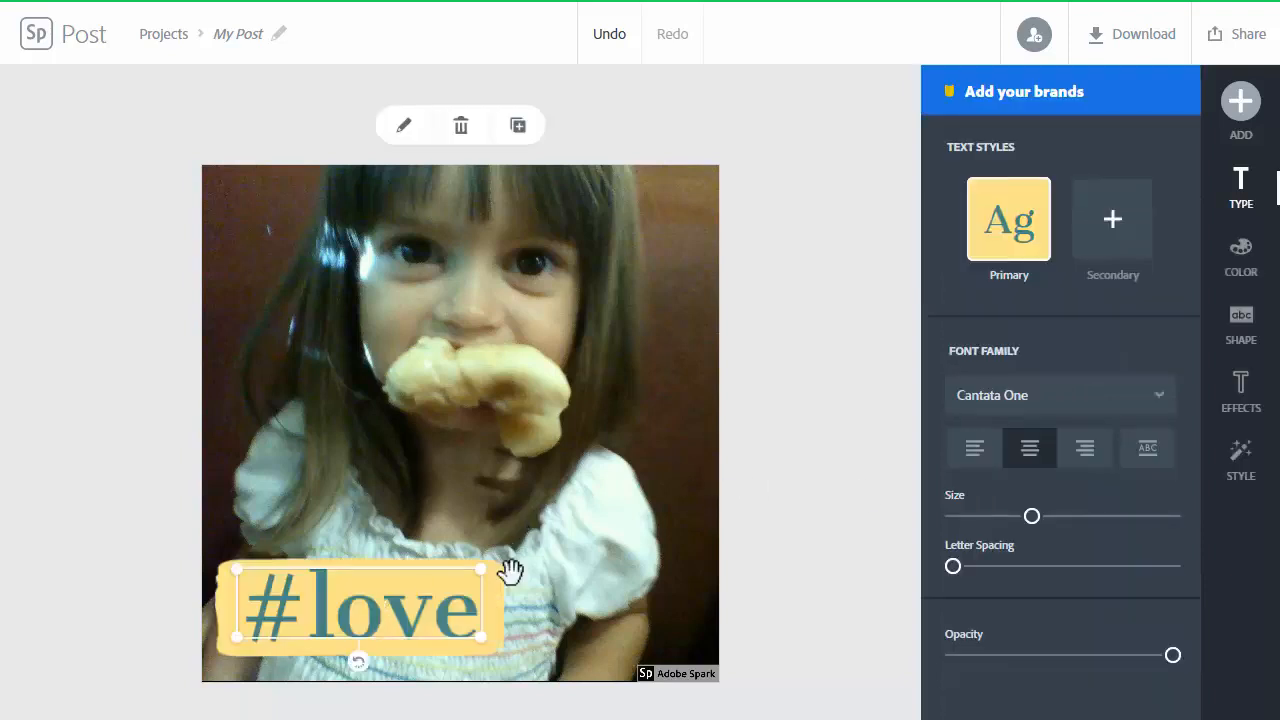
mouse_move(500, 566)
mouse_down()
mouse_move(534, 543)
mouse_move(472, 538)
mouse_move(494, 514)
mouse_move(477, 517)
mouse_move(478, 564)
mouse_up()
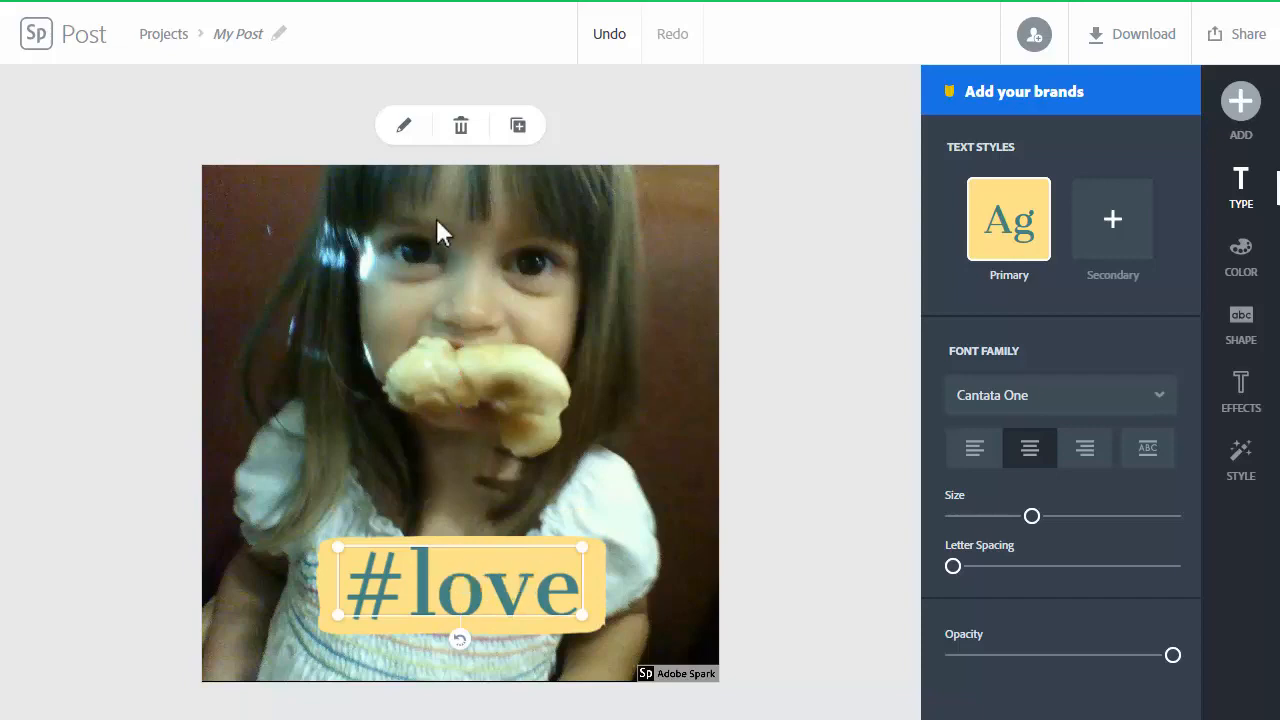
Replace the "#love" text with "nom." and deselect the text
double_click(492, 586)
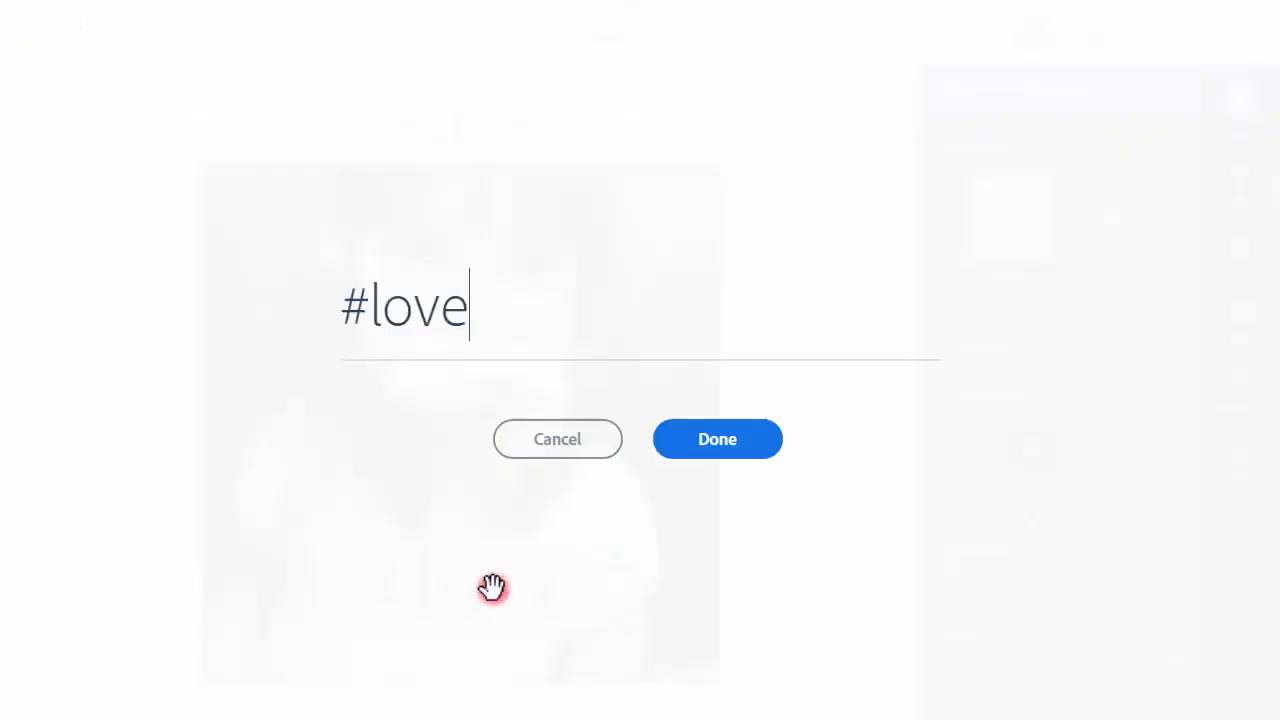
drag(486, 308, 322, 308)
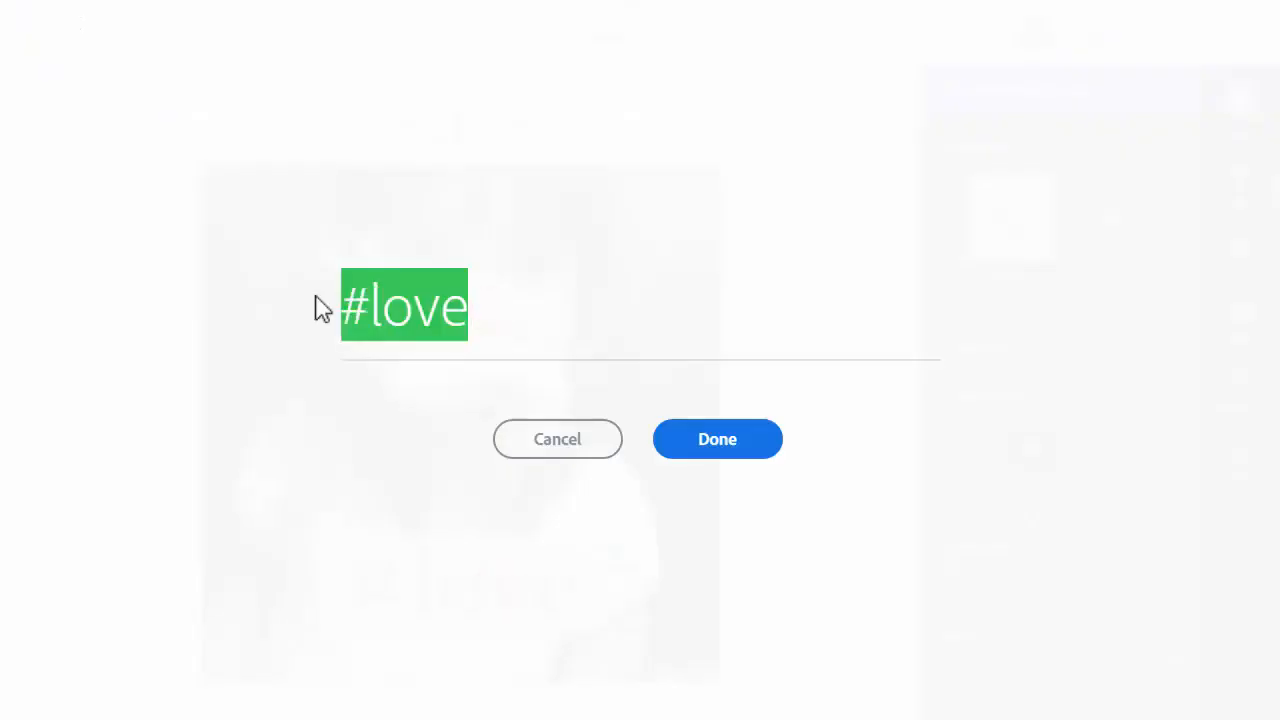
text(nom.)
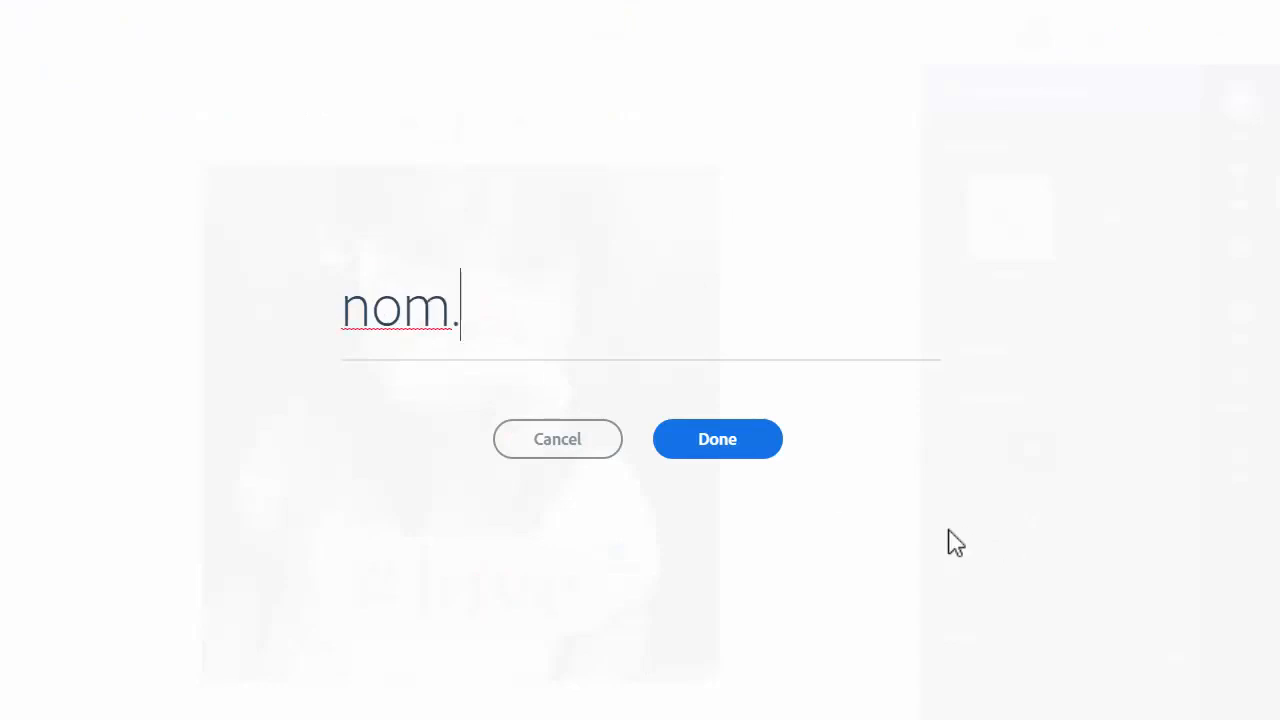
click(726, 450)
click(722, 500)
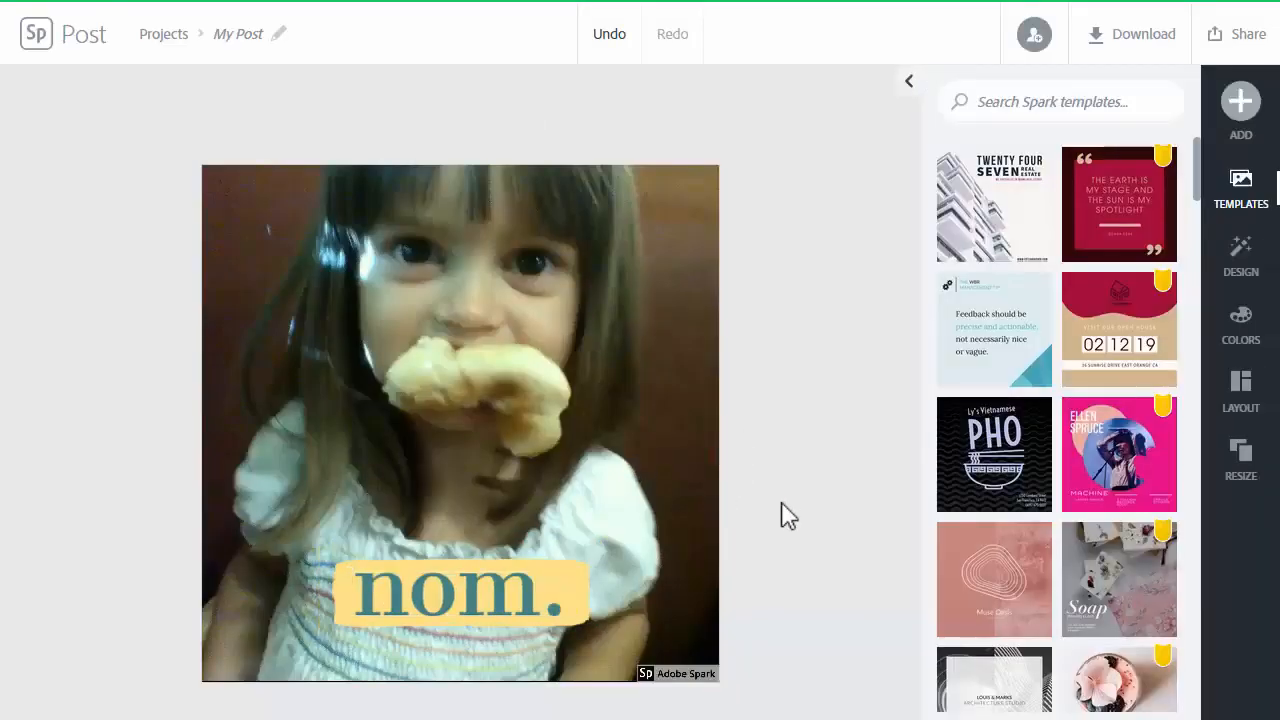
Change the "nom." caption's font to Ultra and apply the Shadow text effect
click(529, 591)
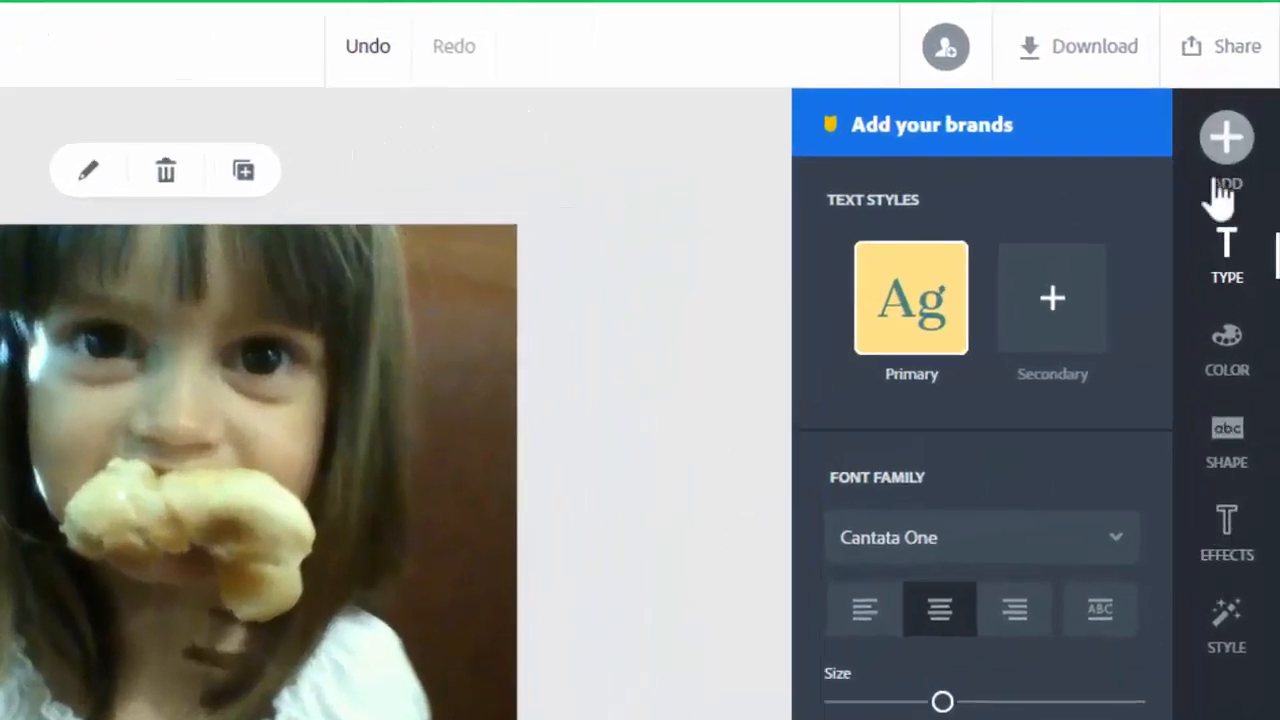
click(918, 540)
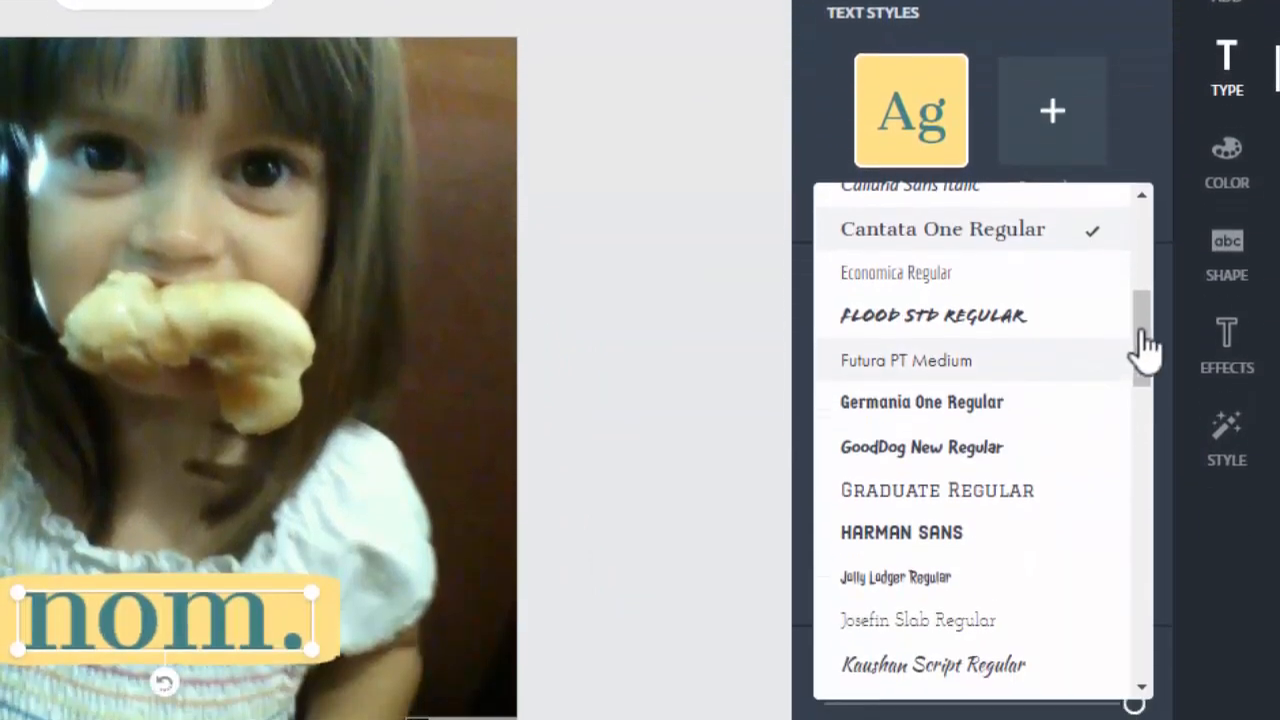
drag(1142, 515, 1142, 554)
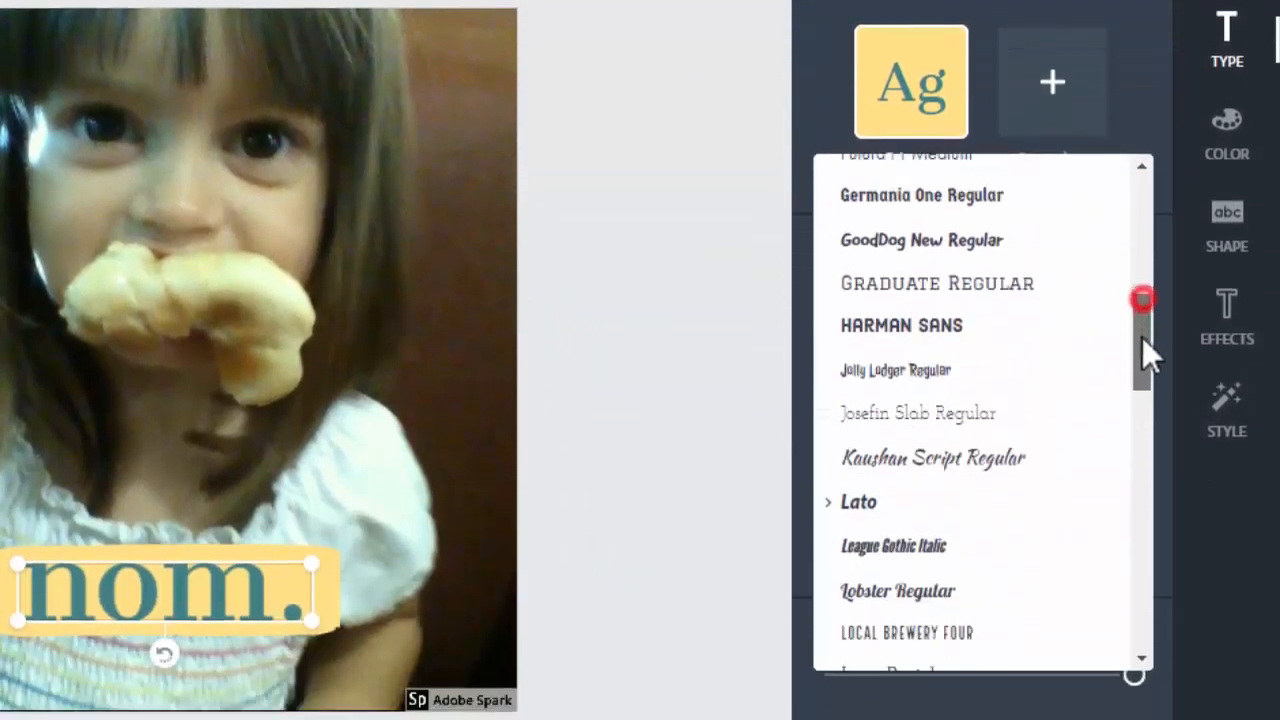
drag(1142, 337, 1128, 417)
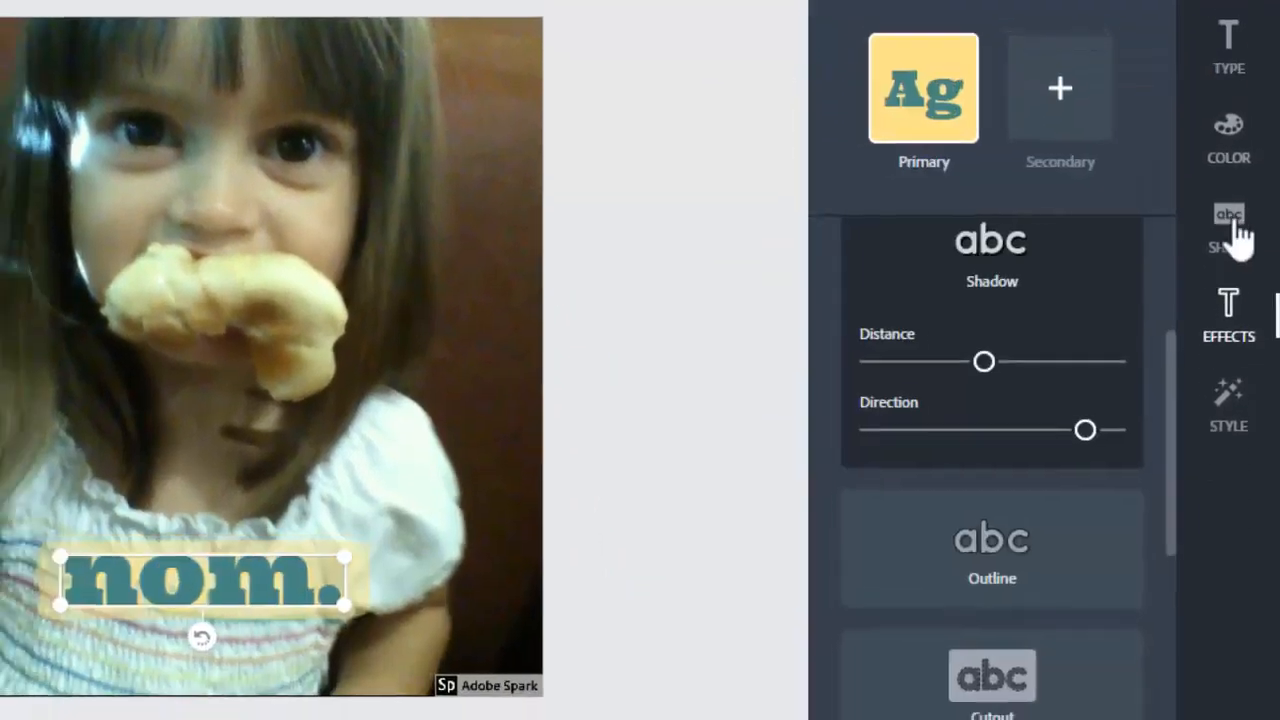
Remove the backing shape behind the "nom." caption
click(1234, 224)
scroll(991, 412, up, 15)
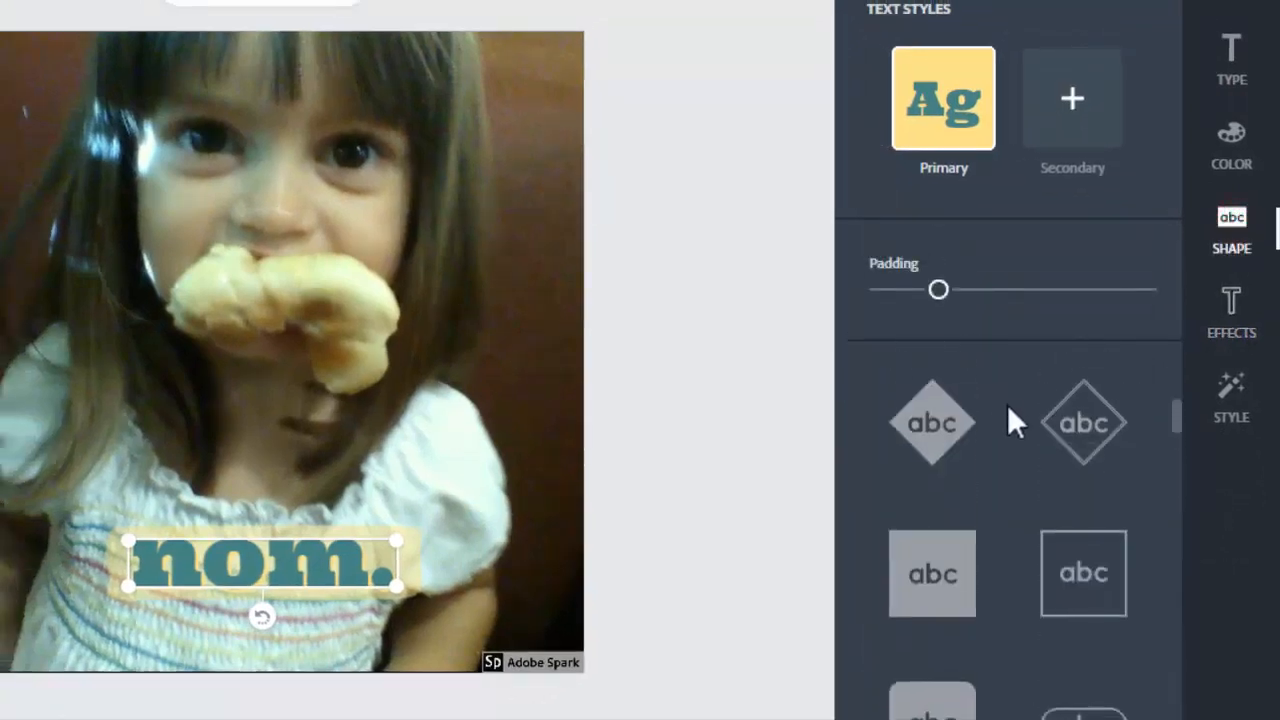
scroll(1007, 404, up, 5)
click(895, 470)
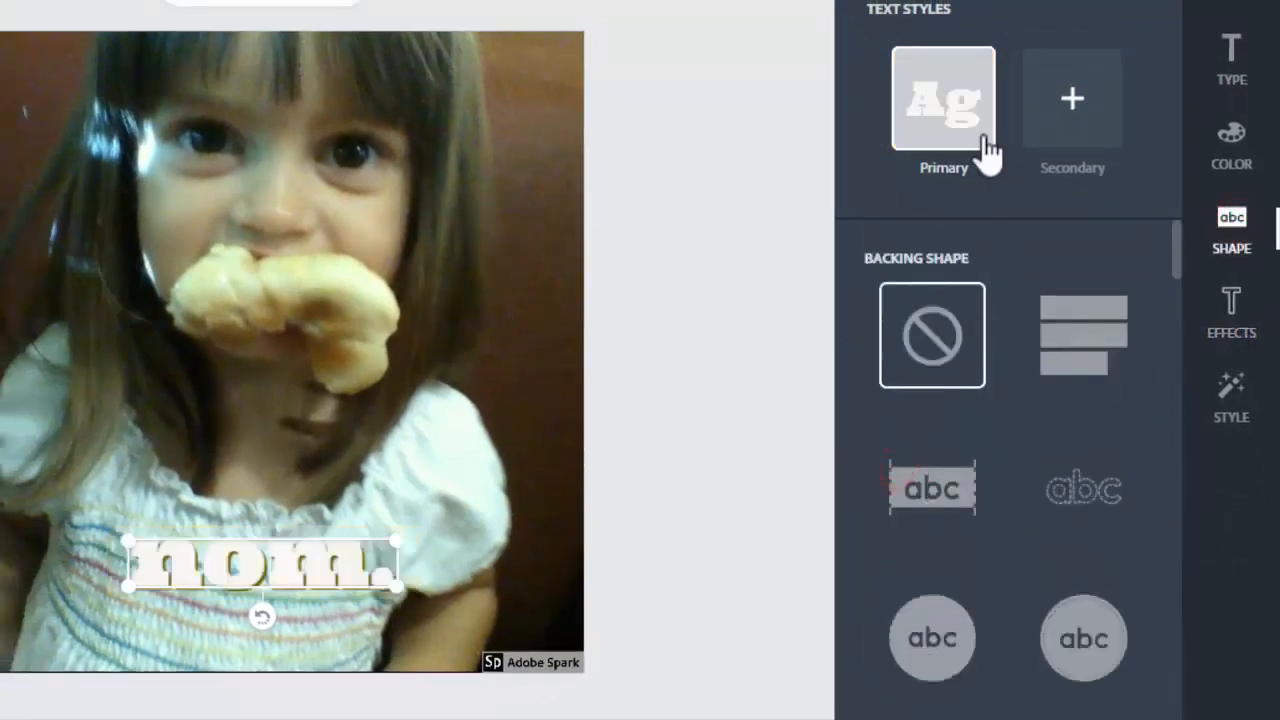
Try several suggested color pairs on the caption and keep the yellow and blue-gray pair
click(943, 90)
click(1232, 140)
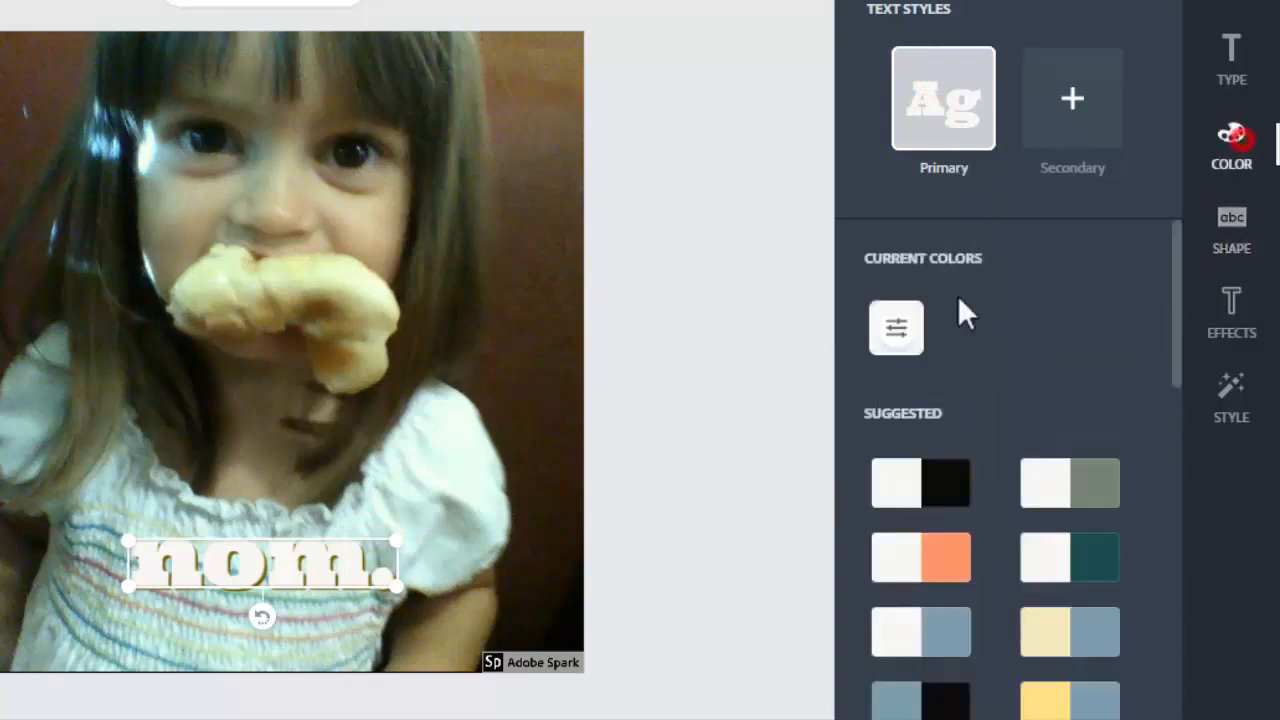
scroll(979, 490, down, 3)
click(1060, 465)
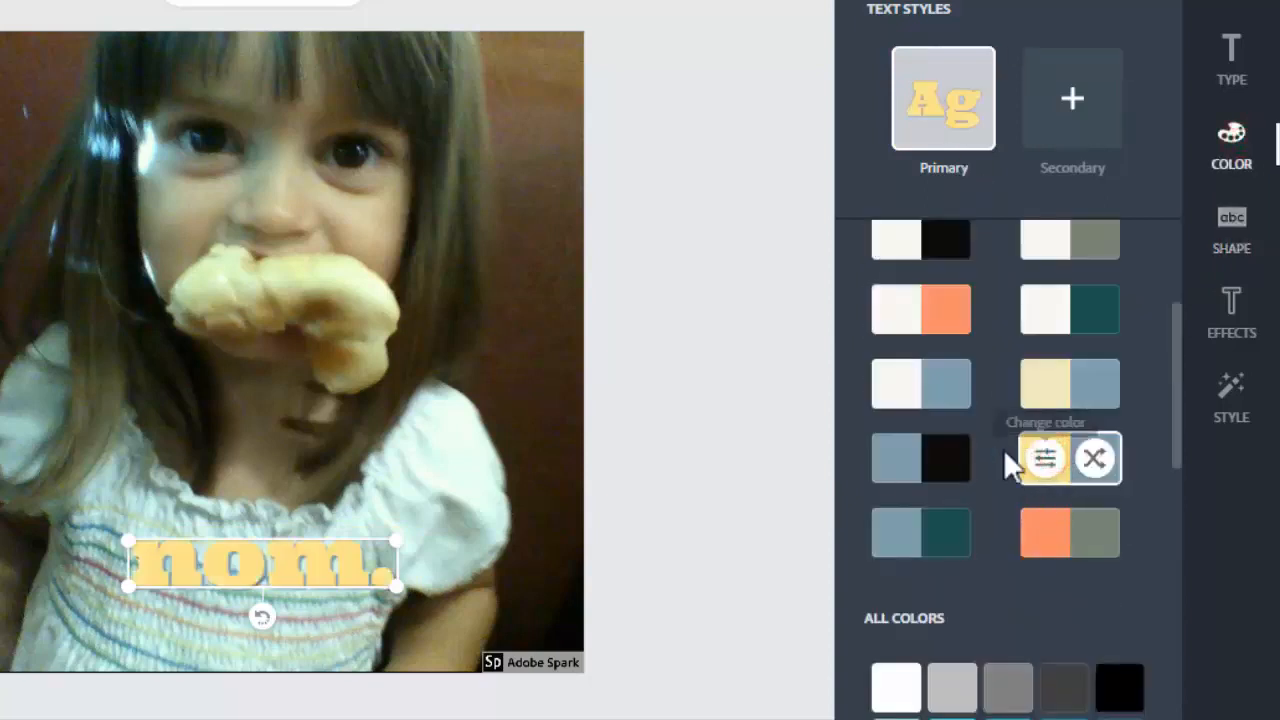
click(925, 470)
click(937, 533)
click(1078, 534)
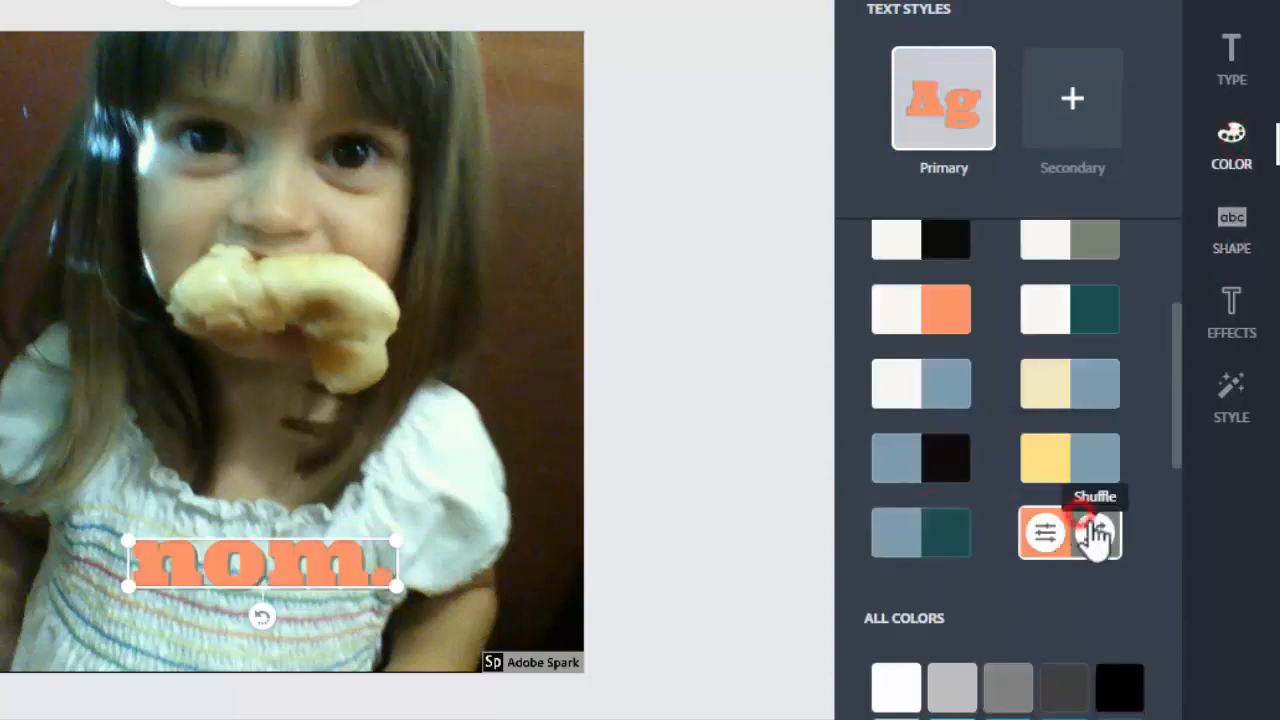
click(1045, 465)
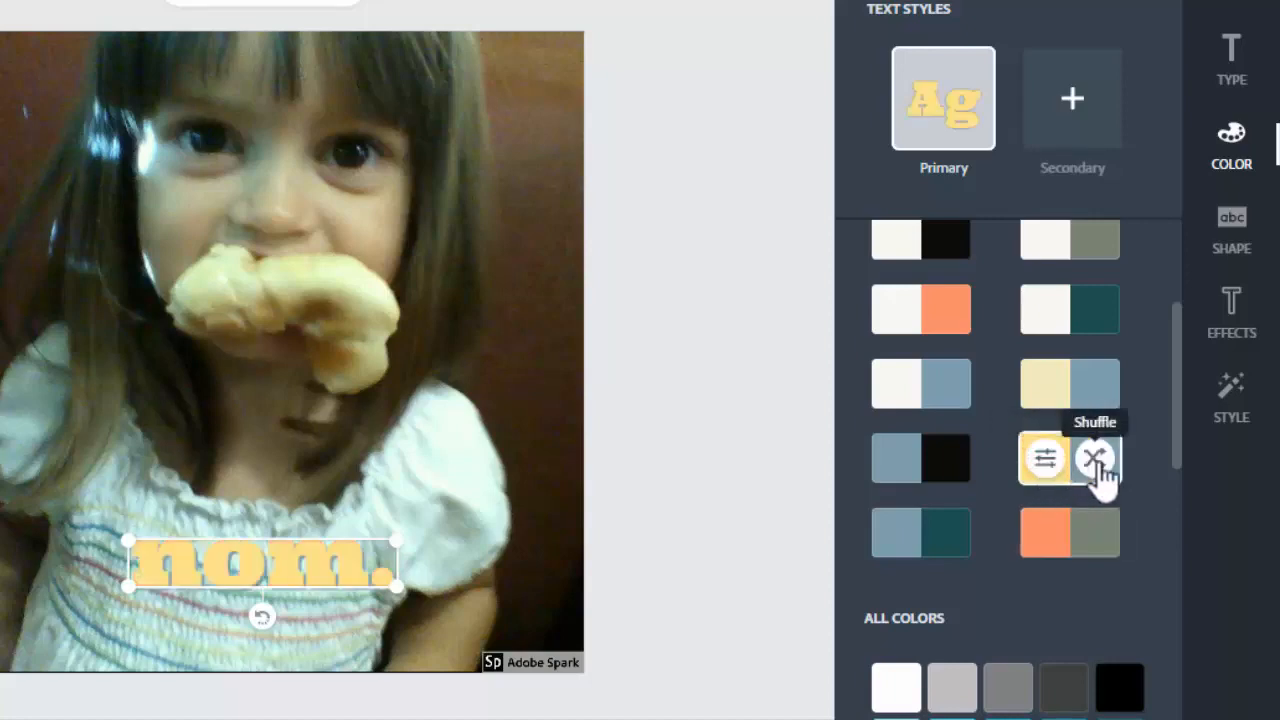
Replace the pair's blue-gray with the dark brown 191304 sampled from the photo beside the caption and save it
click(1046, 462)
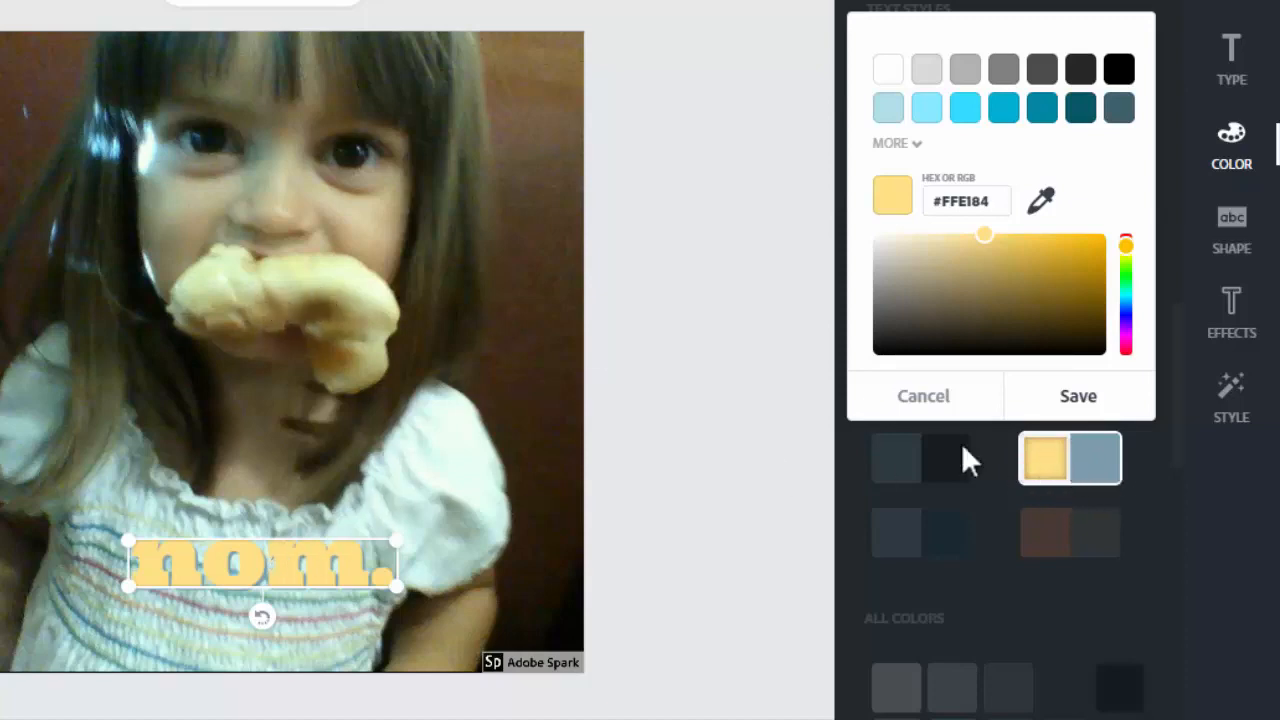
click(1102, 460)
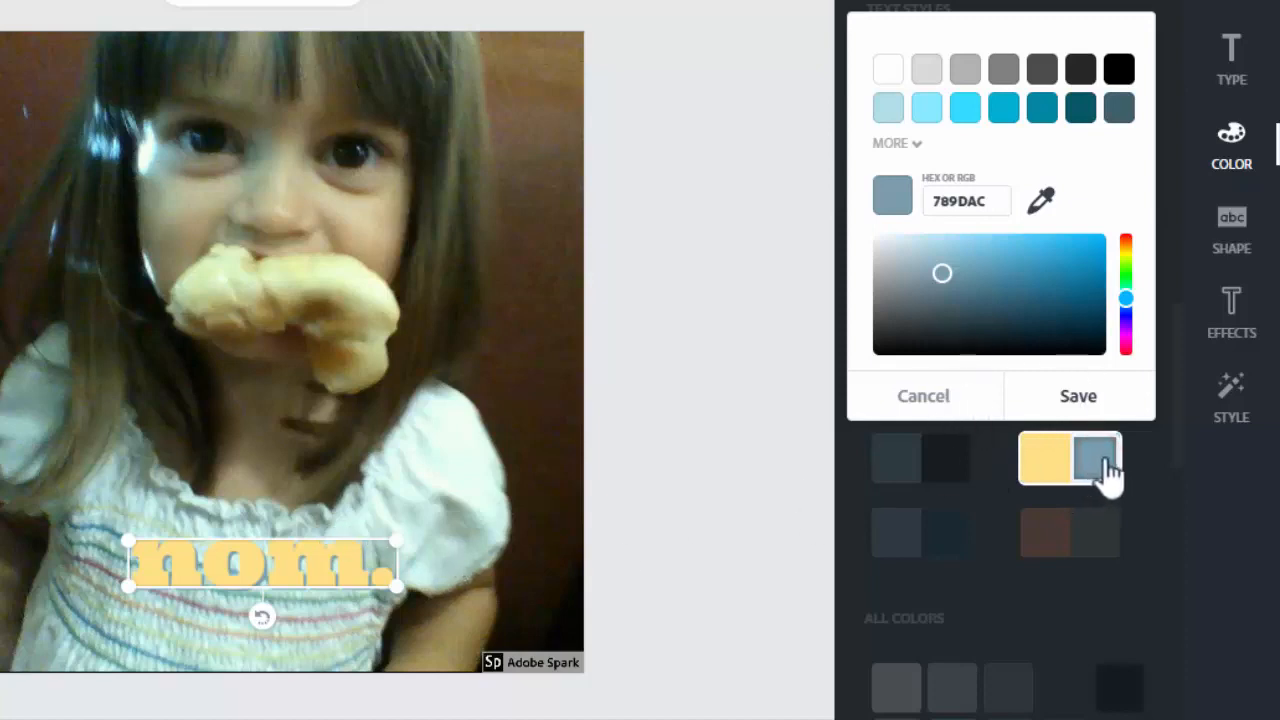
click(1043, 201)
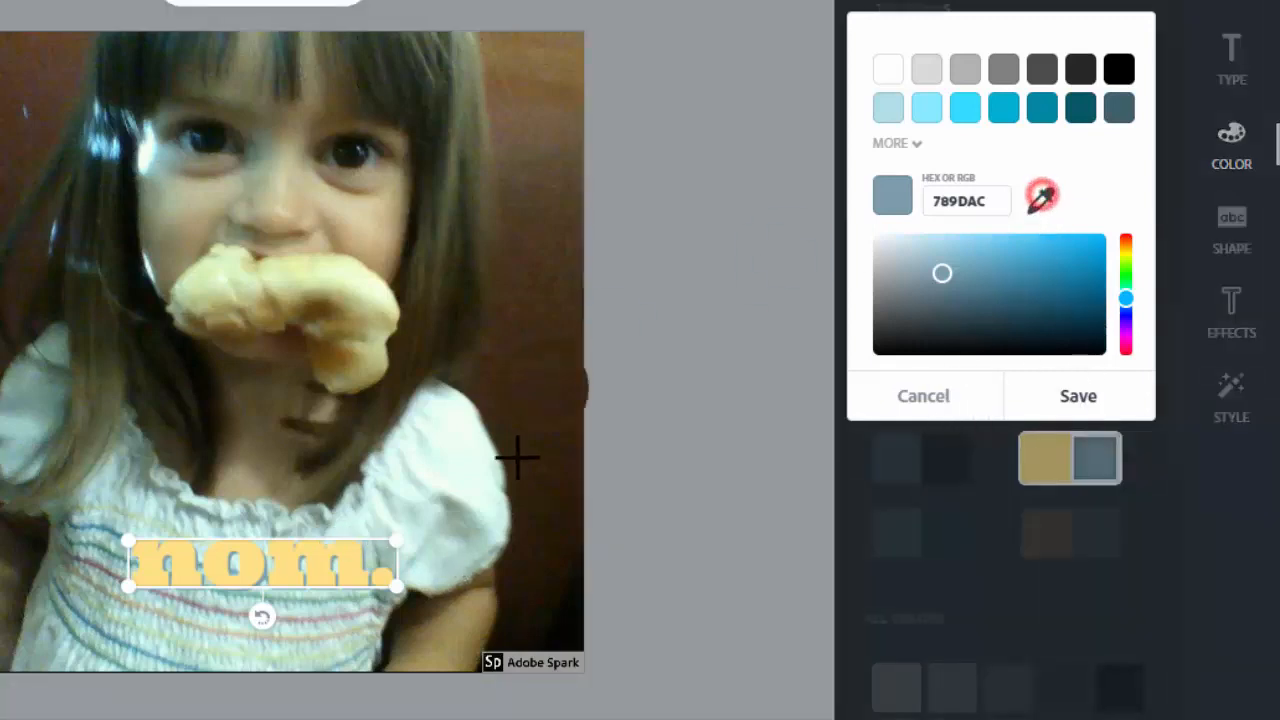
click(542, 588)
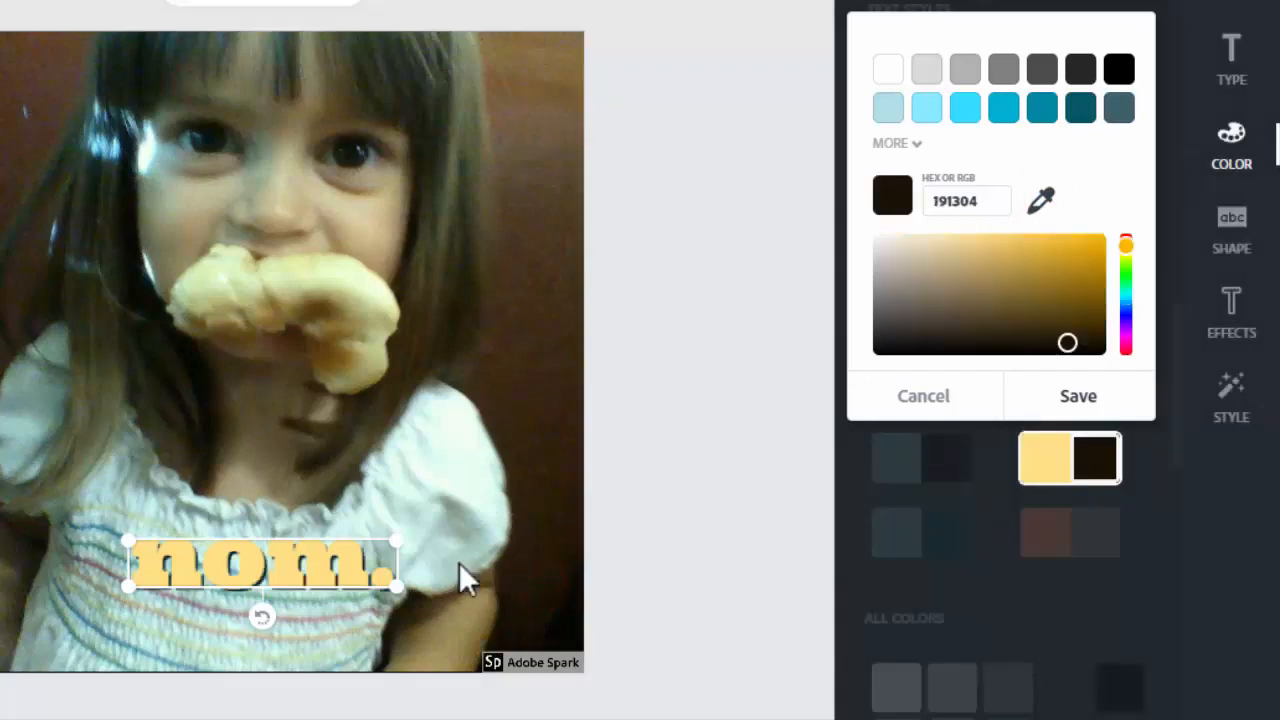
click(1115, 8)
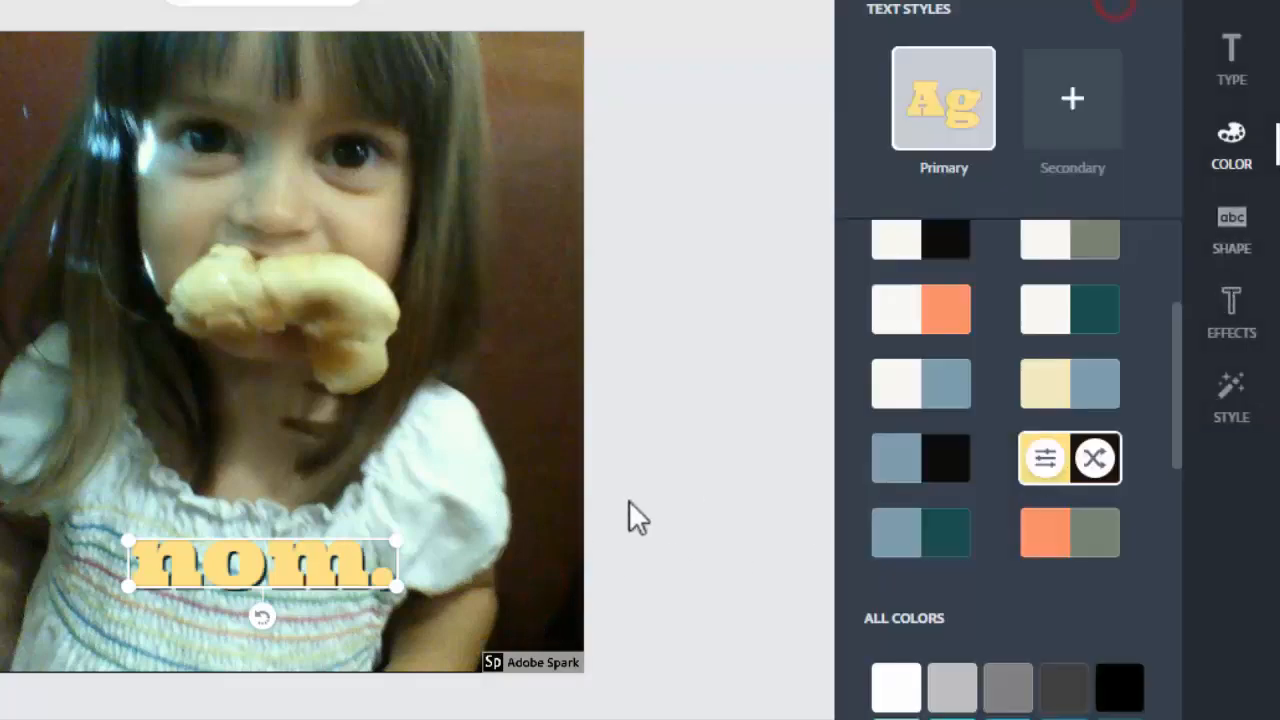
Apply a solid rough-edged rectangular backing shape behind the caption and deselect it
click(1238, 230)
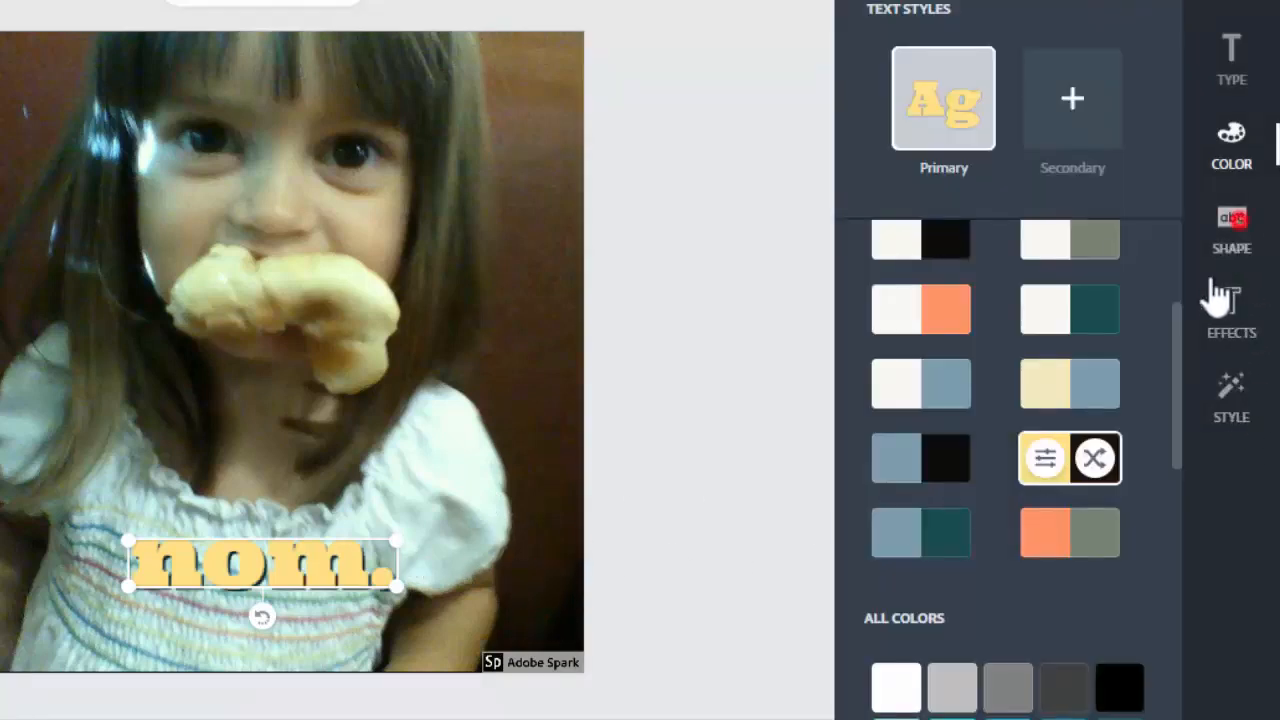
scroll(1117, 450, down, 10)
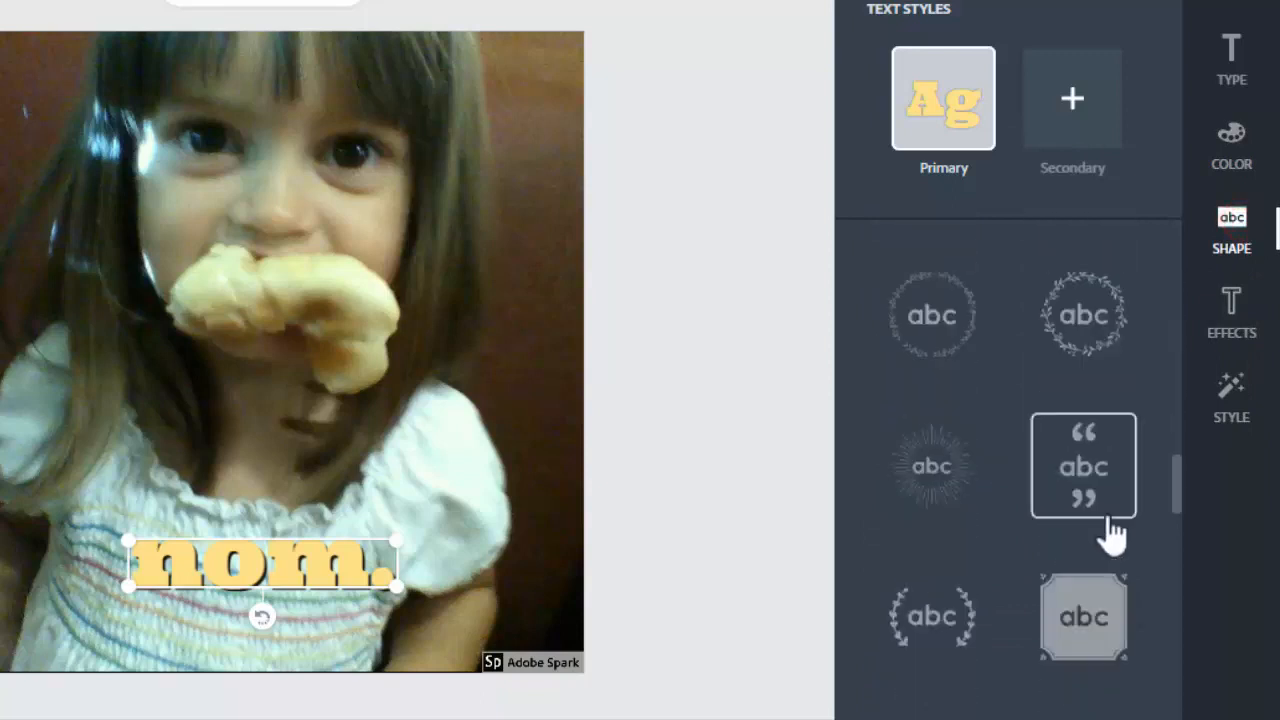
scroll(1116, 530, down, 6)
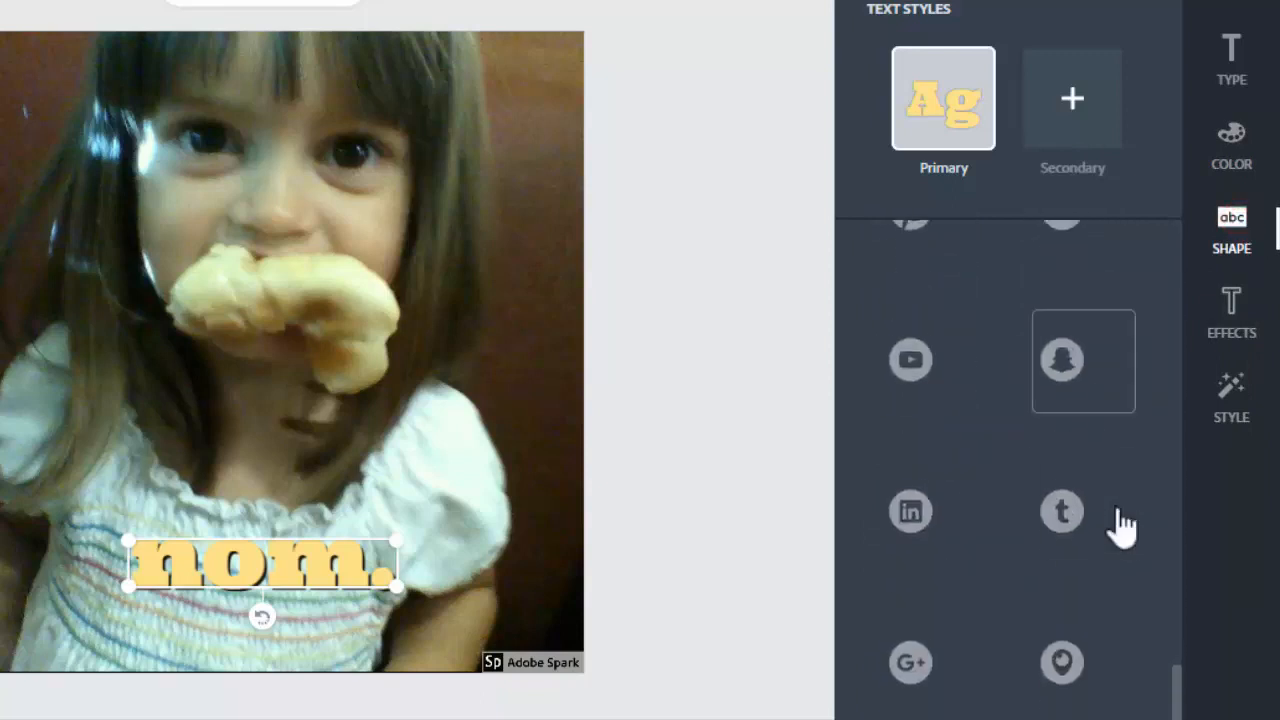
scroll(1122, 528, up, 3)
click(1080, 632)
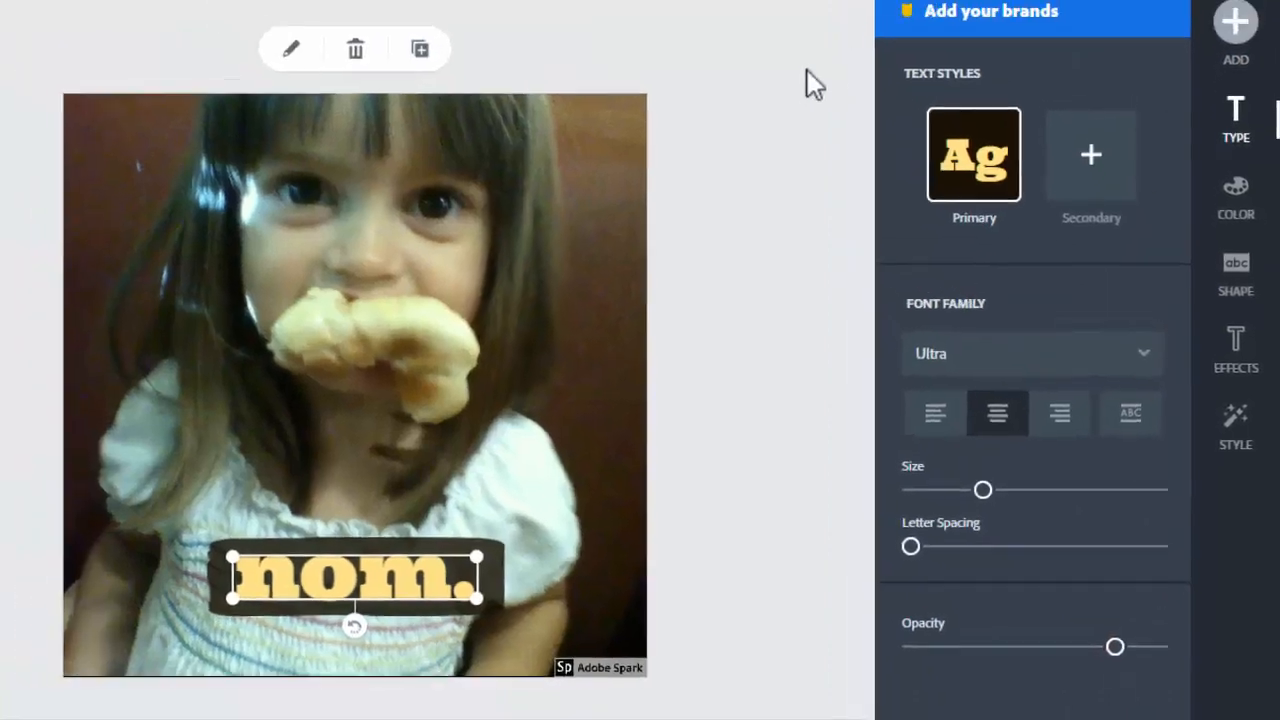
click(753, 5)
click(708, 381)
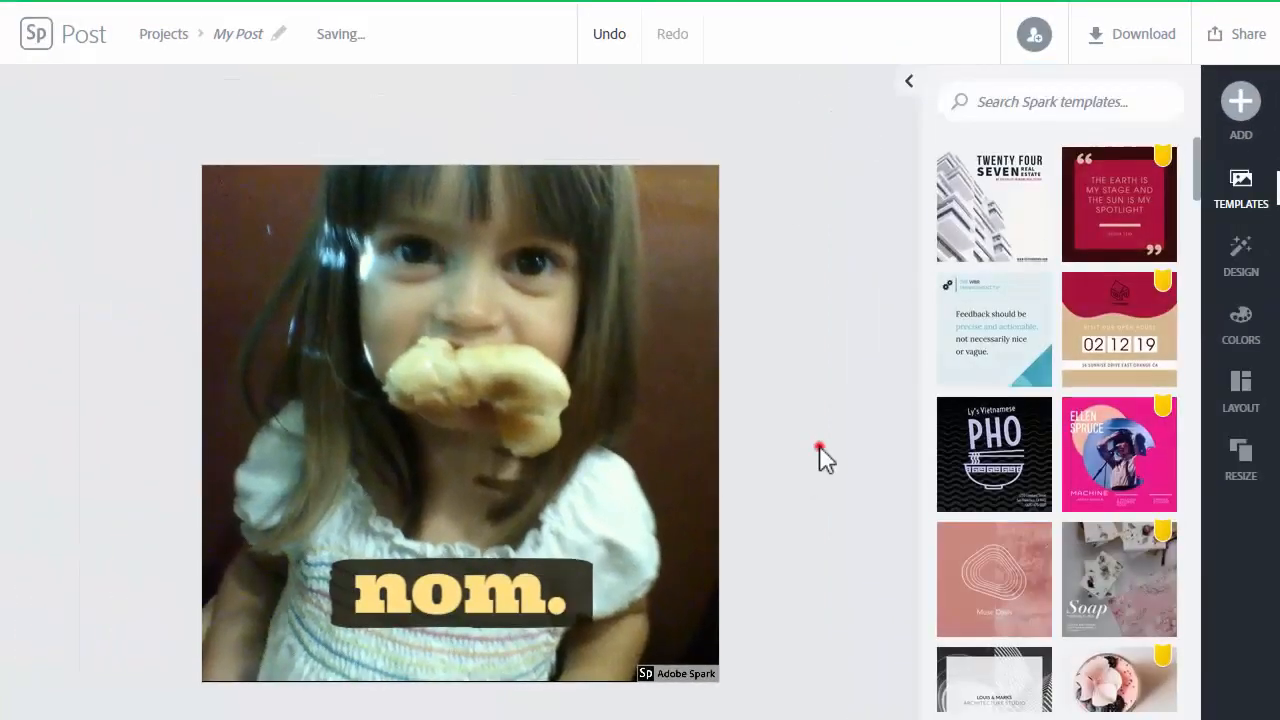
click(645, 360)
click(797, 388)
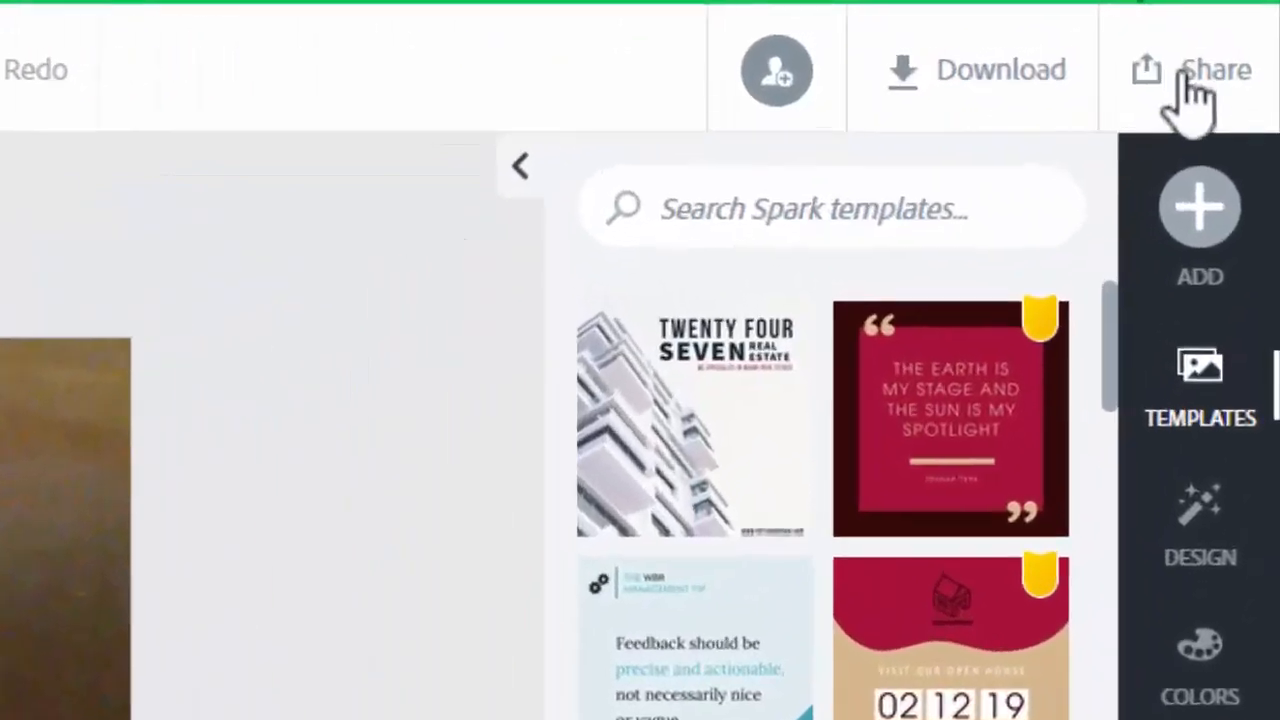
Look at the sharing options and download the finished post as a PNG
click(1183, 72)
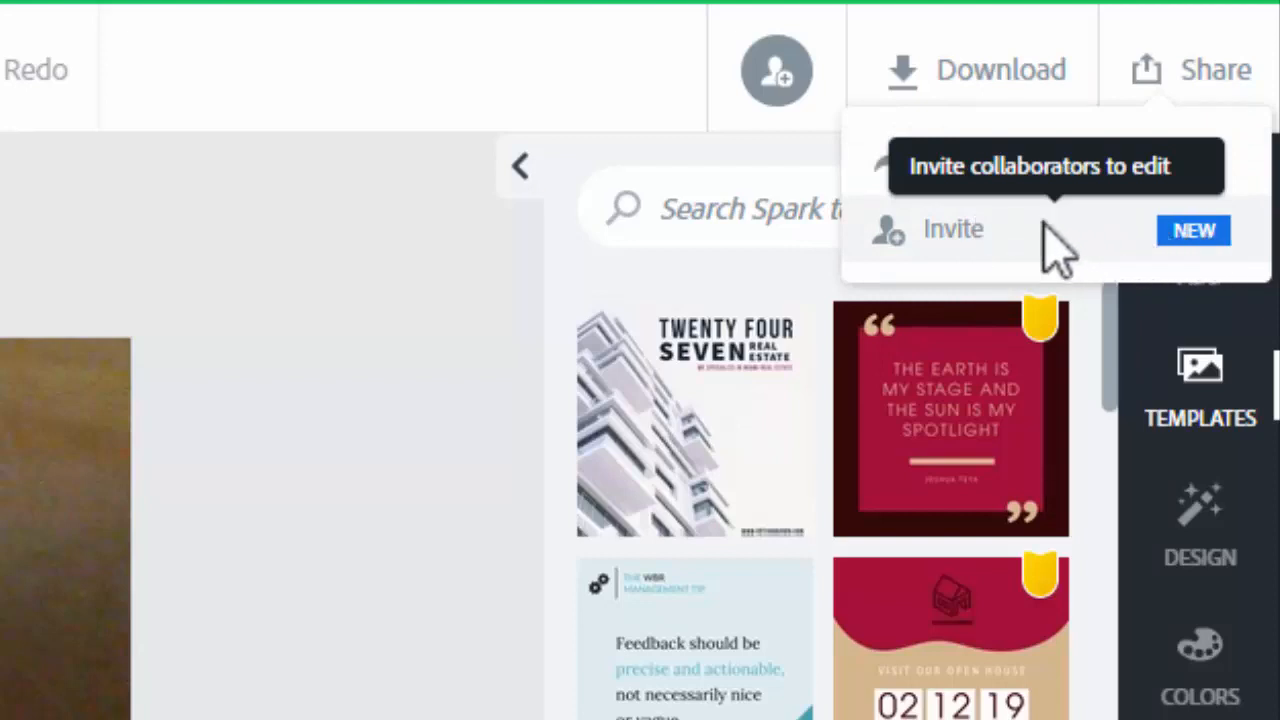
click(995, 90)
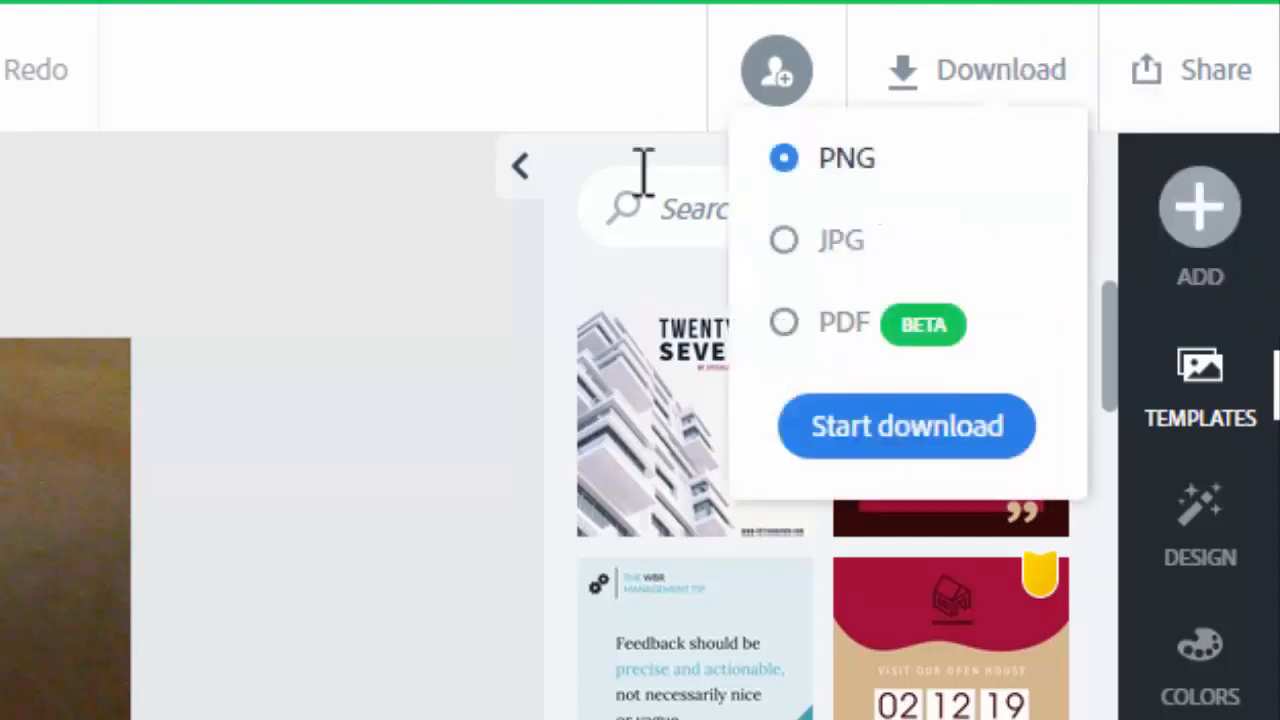
click(878, 430)
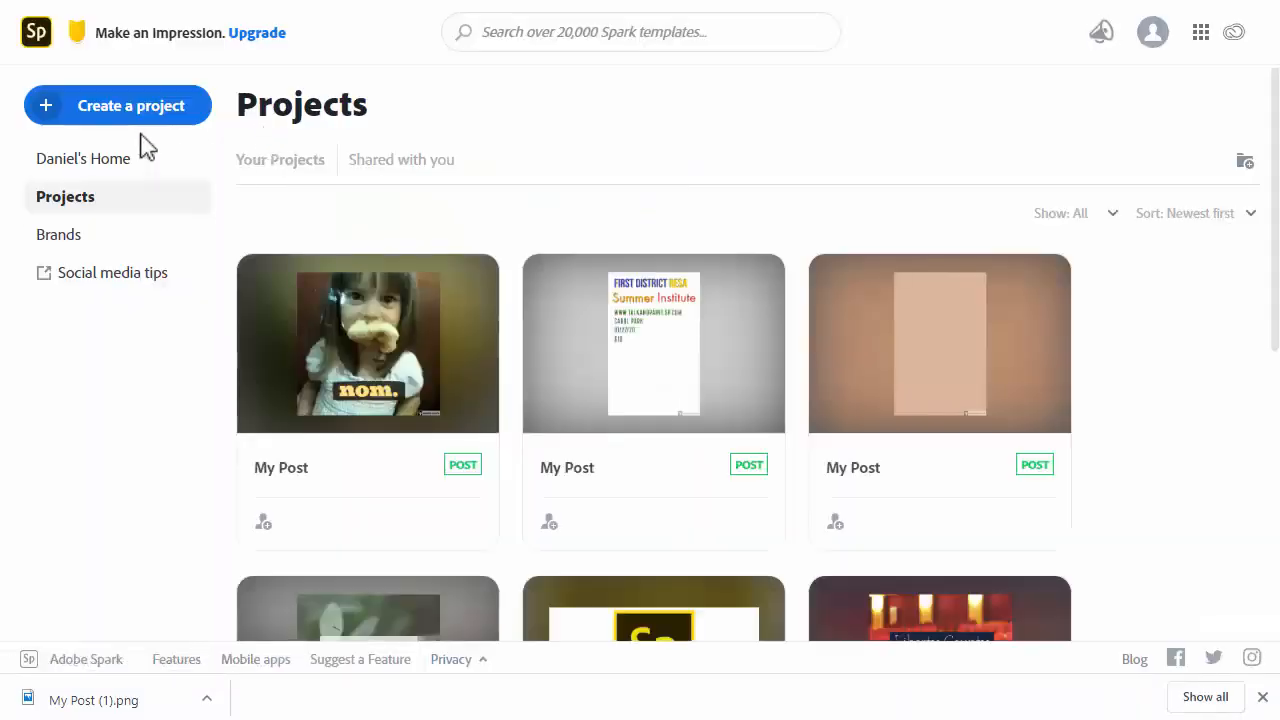
Create a Facebook cover project and search Adobe Stock for "hiking snow" photos
click(104, 106)
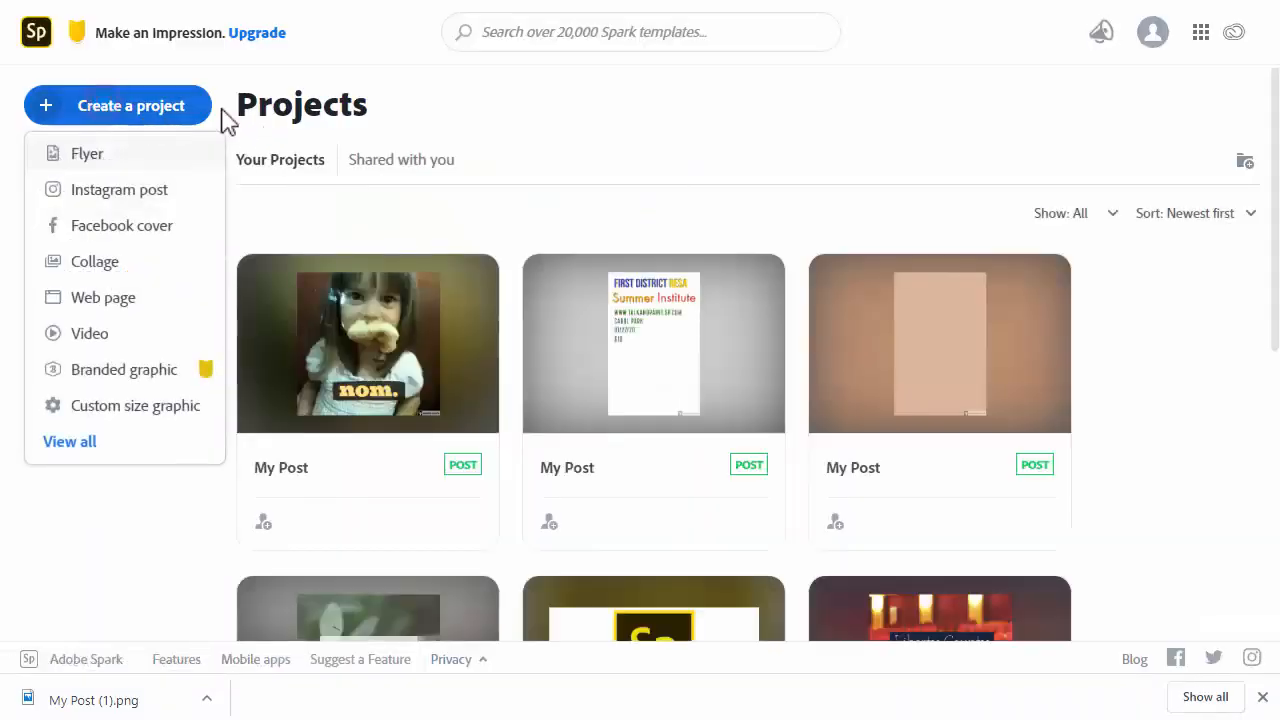
click(151, 232)
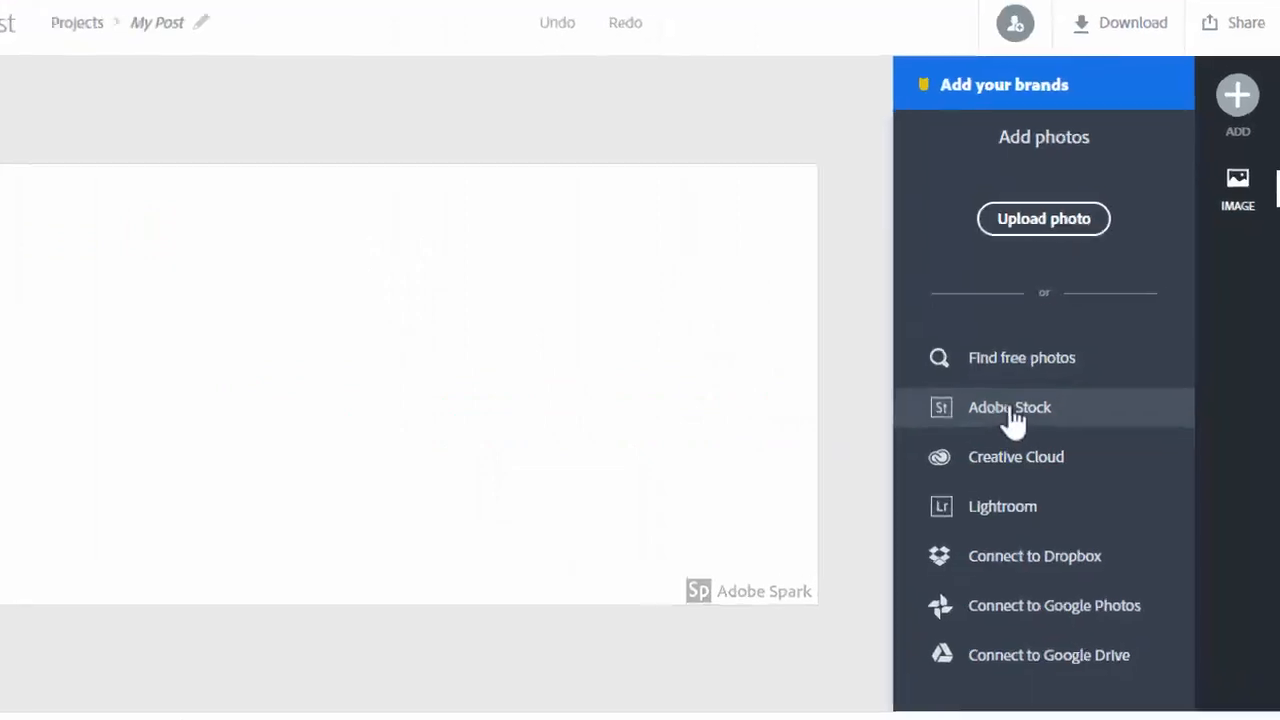
click(1012, 418)
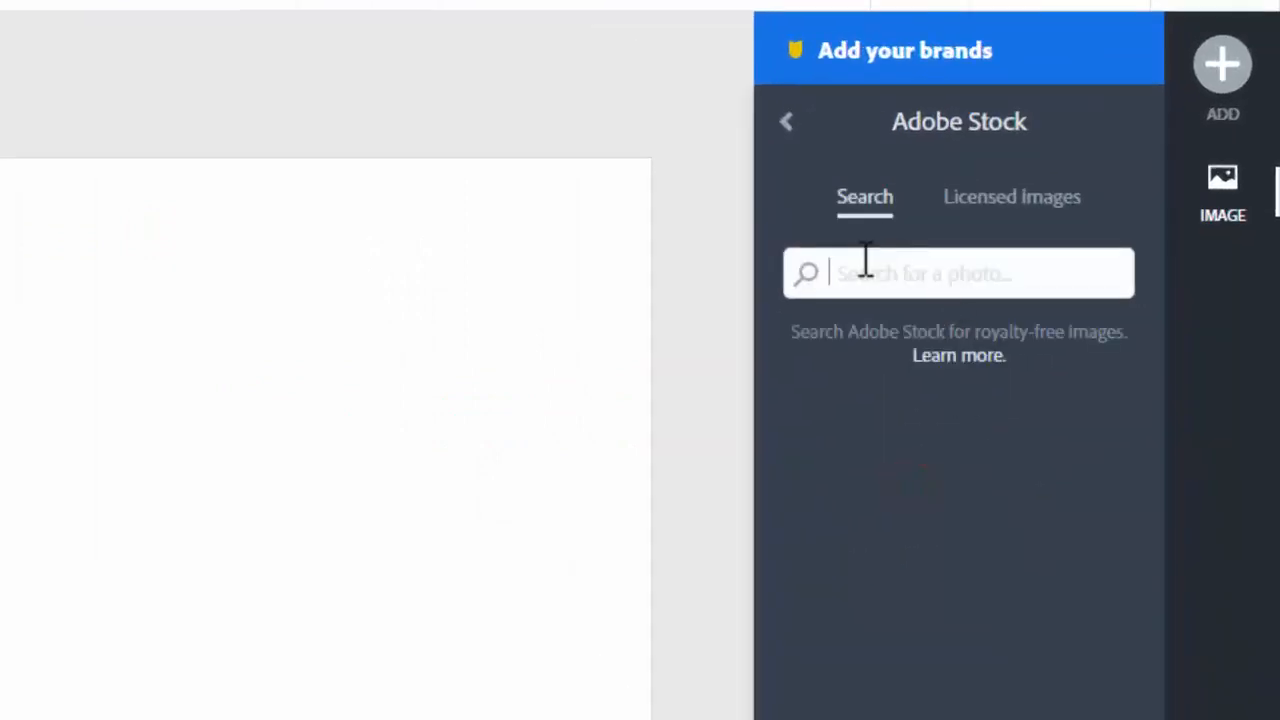
text(hiking snow)
key(Return)
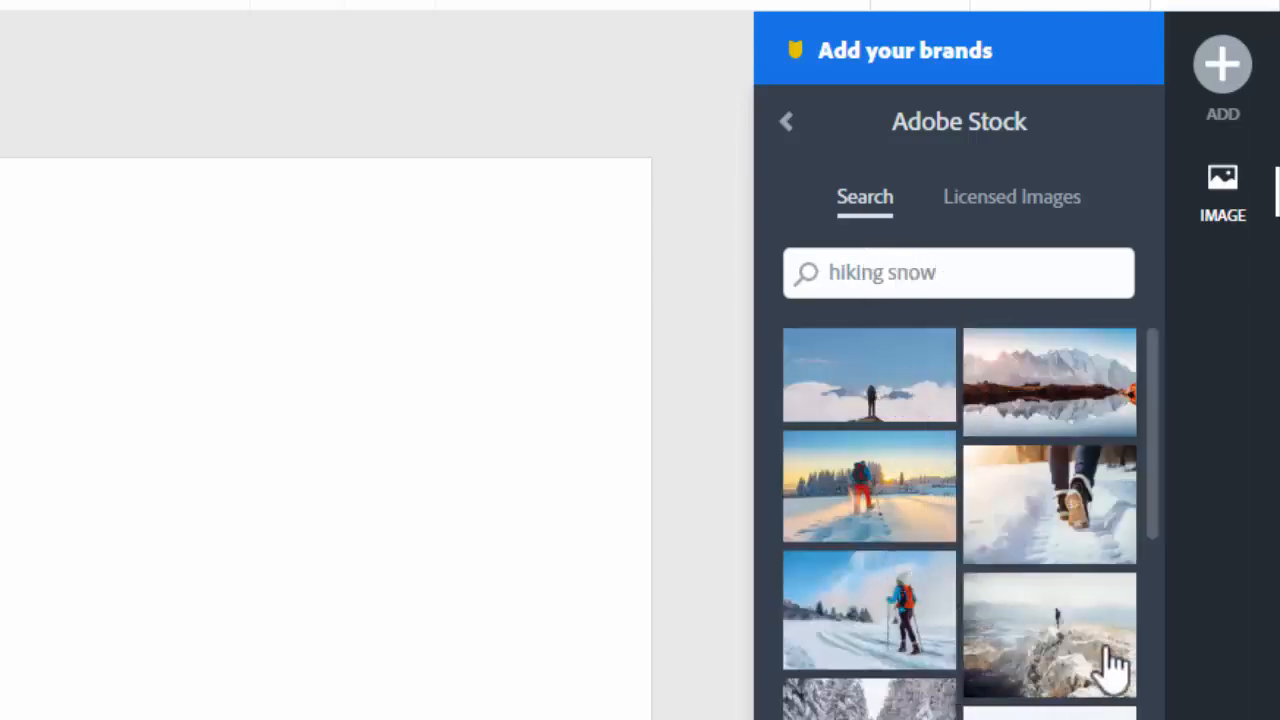
Pin the stock photo of the hiker standing on a rocky peak to the cover's background and select it
click(1057, 662)
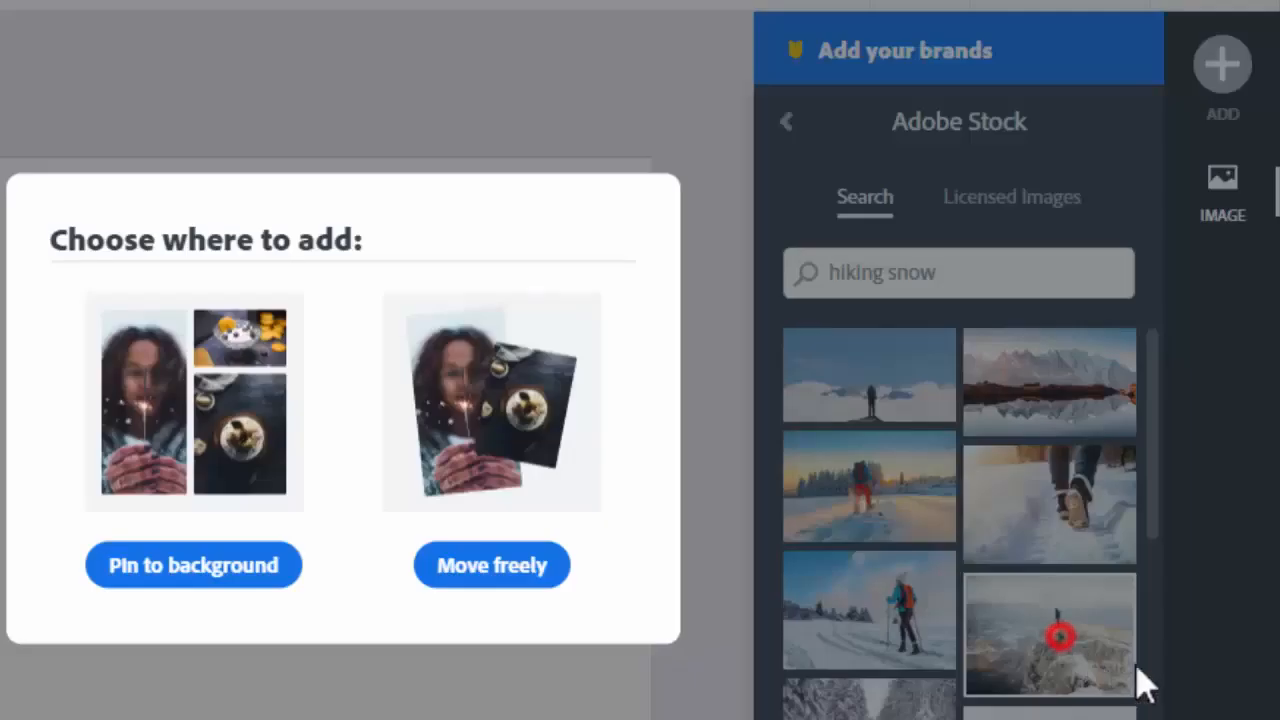
click(229, 580)
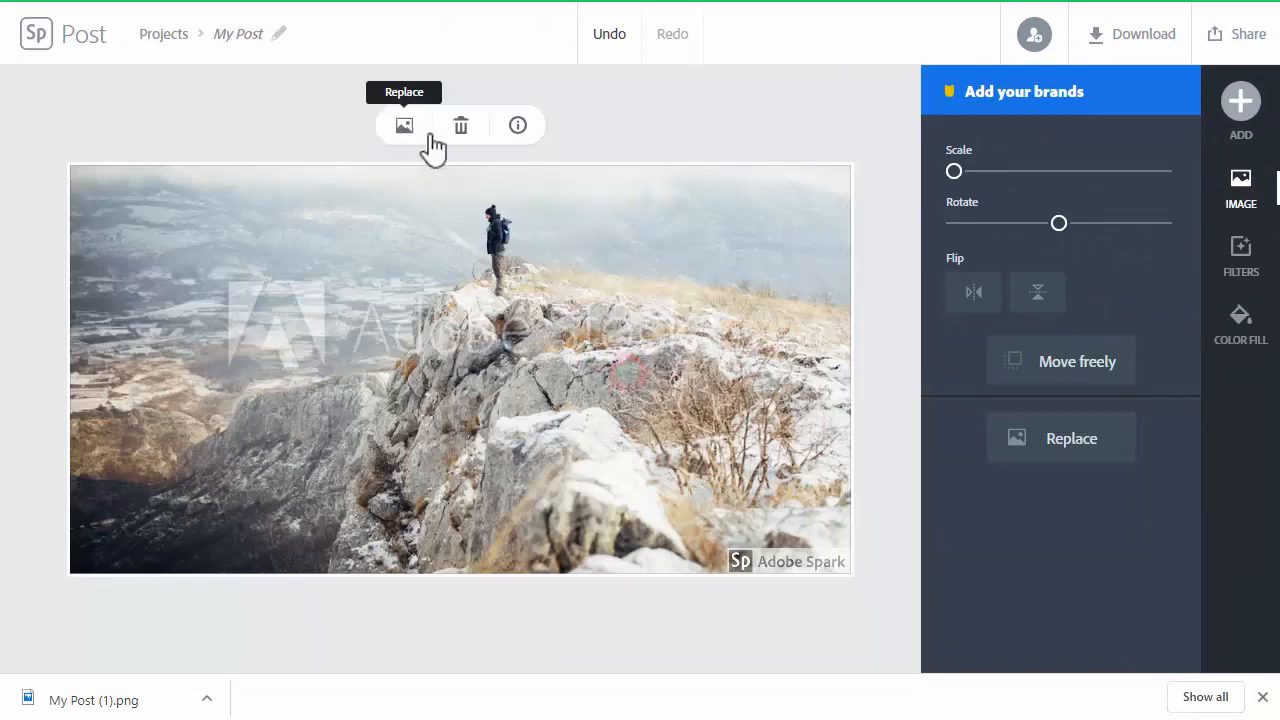
click(532, 231)
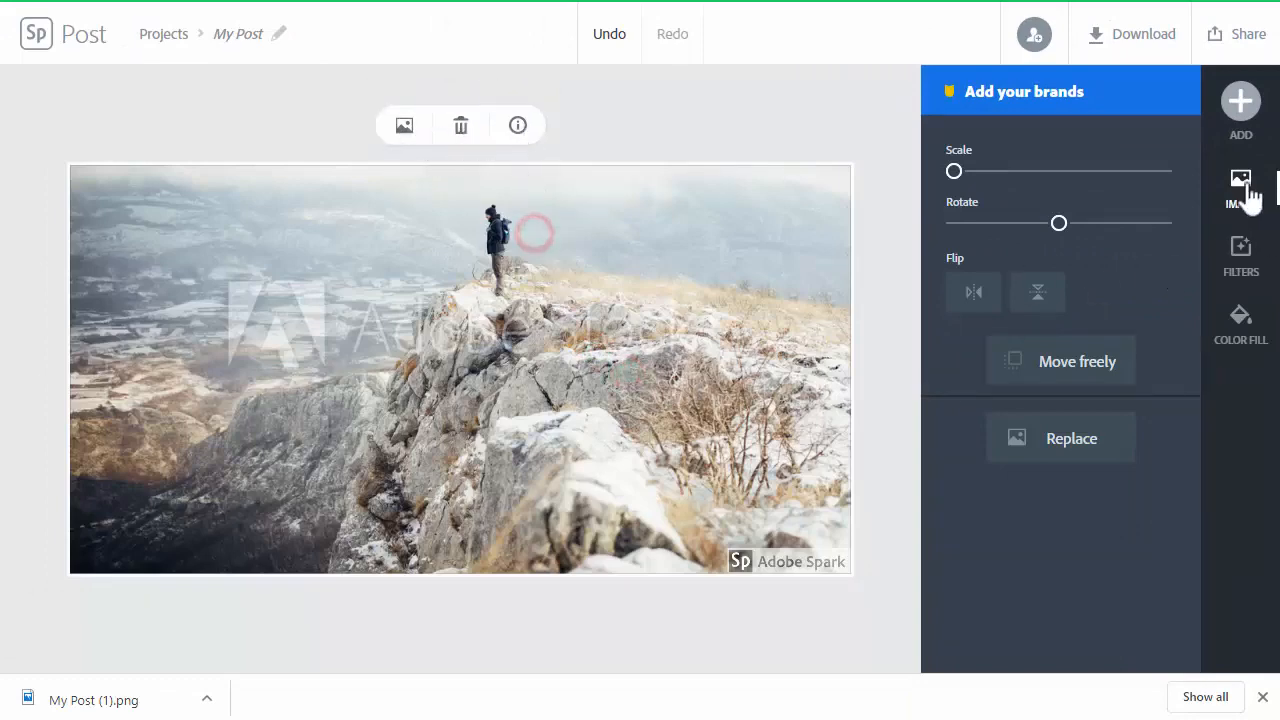
Enlarge the background photo slightly and reposition it with the hiker in the upper middle of the cover
mouse_move(954, 171)
mouse_down()
mouse_move(1006, 172)
mouse_move(976, 172)
mouse_up()
drag(540, 249, 543, 451)
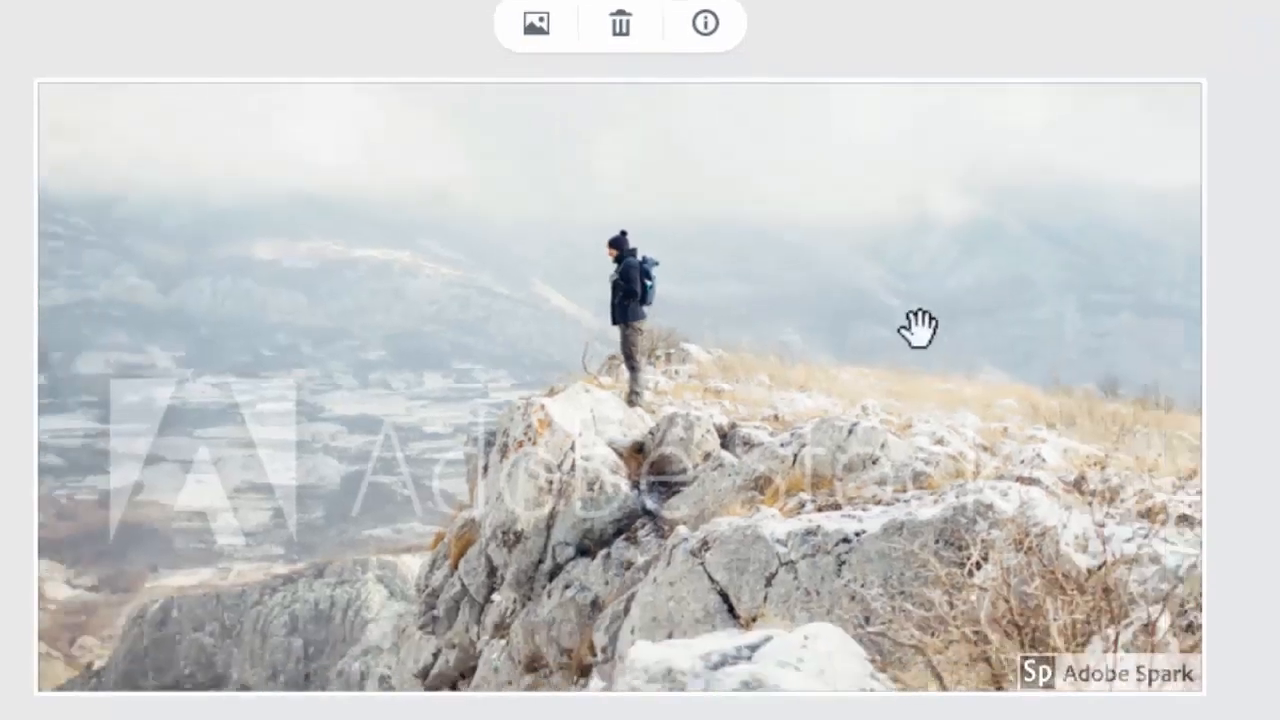
drag(653, 472, 657, 434)
drag(548, 278, 548, 247)
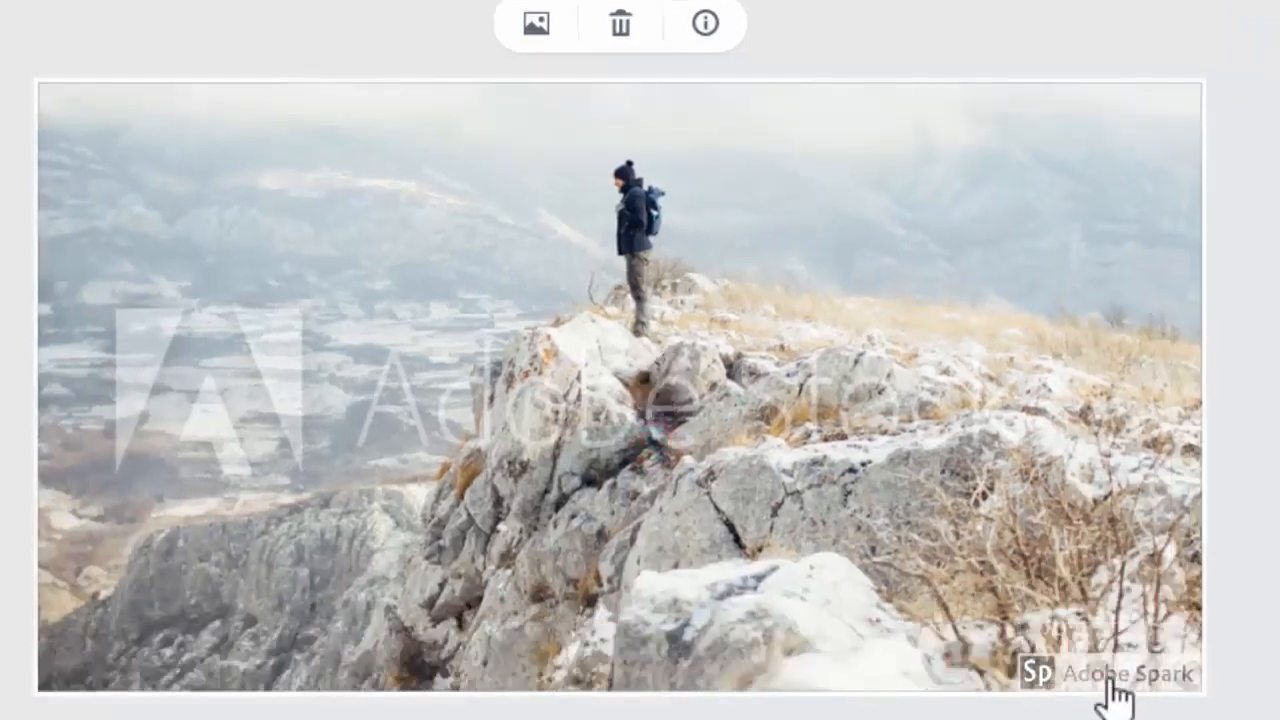
click(786, 434)
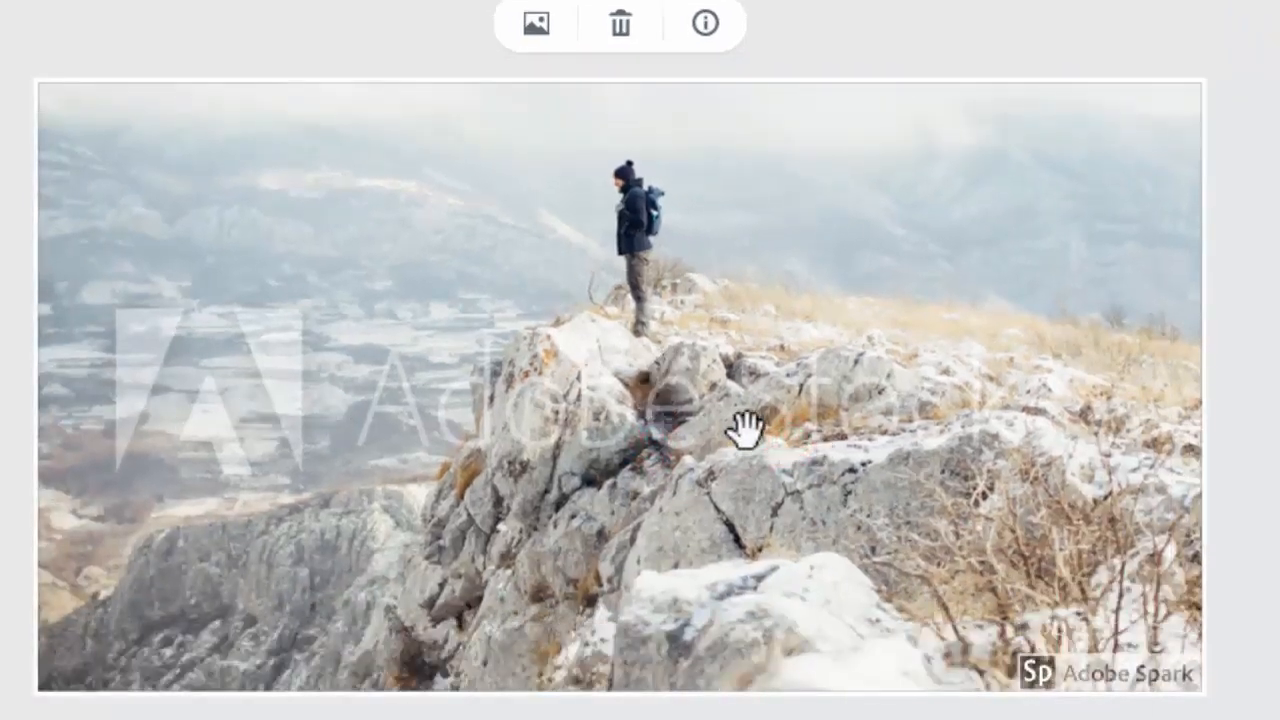
drag(743, 429, 734, 380)
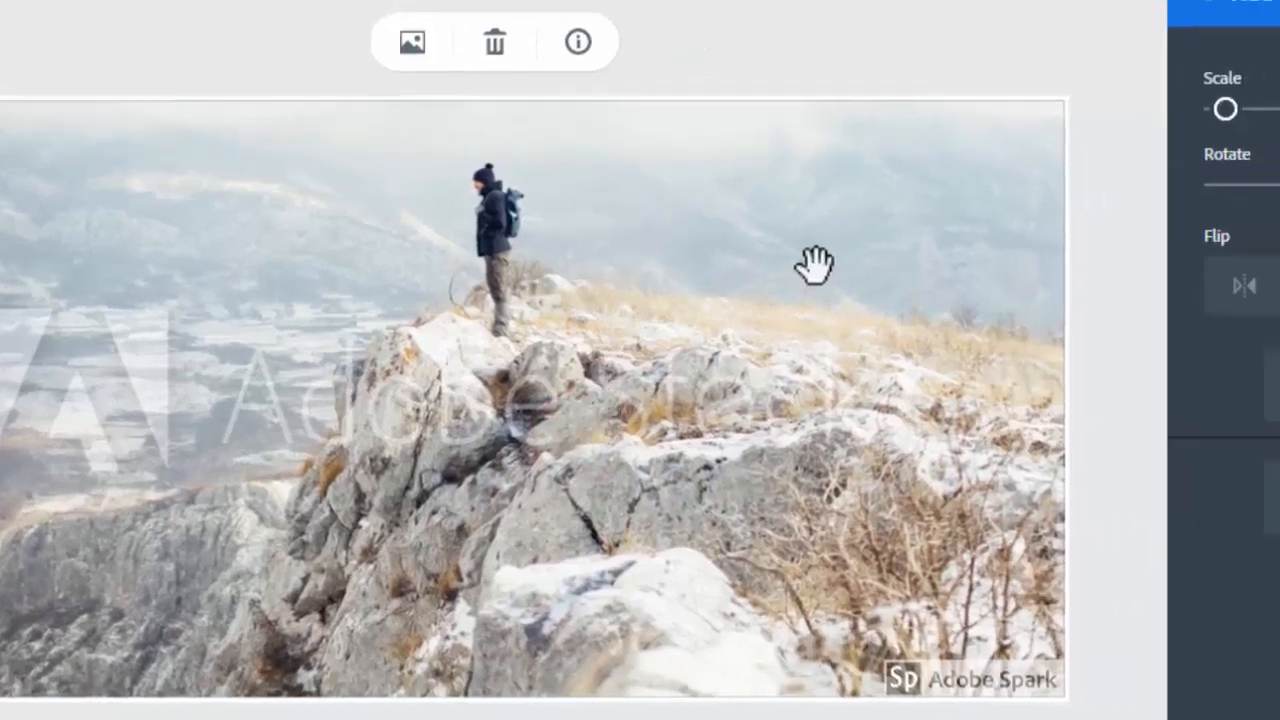
Replace the background with the free "adventure" photo of a person sitting on a rocky ledge, and shift it up to include the sunset horizon
drag(939, 252, 945, 372)
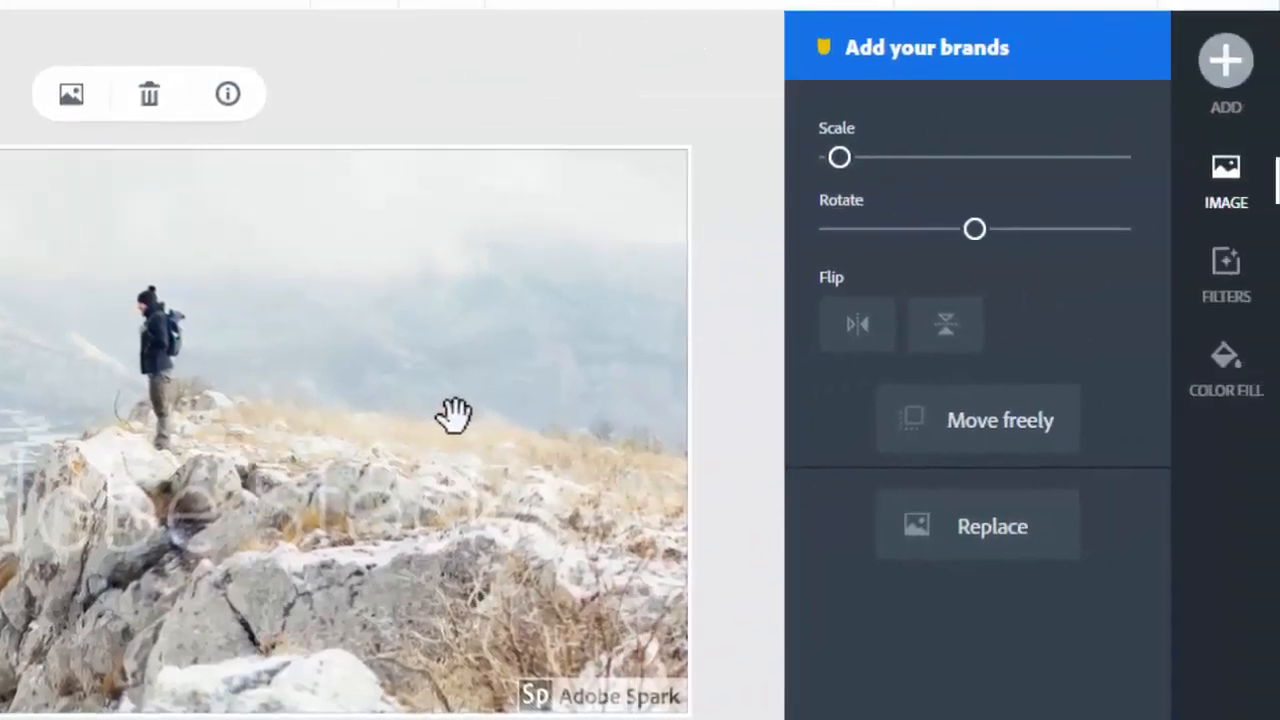
click(71, 96)
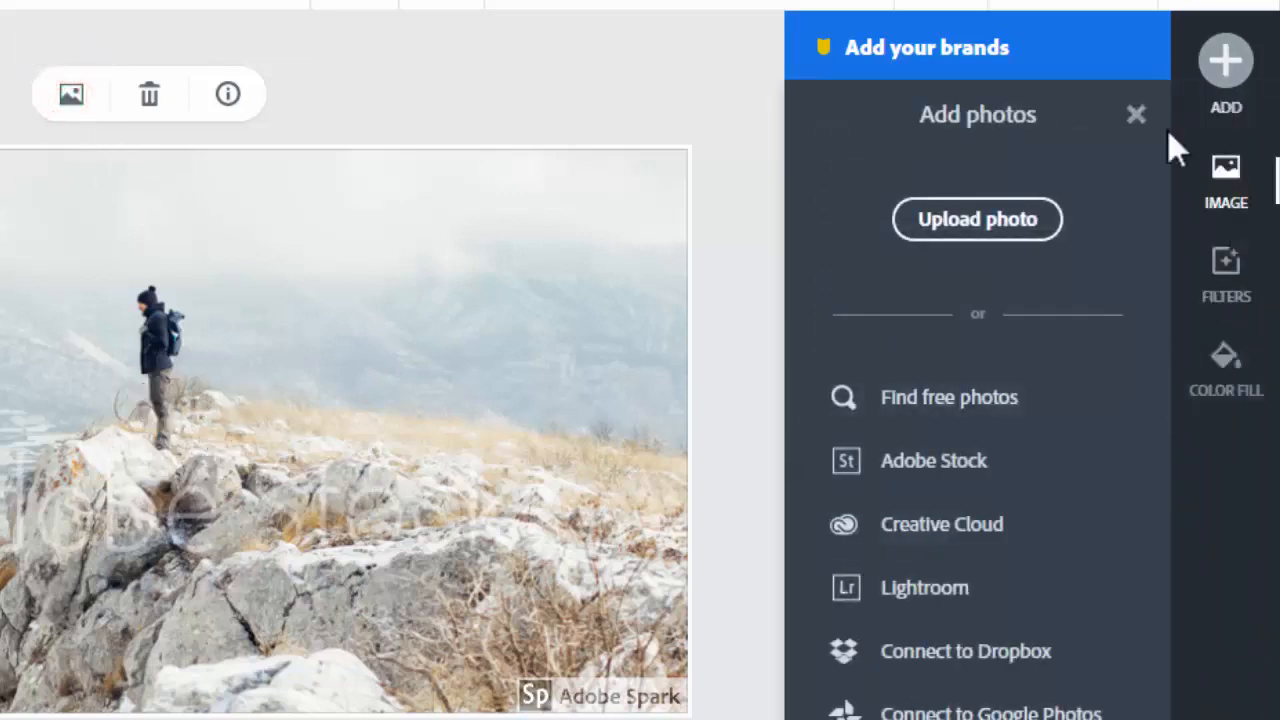
click(943, 402)
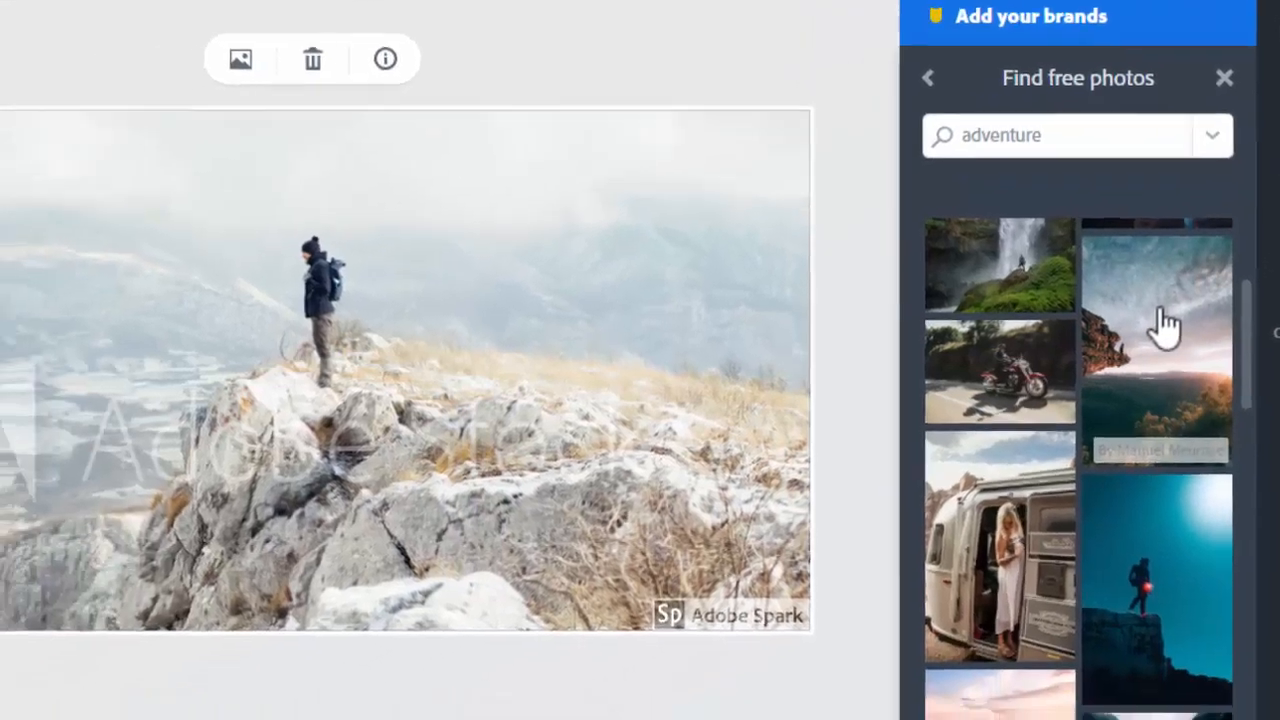
click(1068, 390)
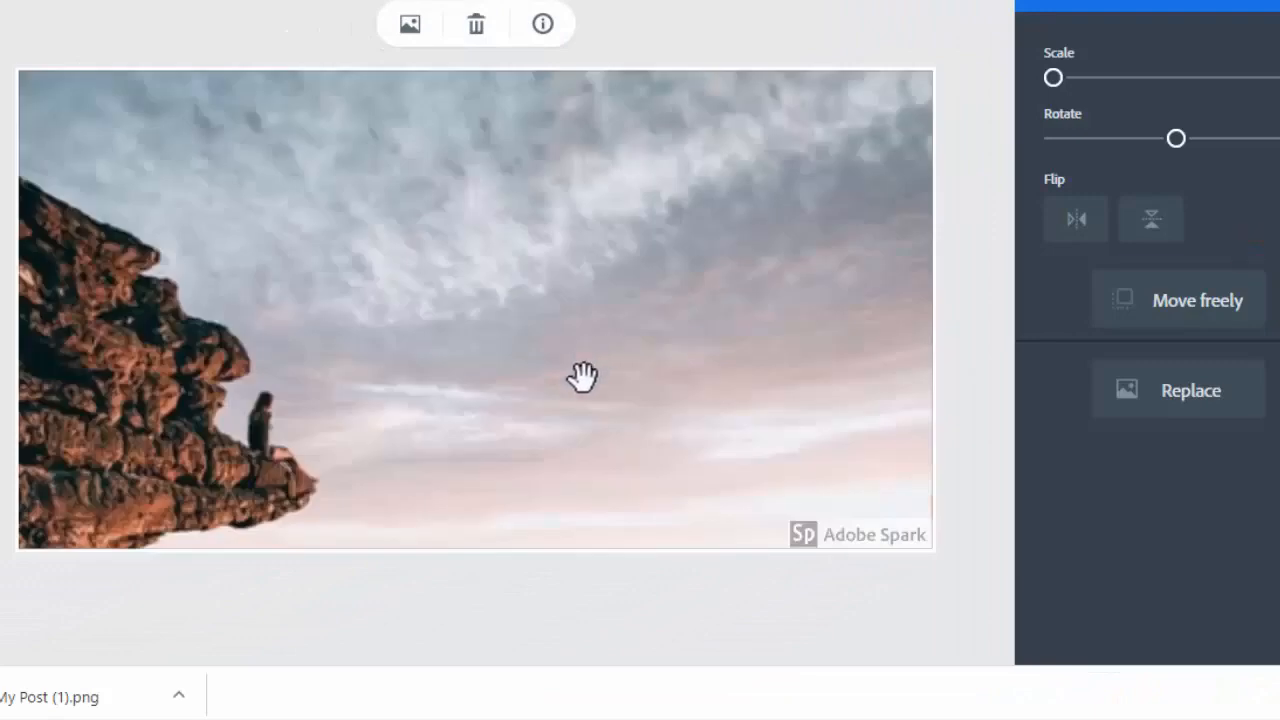
click(390, 425)
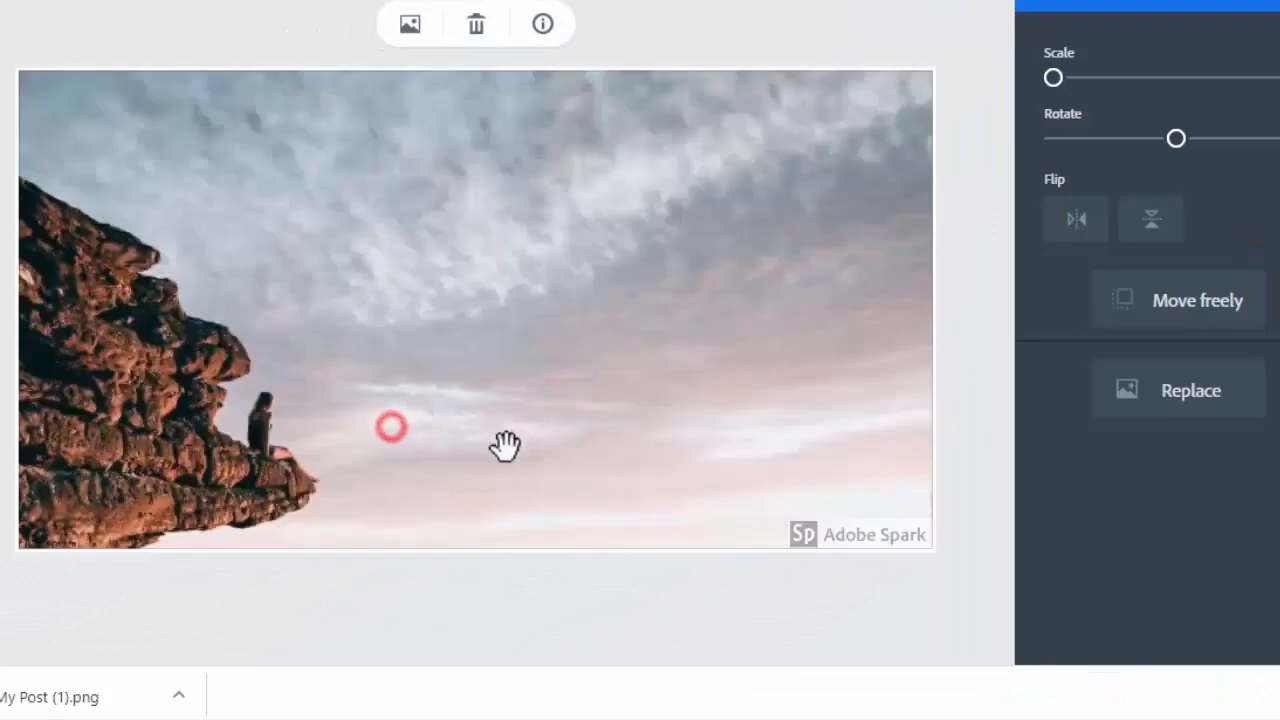
drag(506, 448, 500, 317)
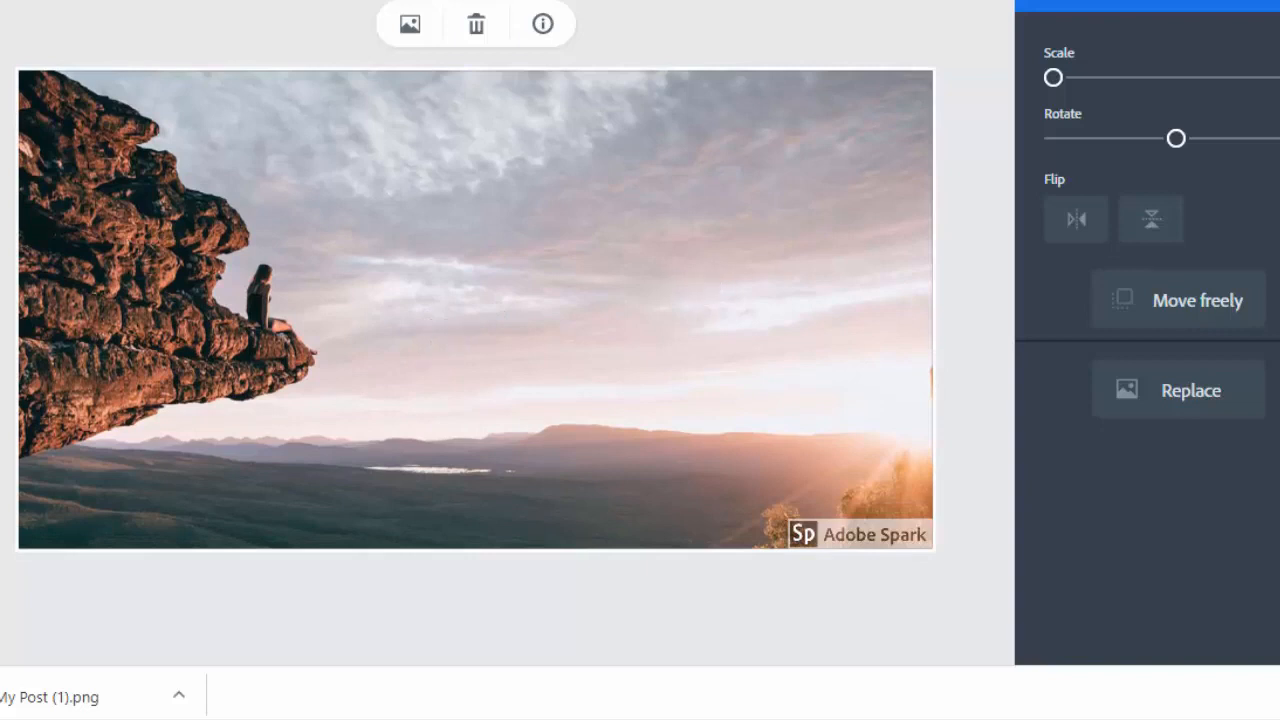
Add the text "Life Begins", widen it onto a single line, and place it at the upper centre of the cover
click(1057, 18)
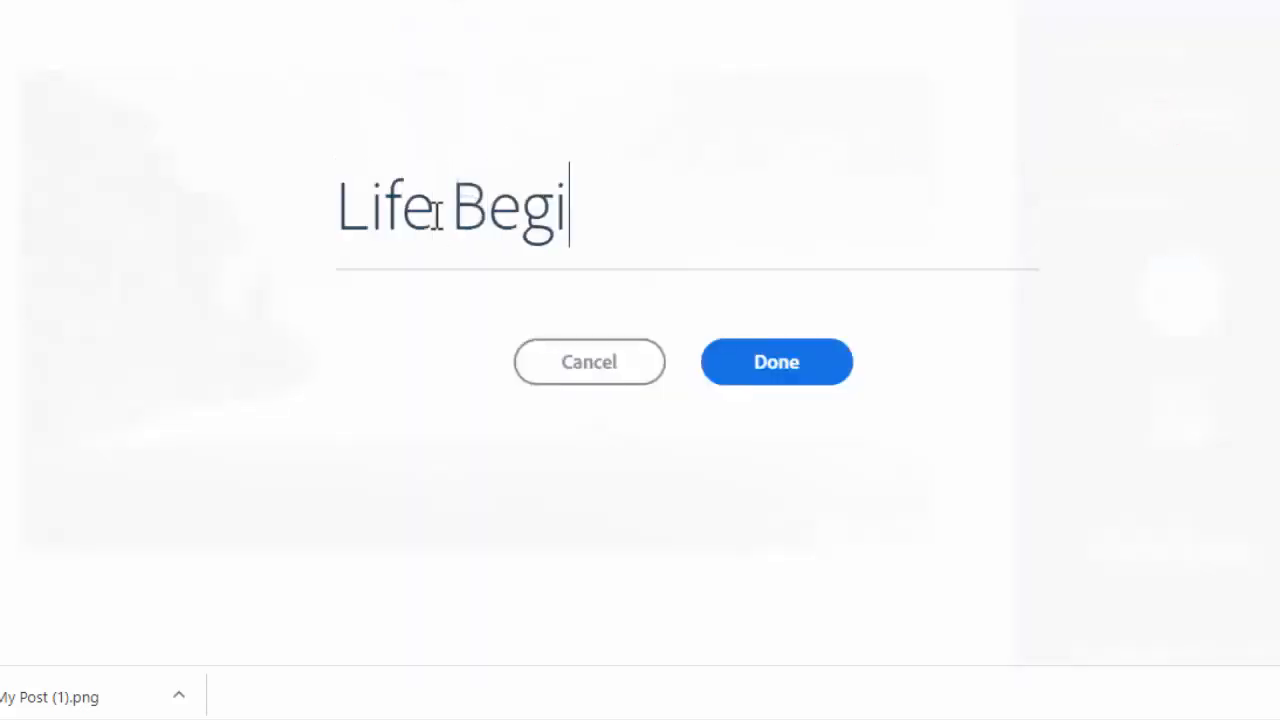
click(785, 380)
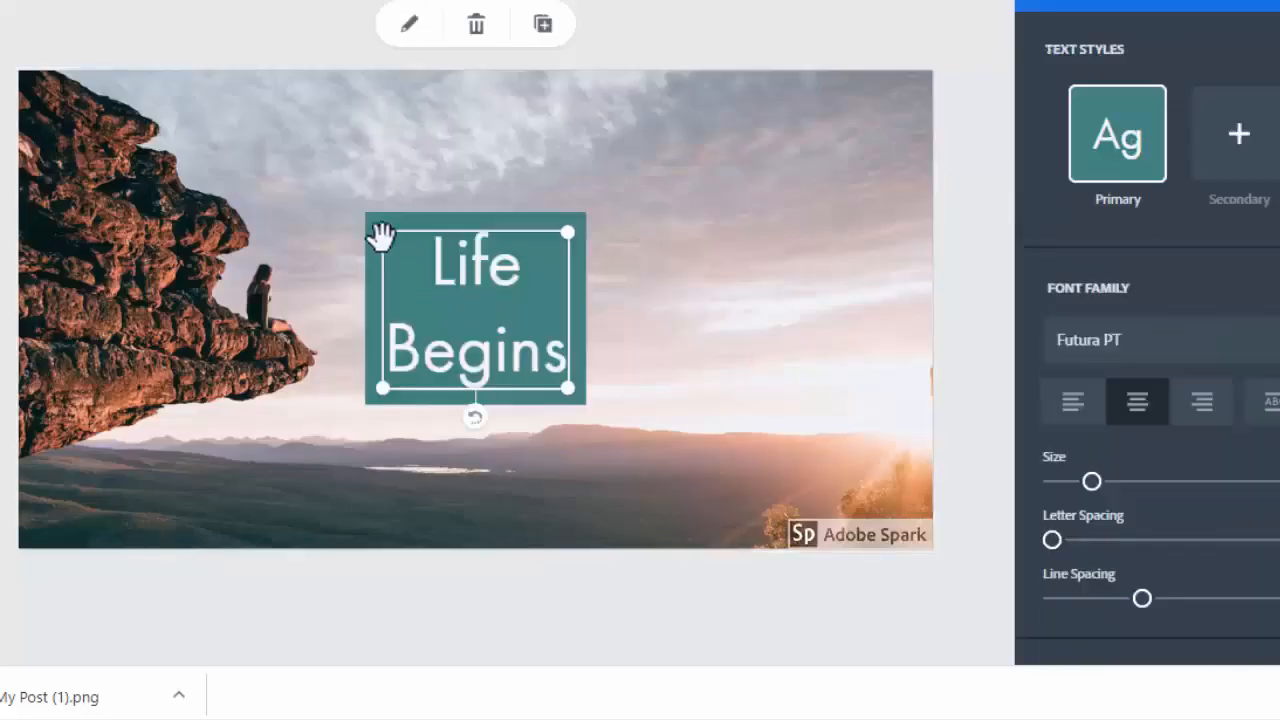
drag(385, 240, 110, 263)
drag(337, 297, 501, 124)
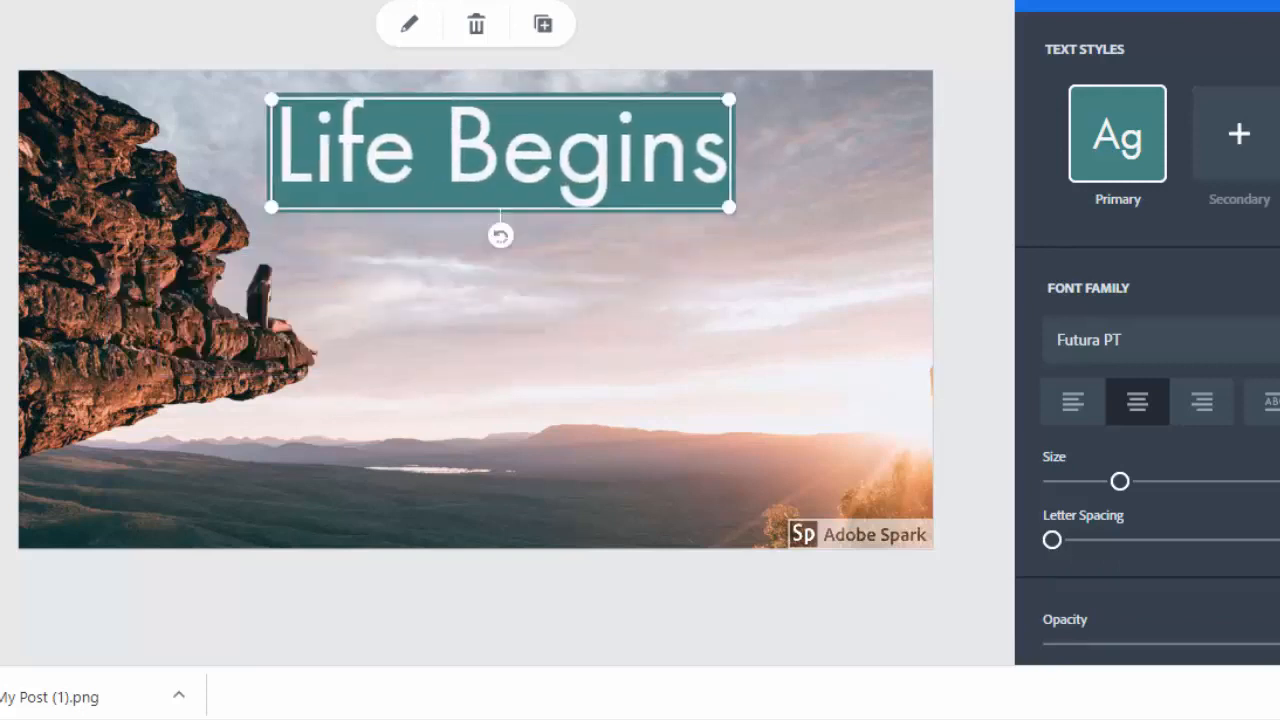
Restyle the "Life Begins" text with a suggested style of white capitals with a dark outline, keeping it near the cover's upper edge
scroll(1248, 272, down, 5)
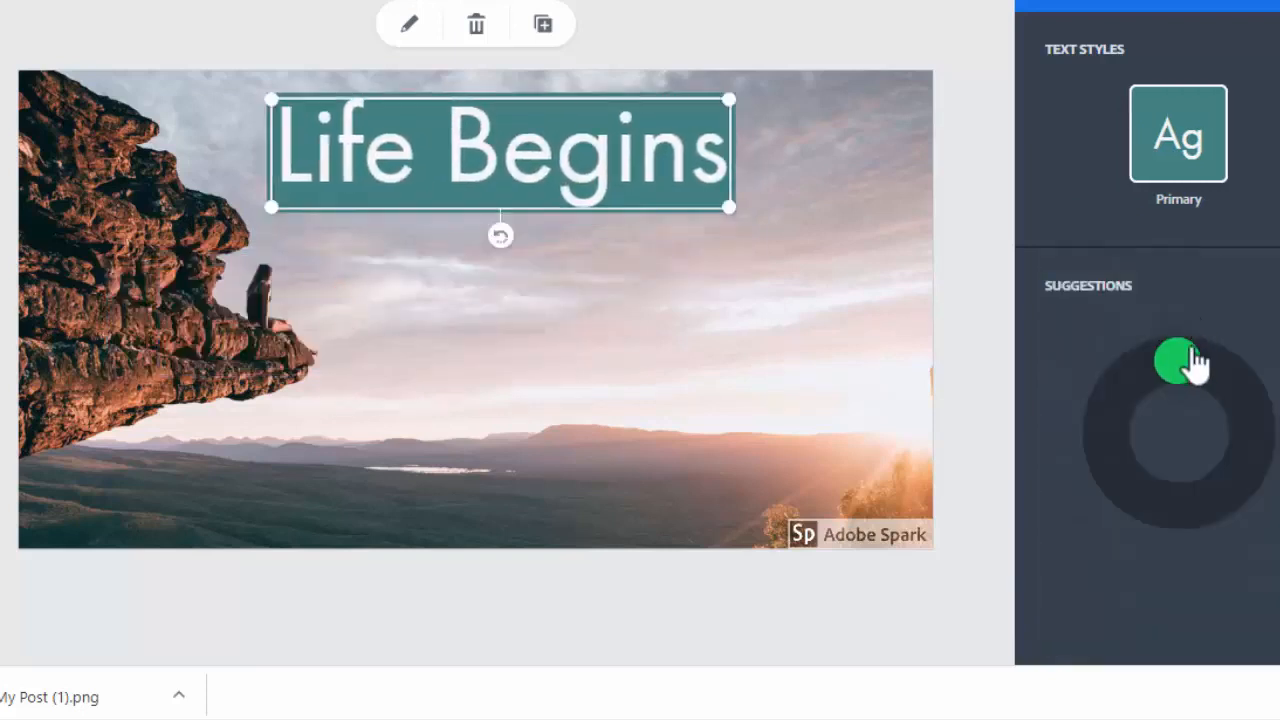
drag(1186, 357, 1186, 500)
drag(1183, 490, 1142, 496)
drag(557, 142, 592, 130)
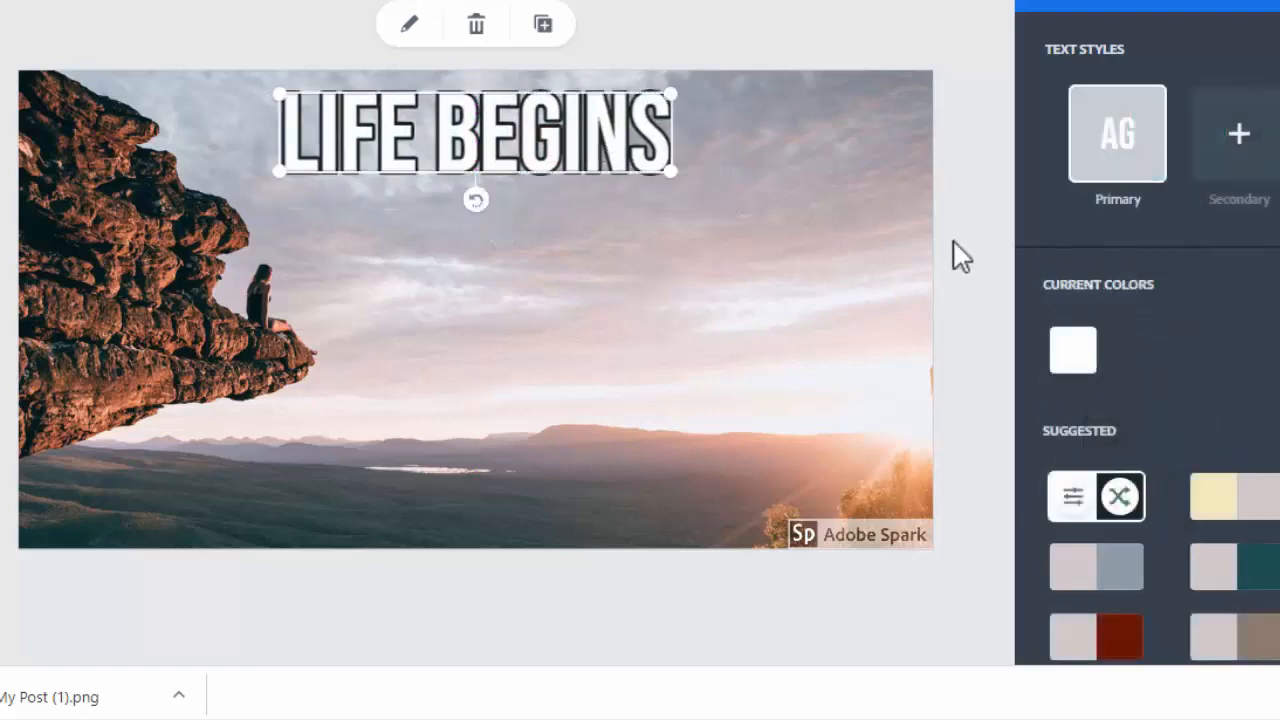
Give only the word "BEGINS" a secondary text style, using the suggested teal and orange pair shuffled to orange fill with teal outline
click(1242, 145)
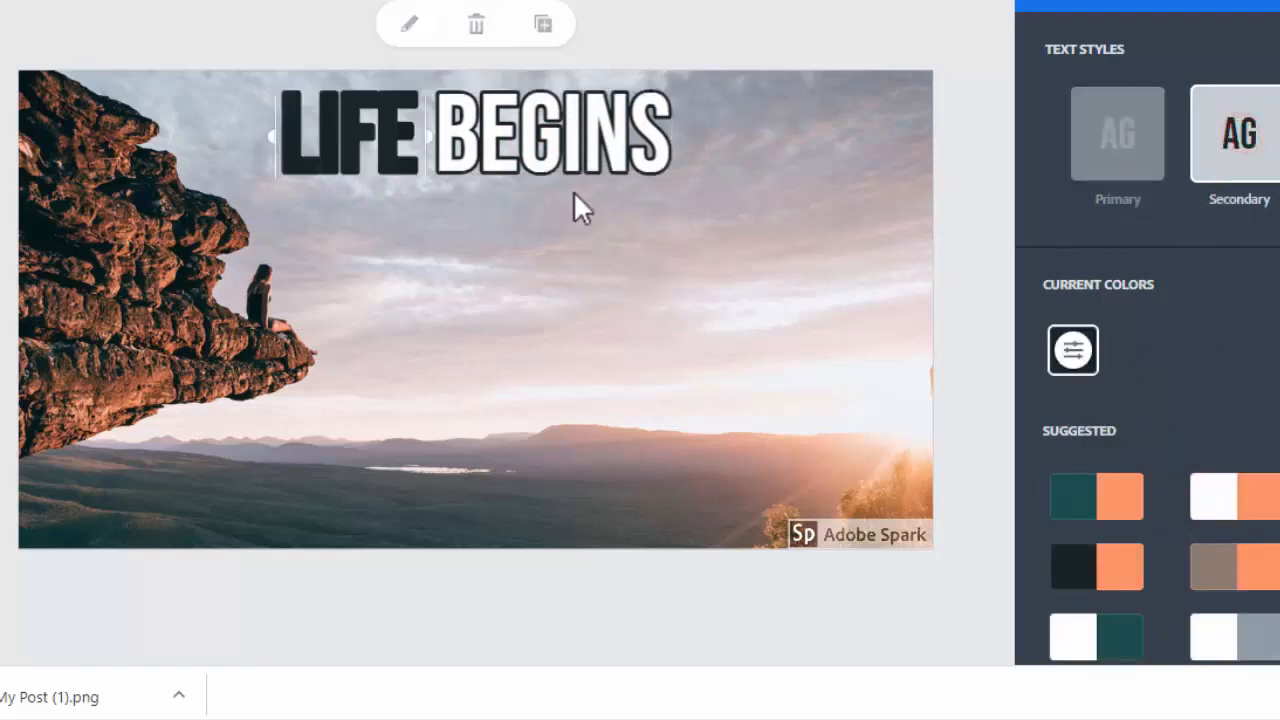
click(343, 140)
click(514, 162)
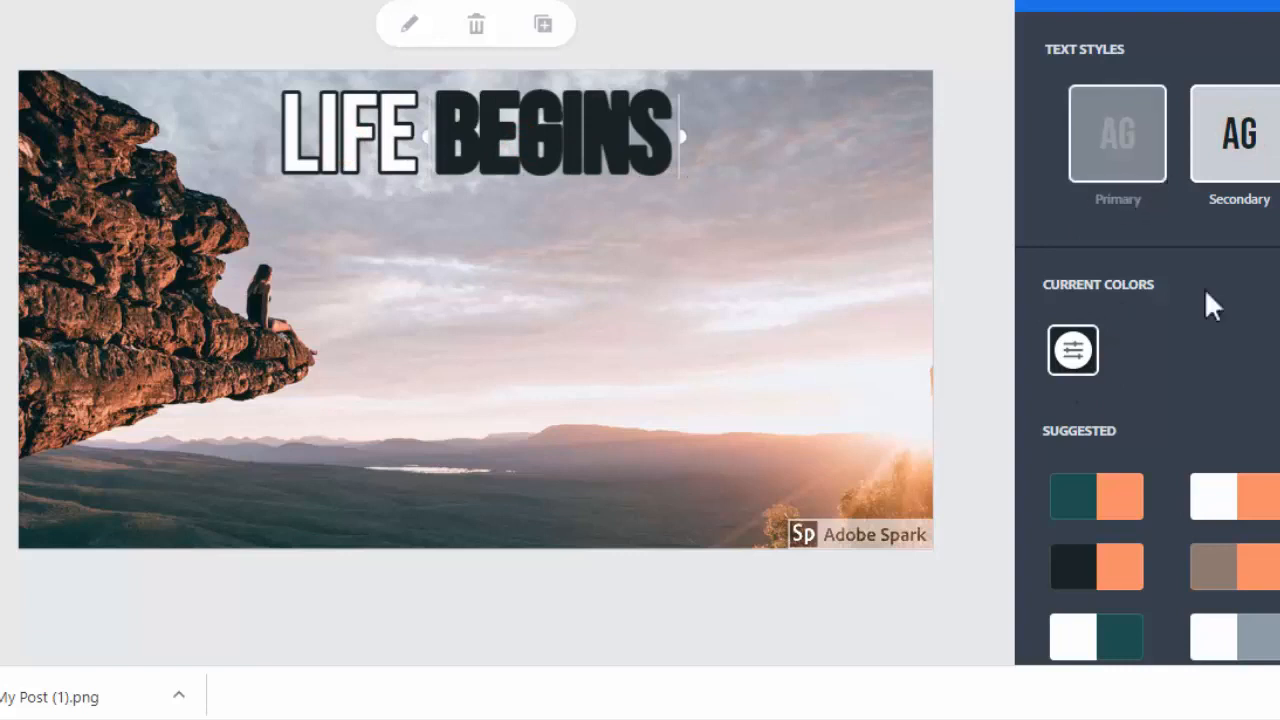
click(1118, 500)
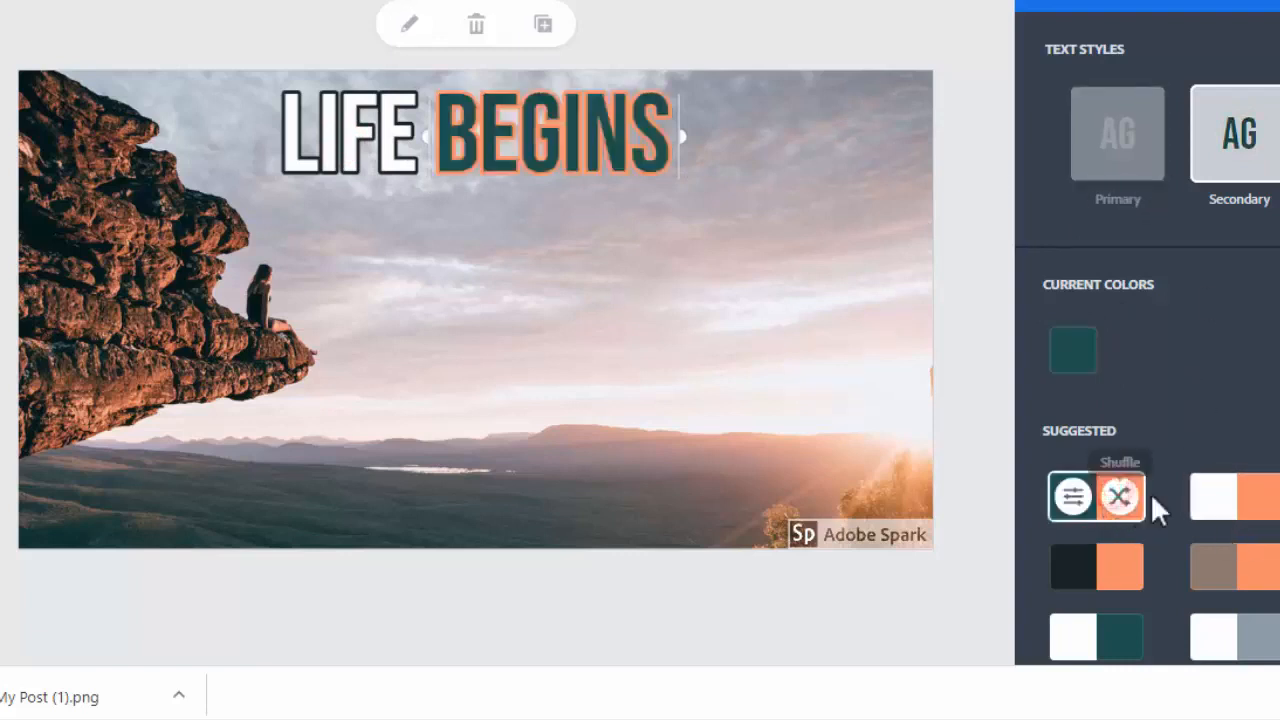
click(1119, 496)
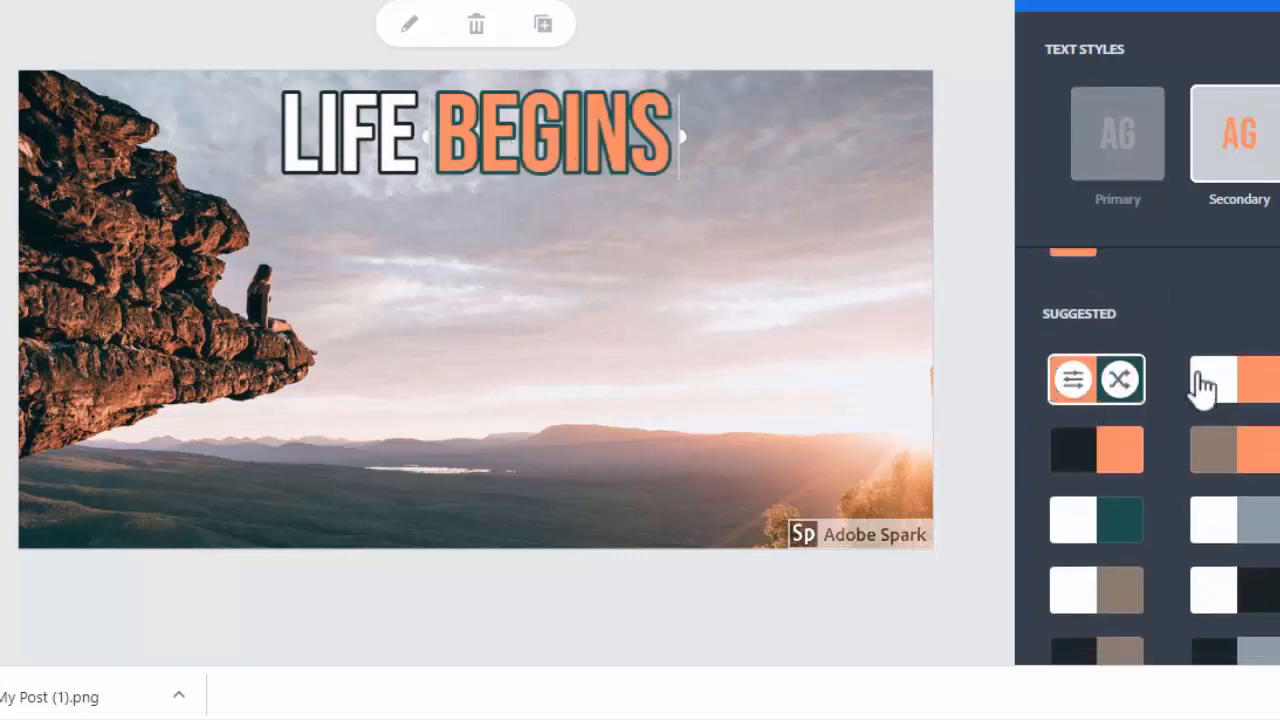
Change the fill of "BEGINS" to E6A275 by sampling the glow around the sunlit trees in the photo, and save the colour
click(1071, 379)
click(1210, 136)
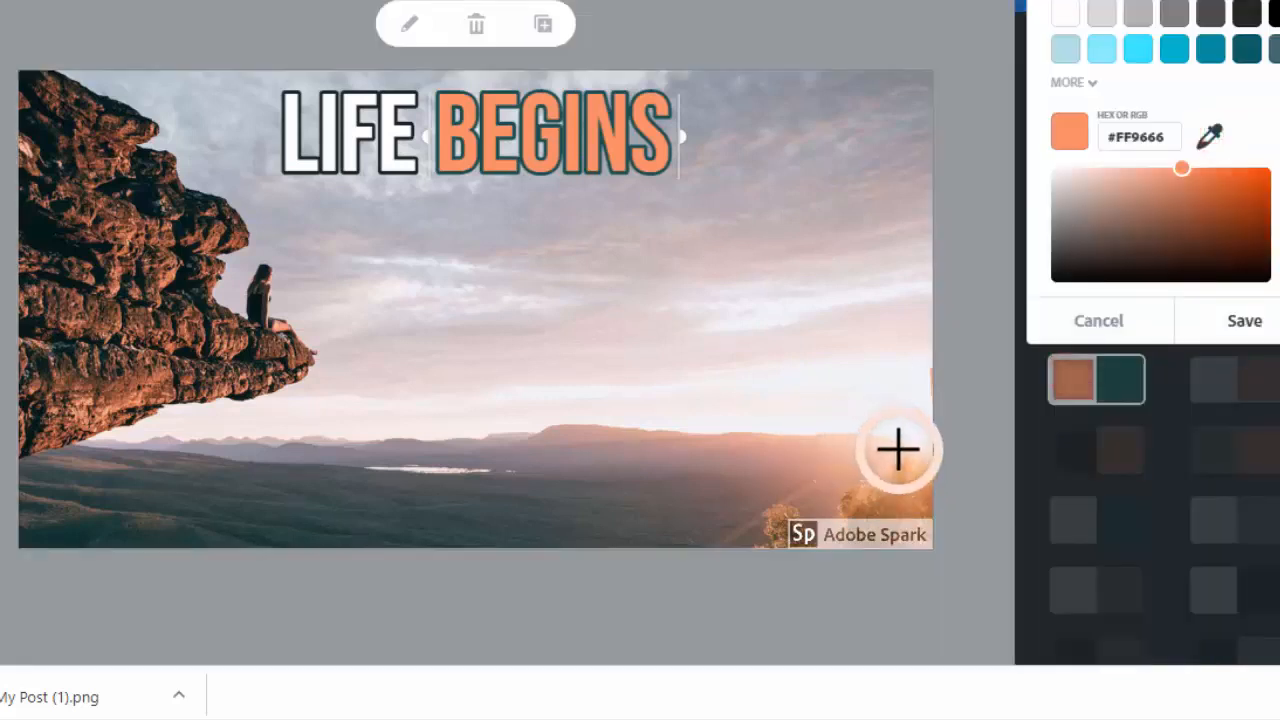
click(886, 479)
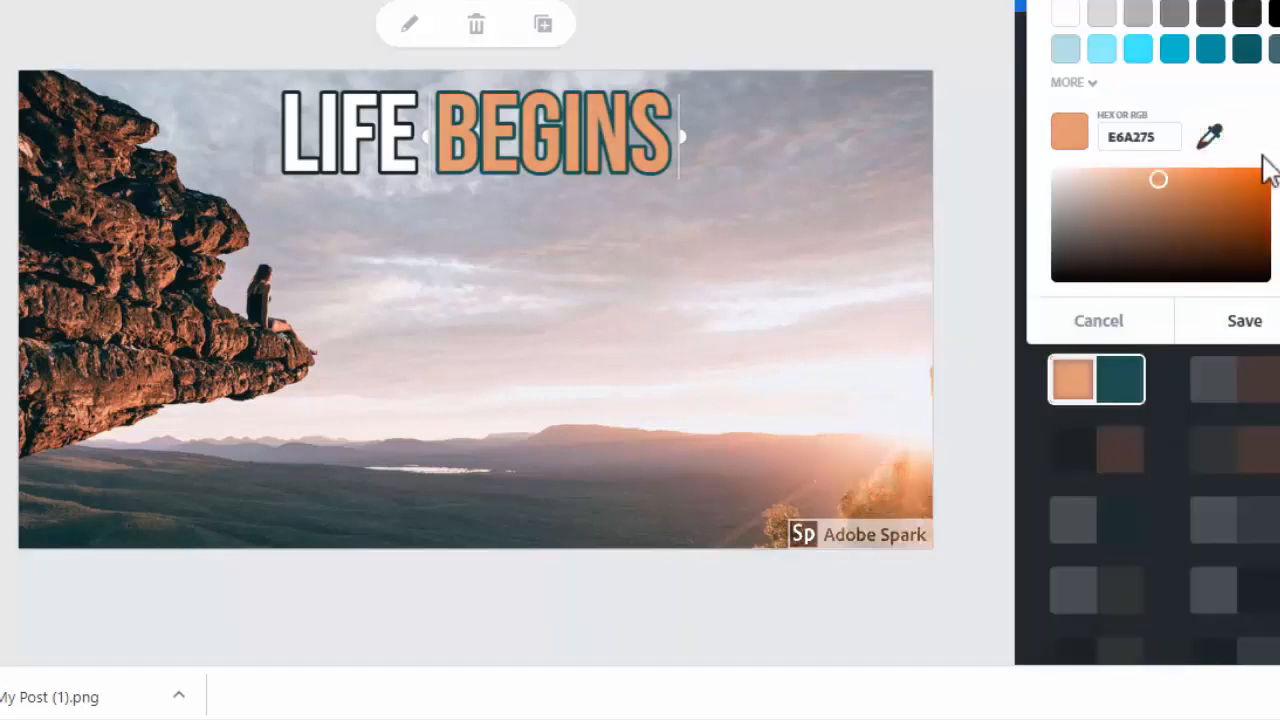
click(1245, 320)
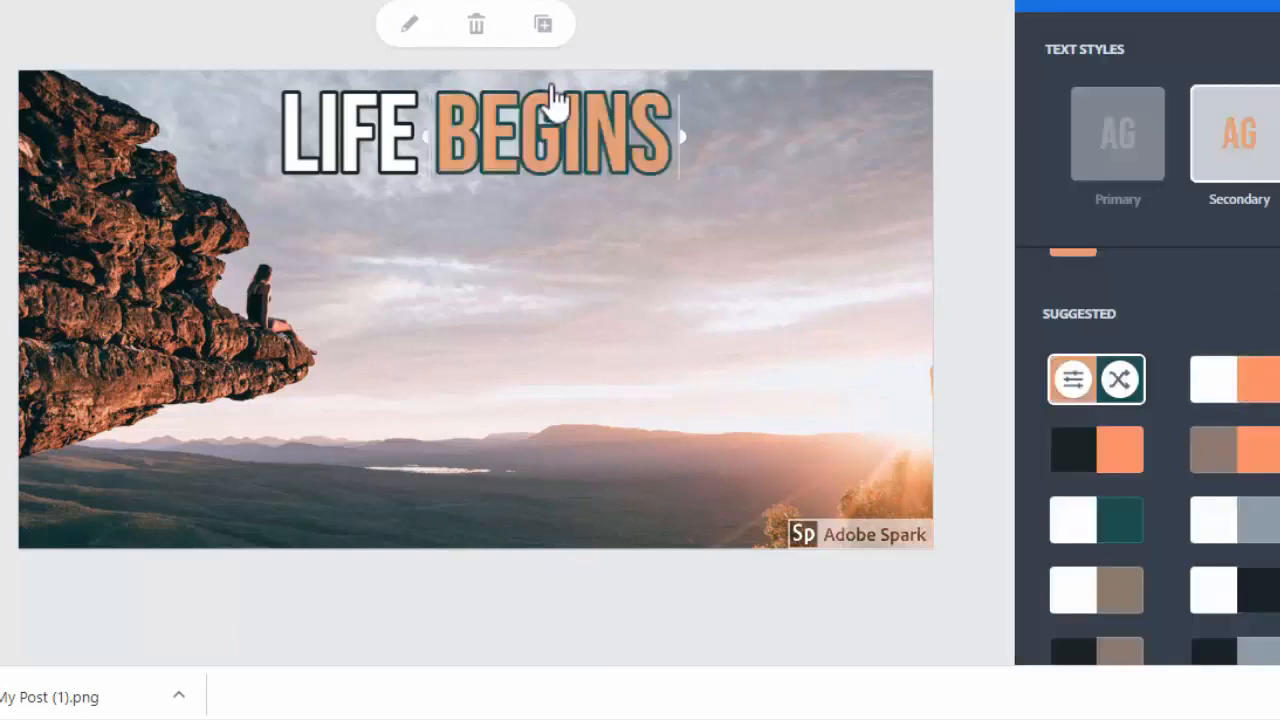
Duplicate the title, move the copy to the lower part of the cover, and change its wording to "at the Edge of your Comfort Zone"
click(650, 27)
click(545, 24)
drag(575, 152, 556, 492)
double_click(549, 493)
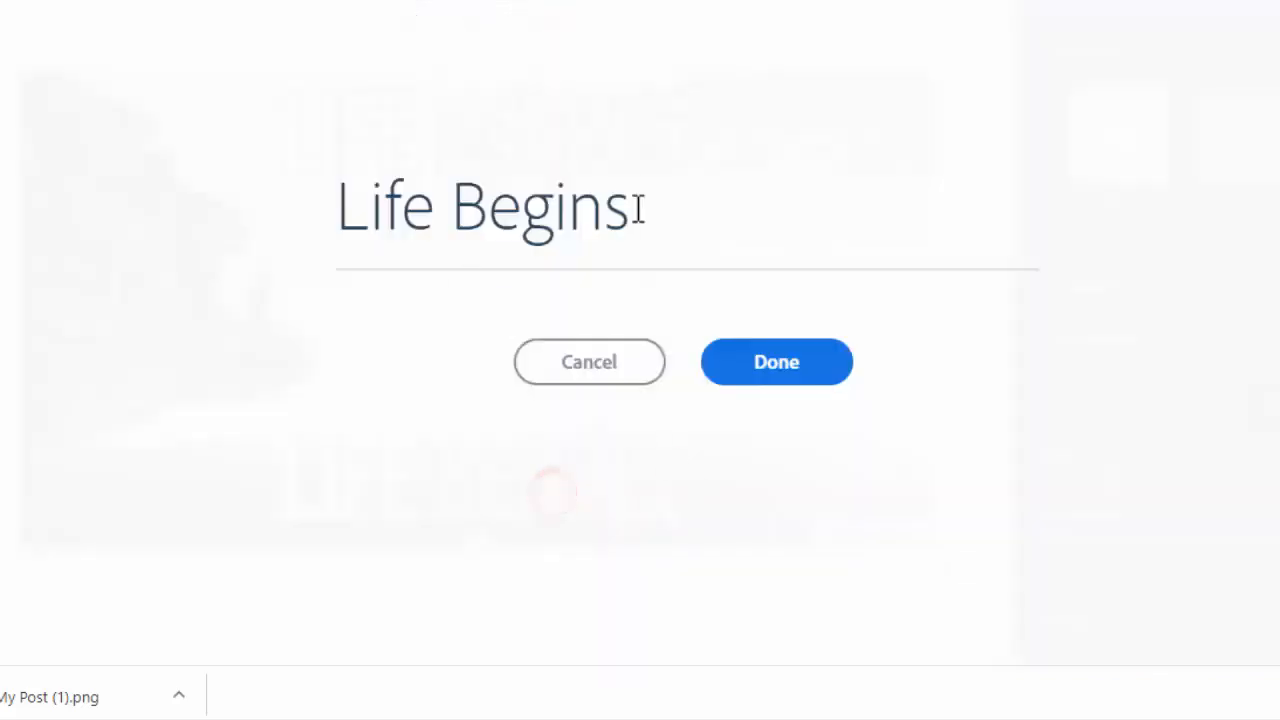
drag(637, 210, 271, 220)
text(at the Edge of your Comfort Zone)
click(769, 368)
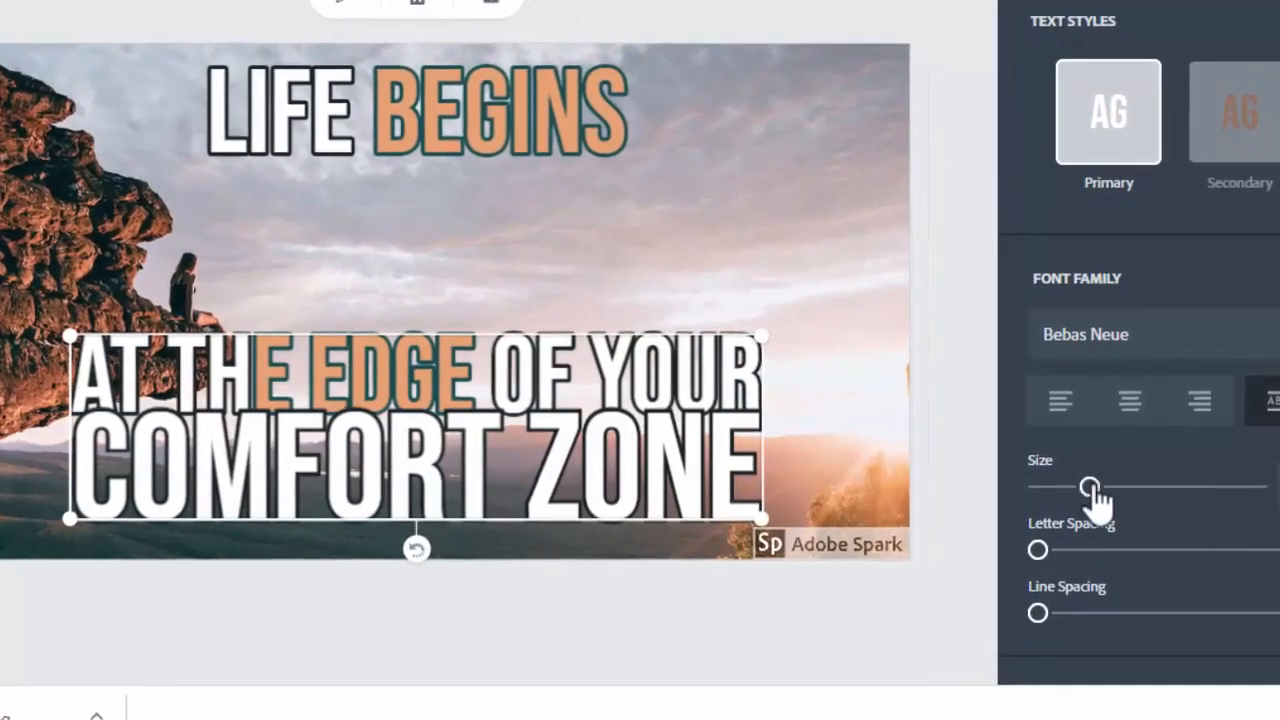
Shrink the lower text, slightly increase its letter spacing, widen its line spacing, and place it near the cover's lower edge
drag(1090, 488, 1075, 490)
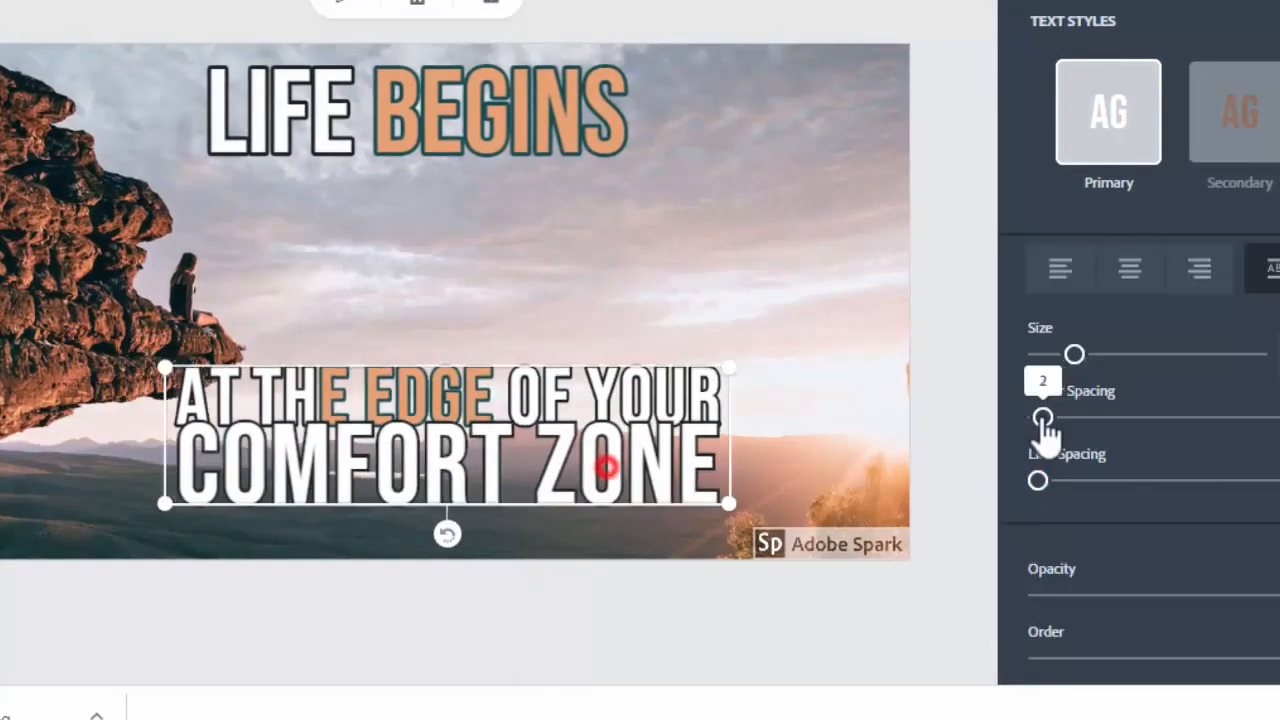
drag(1043, 422, 1040, 418)
drag(1037, 481, 1170, 492)
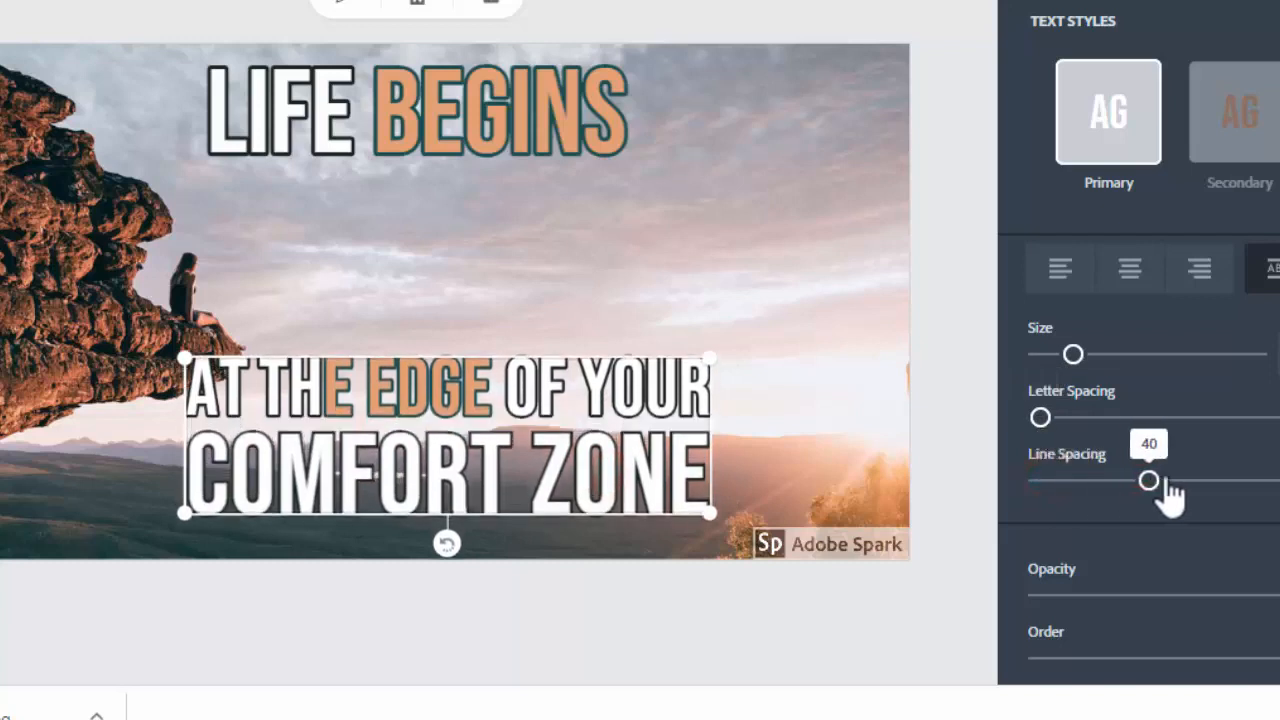
drag(597, 405, 599, 447)
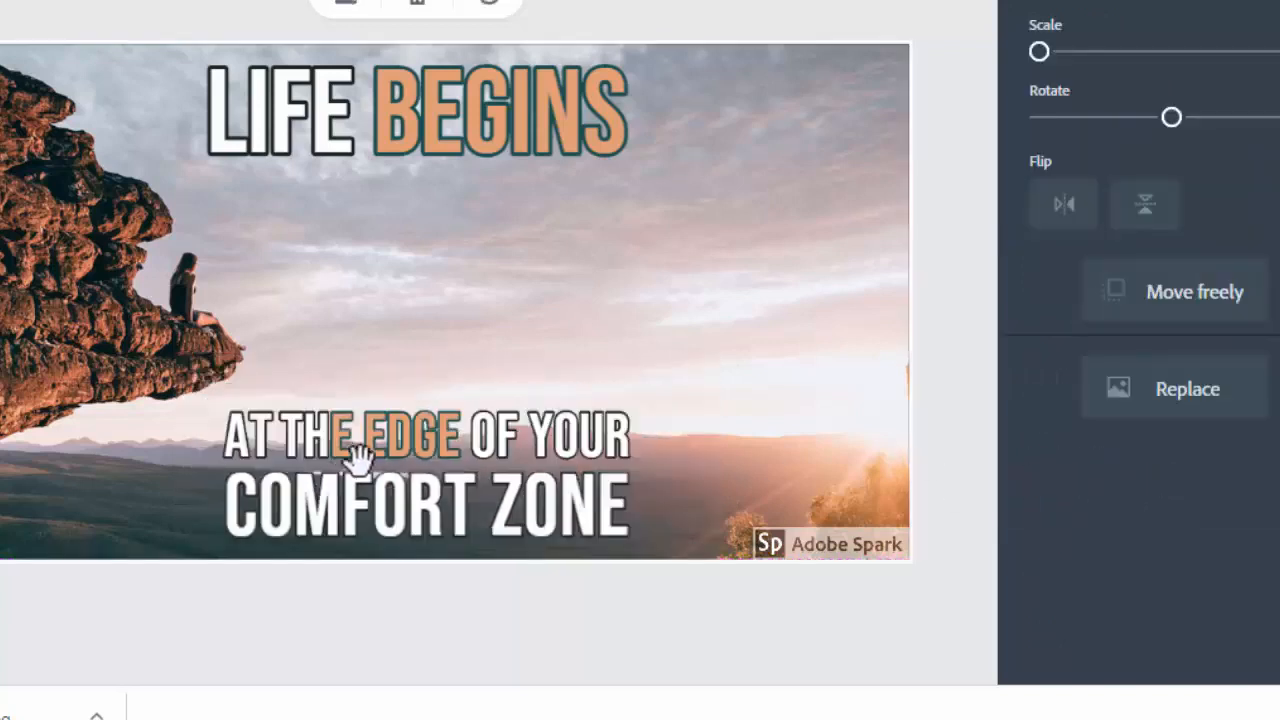
In the lower text, apply the orange secondary style to "COMFORT ZONE" and return "THE EDGE" to the white primary style
click(500, 432)
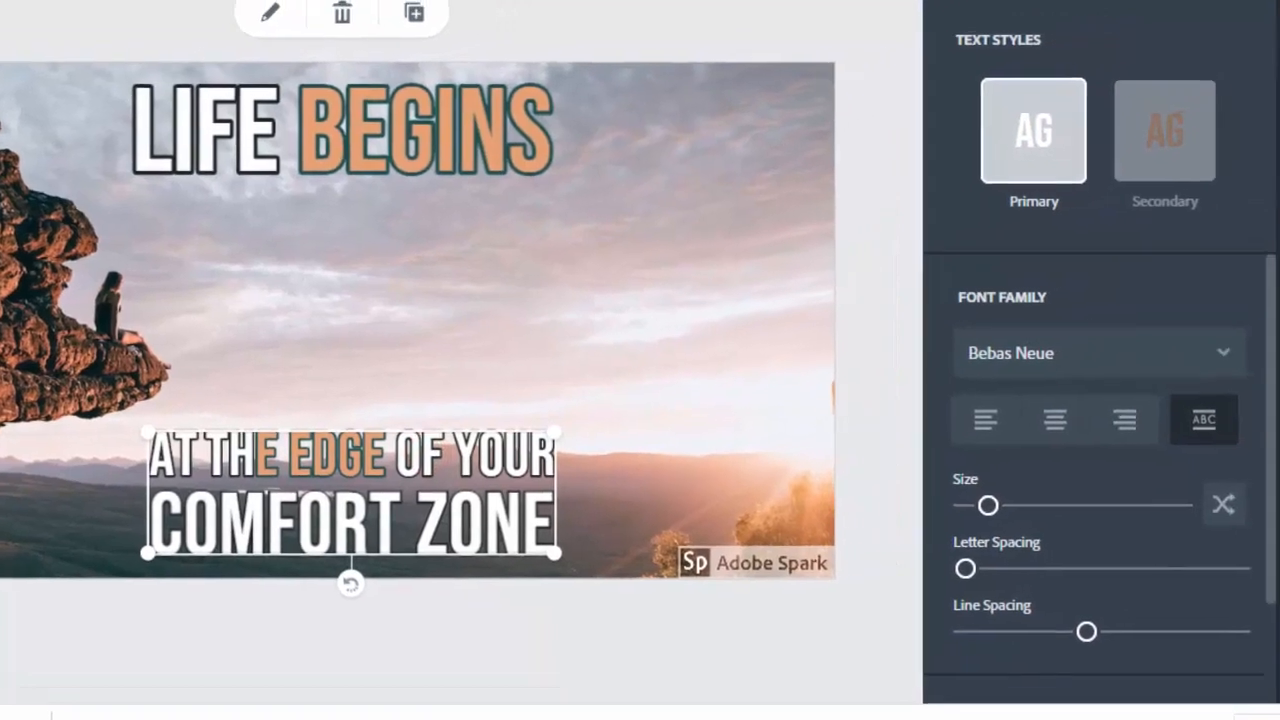
click(1273, 188)
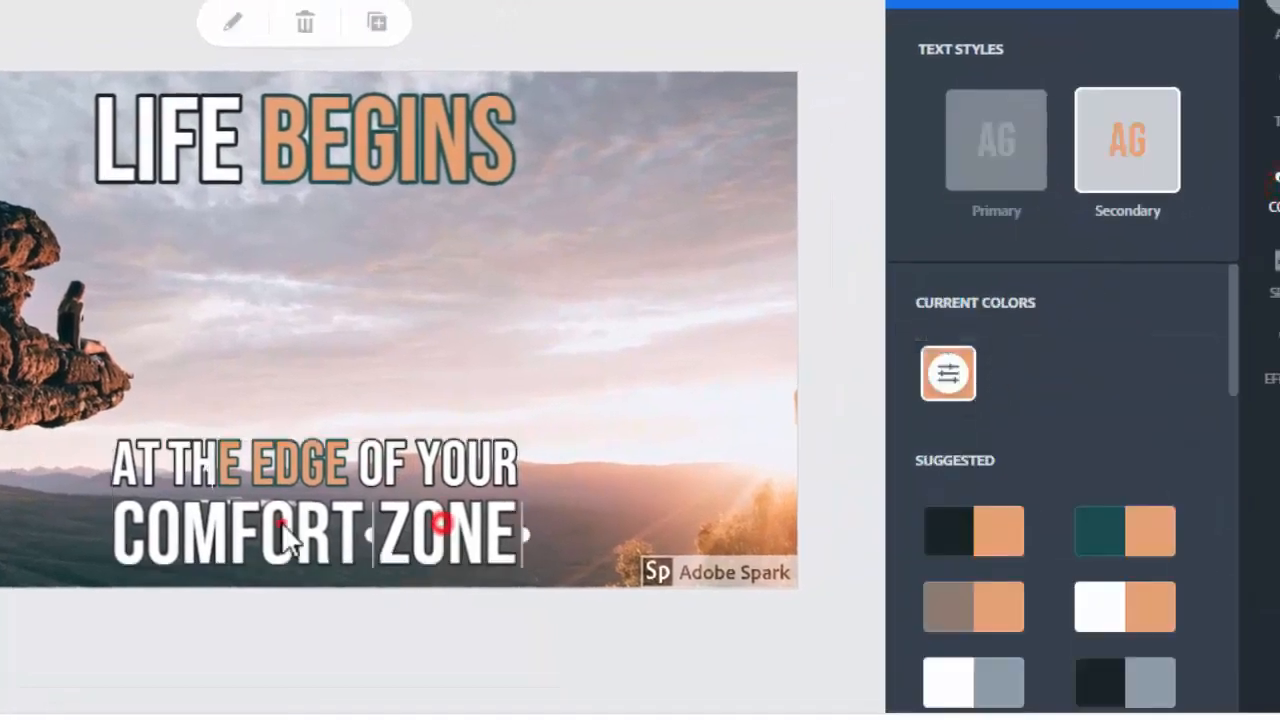
click(282, 522)
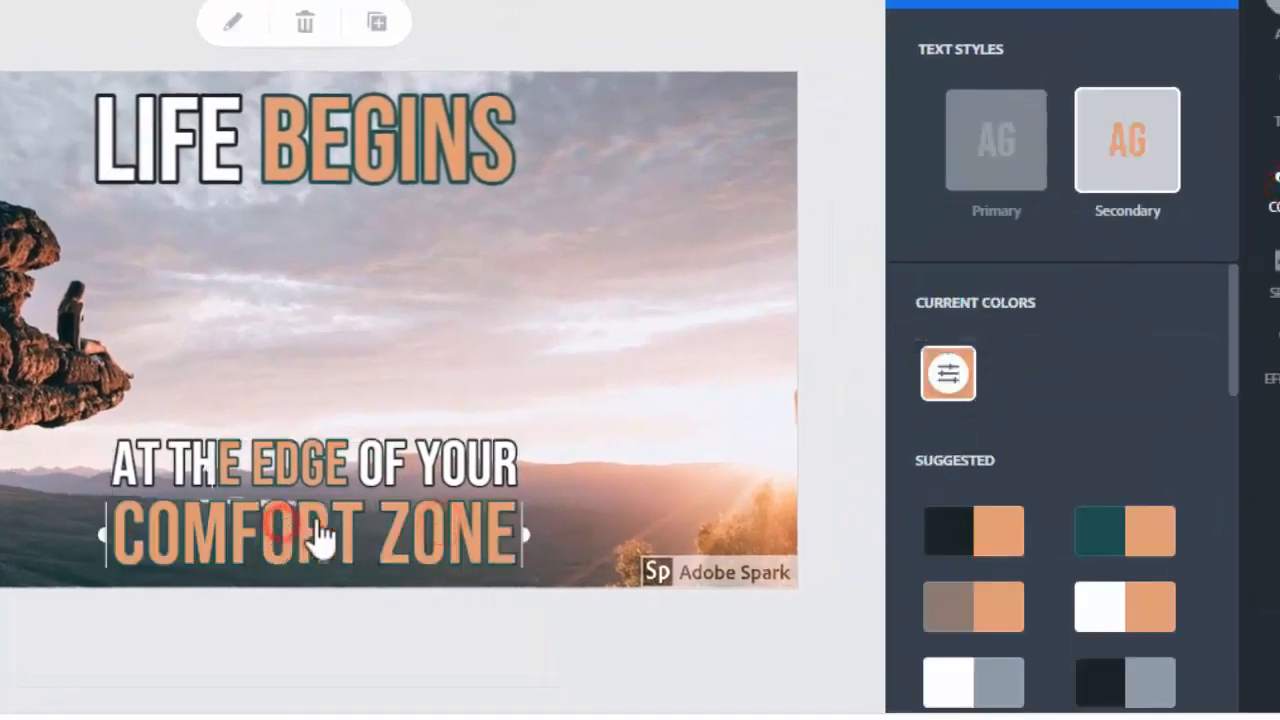
click(286, 457)
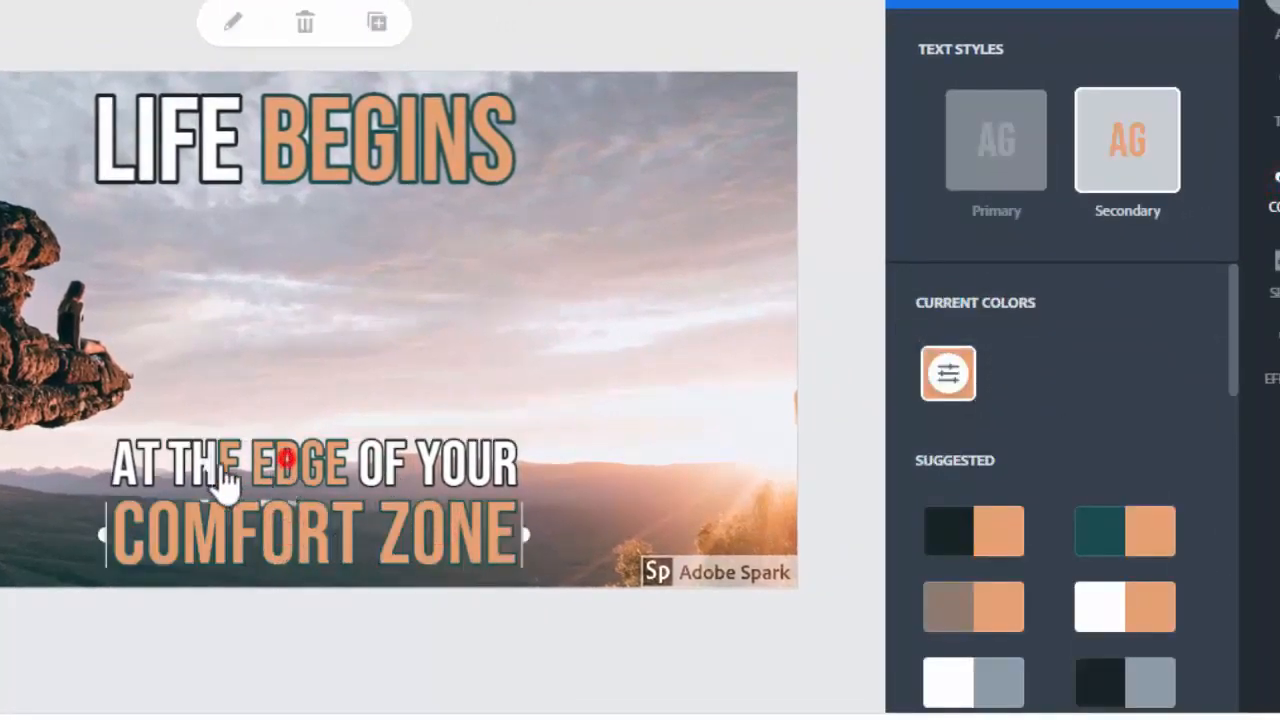
click(219, 463)
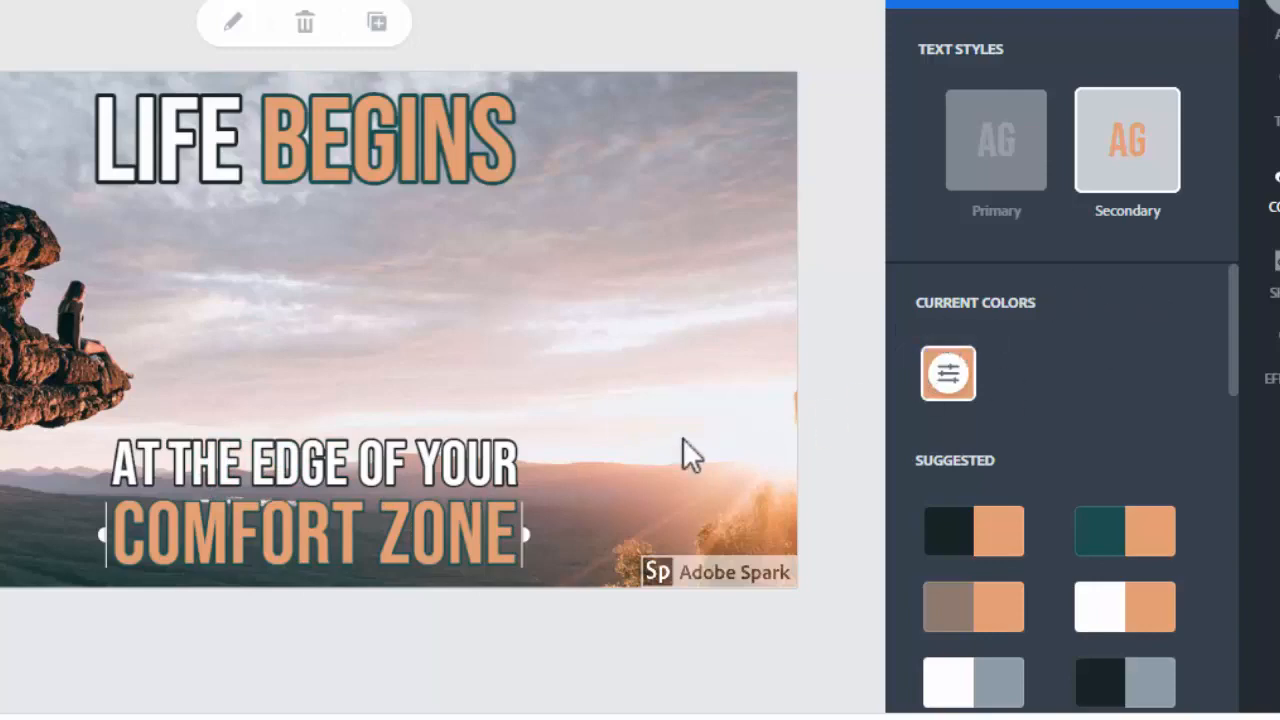
Examine the background photo's enhancement options, and browse the Spark templates for the cover
click(571, 386)
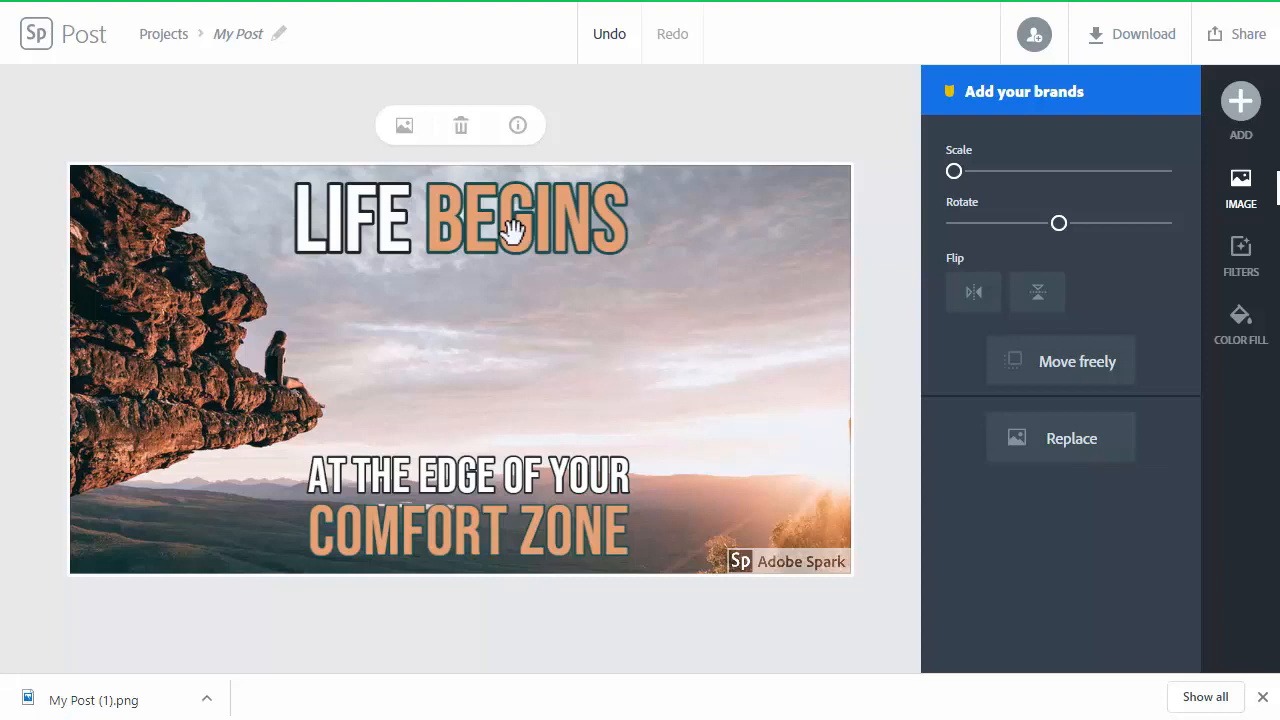
click(1247, 283)
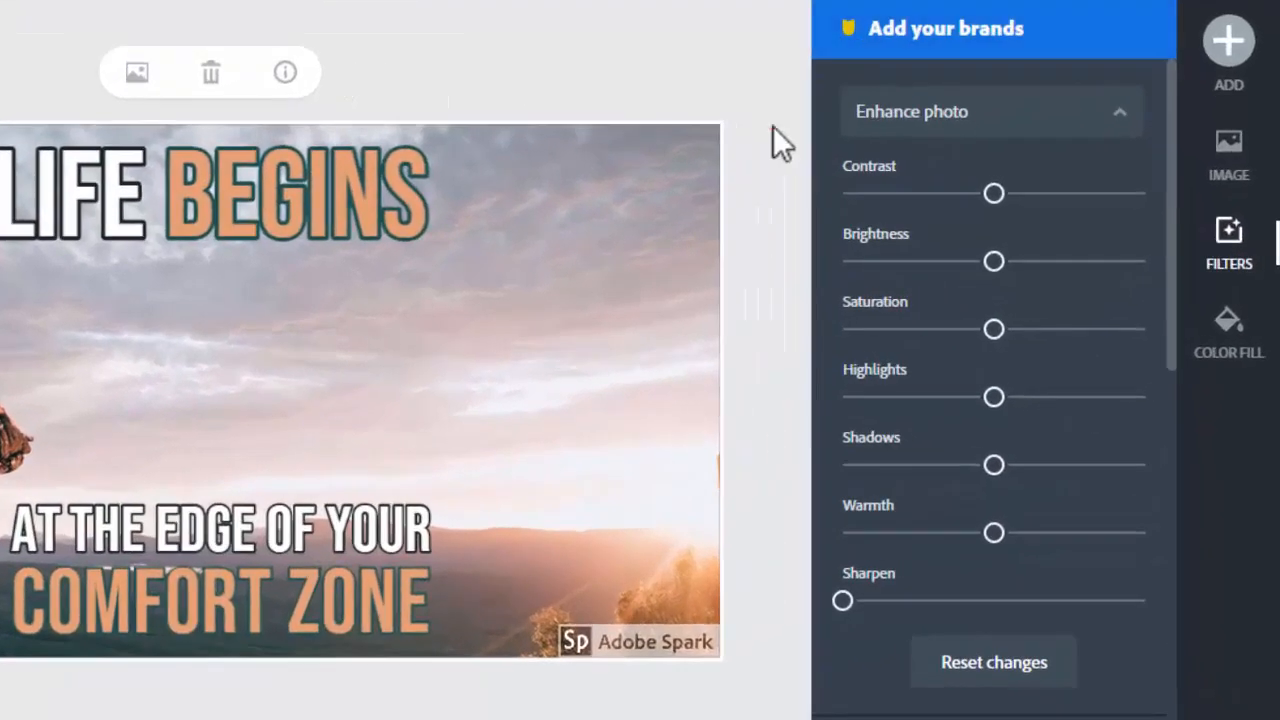
click(889, 166)
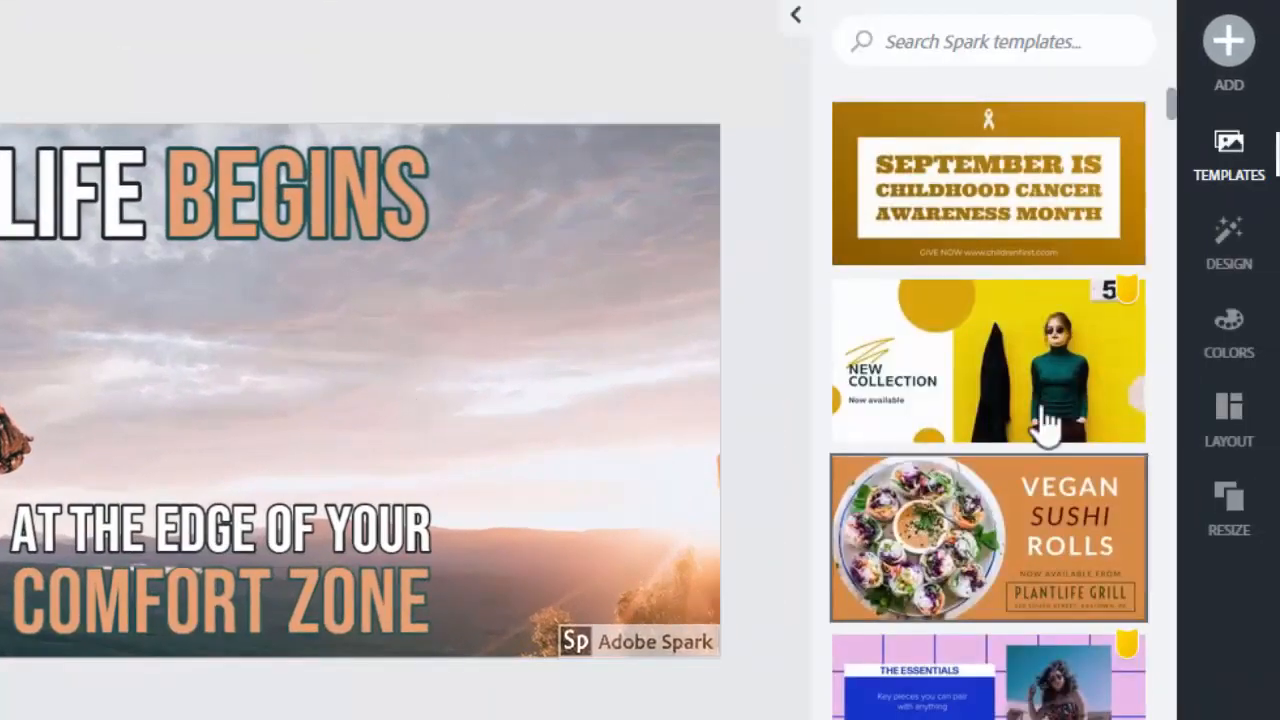
scroll(1047, 425, down, 2)
scroll(1020, 463, down, 2)
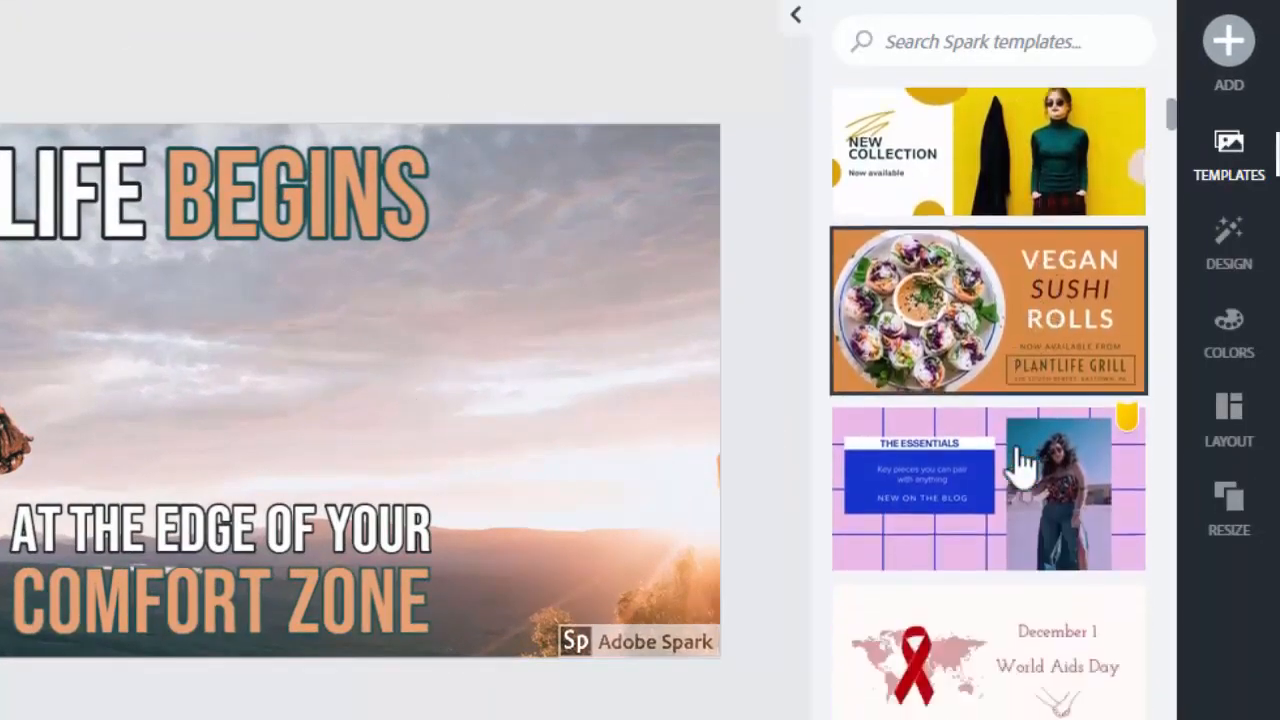
scroll(980, 508, down, 5)
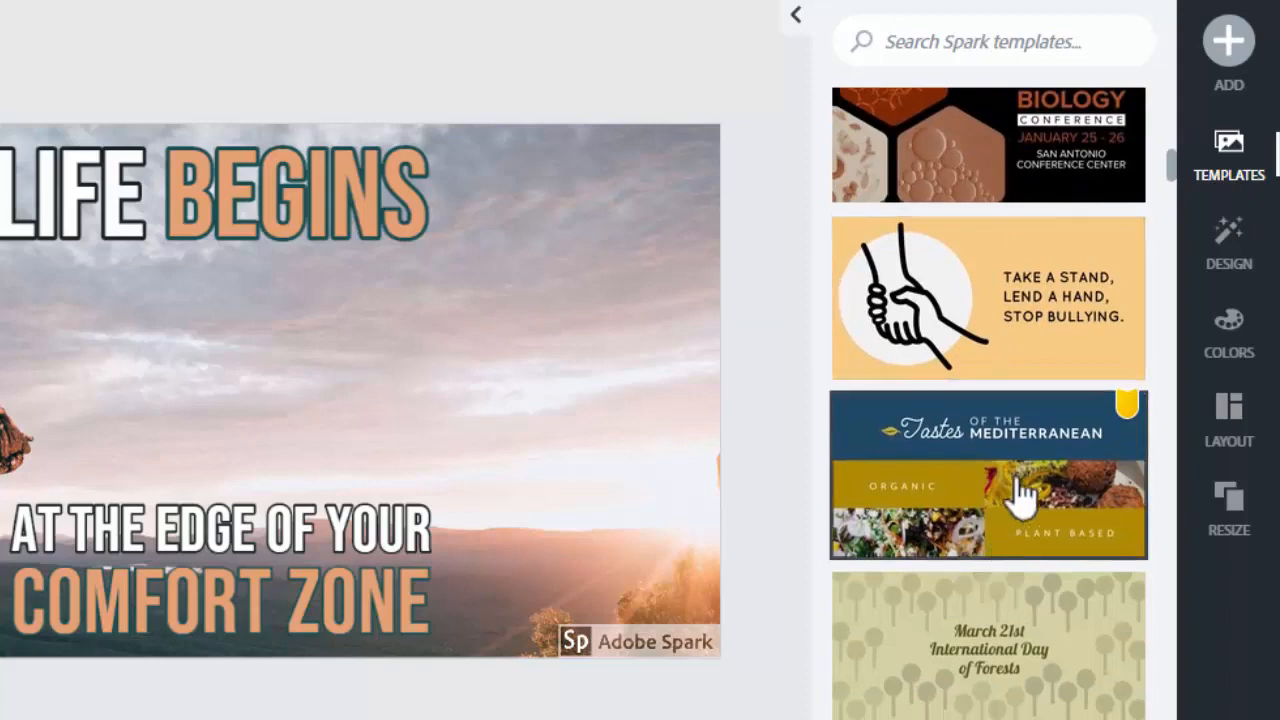
scroll(1020, 494, down, 4)
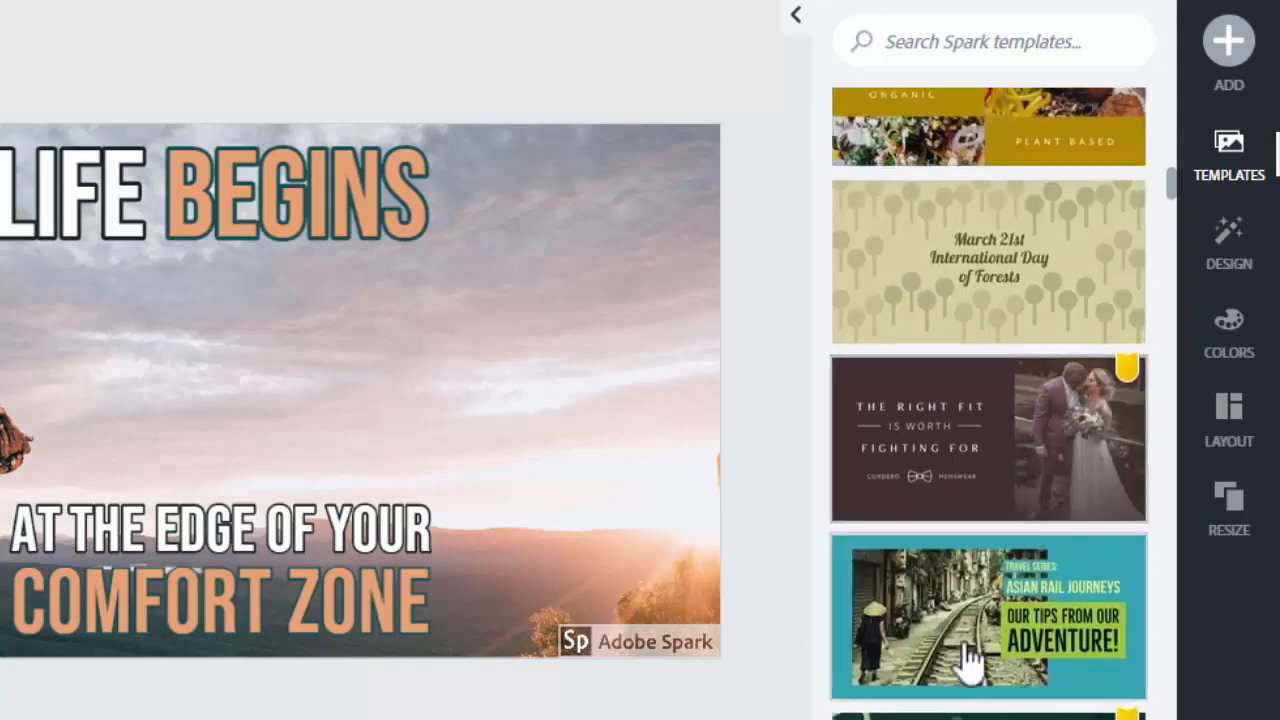
scroll(968, 640, down, 4)
scroll(1040, 606, down, 3)
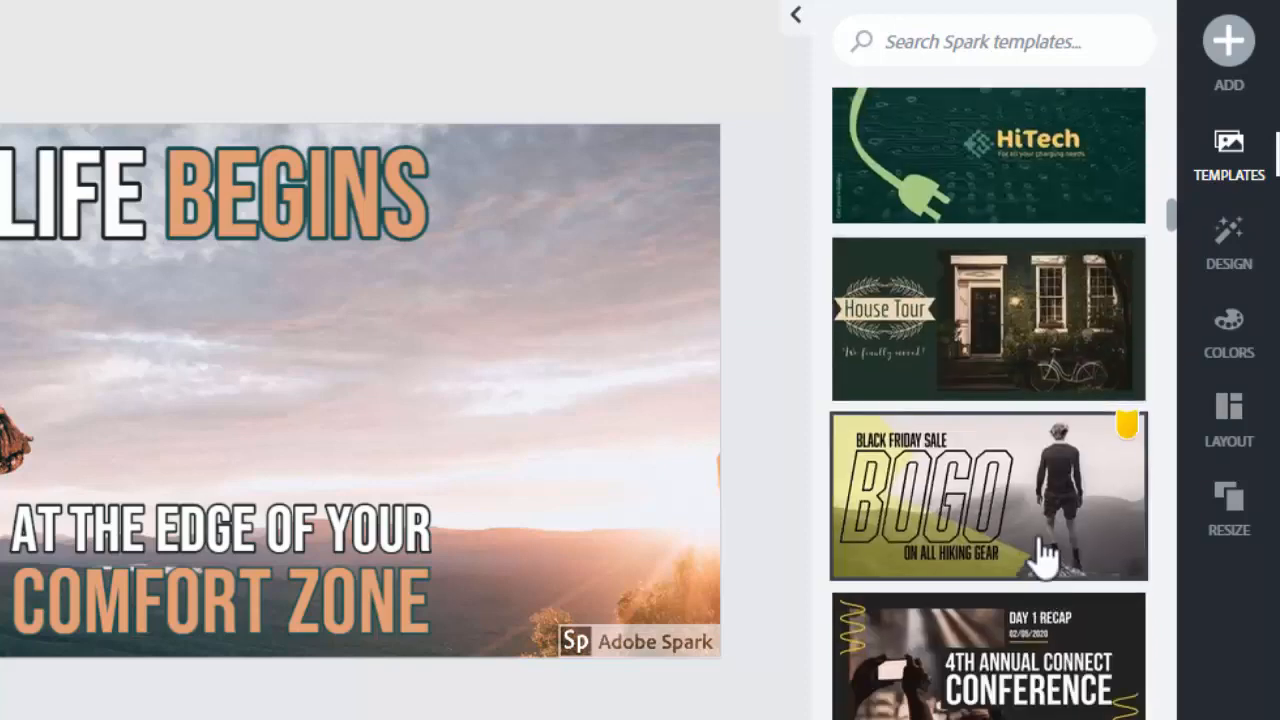
Browse more cover templates, and open the upgrade page to compare the features of the Team, Individual and Starter plans
scroll(1040, 555, down, 4)
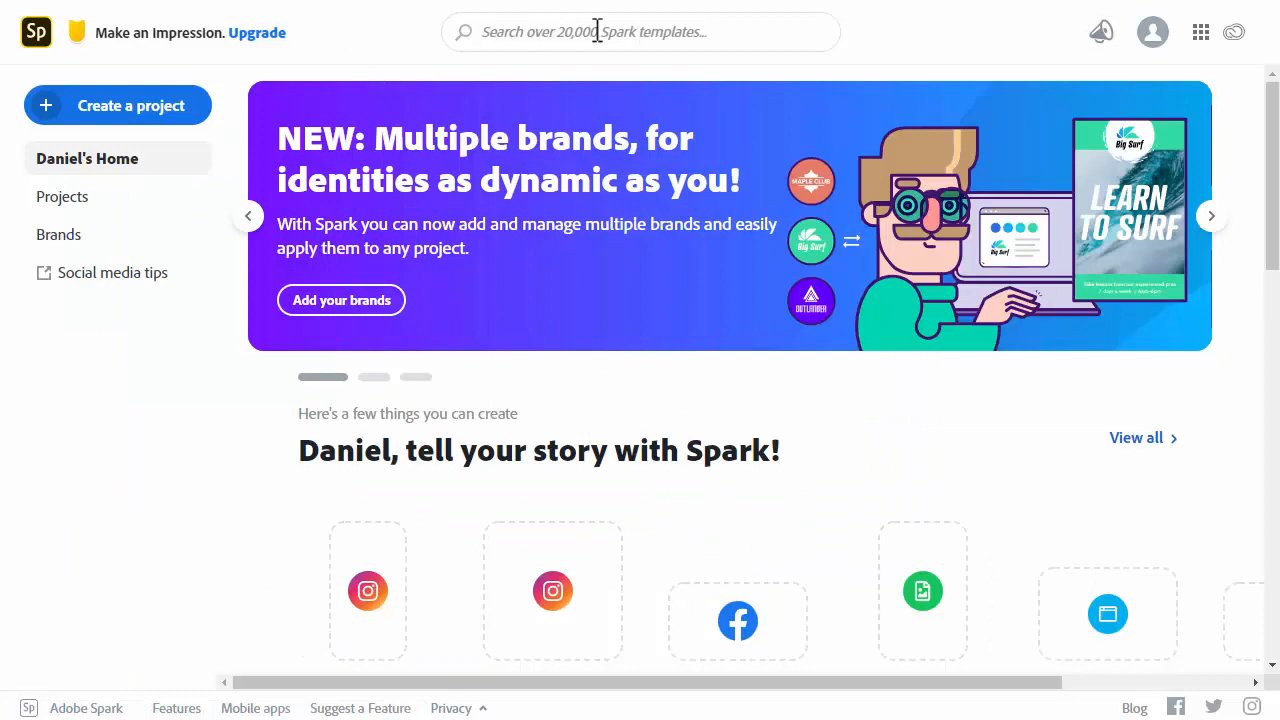
click(268, 33)
scroll(906, 360, down, 2)
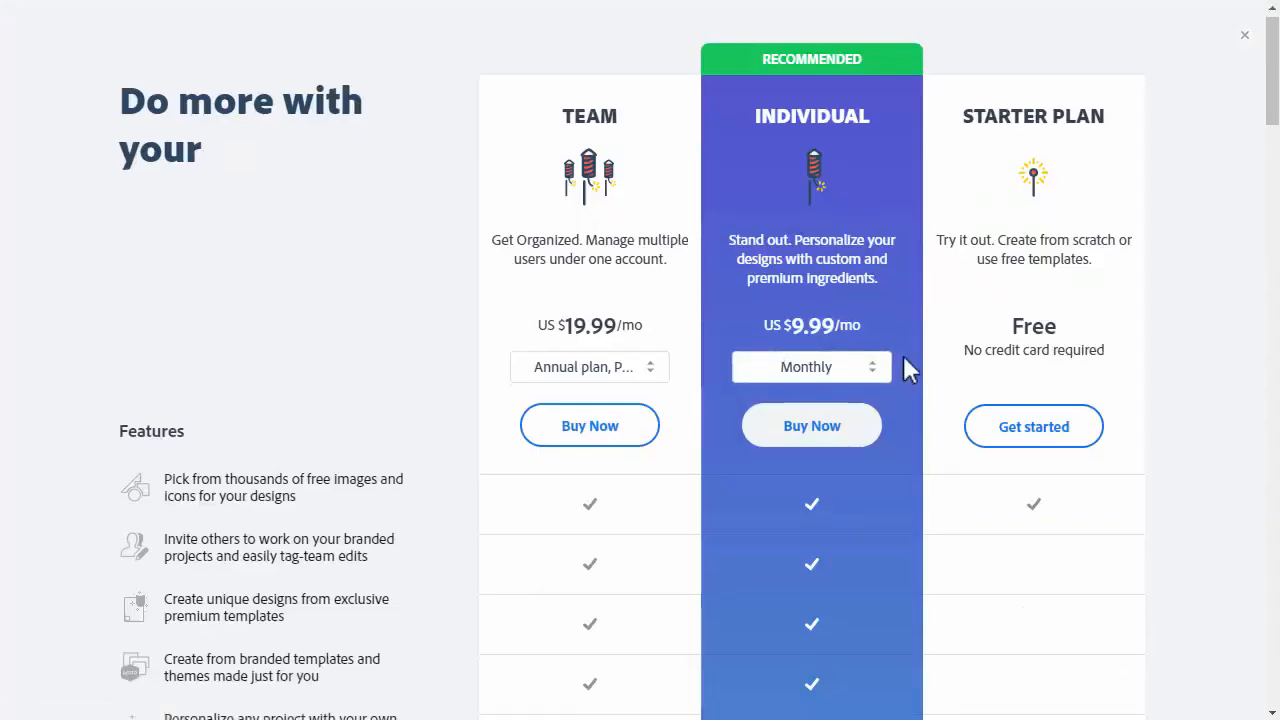
scroll(908, 356, up, 2)
scroll(1057, 497, down, 2)
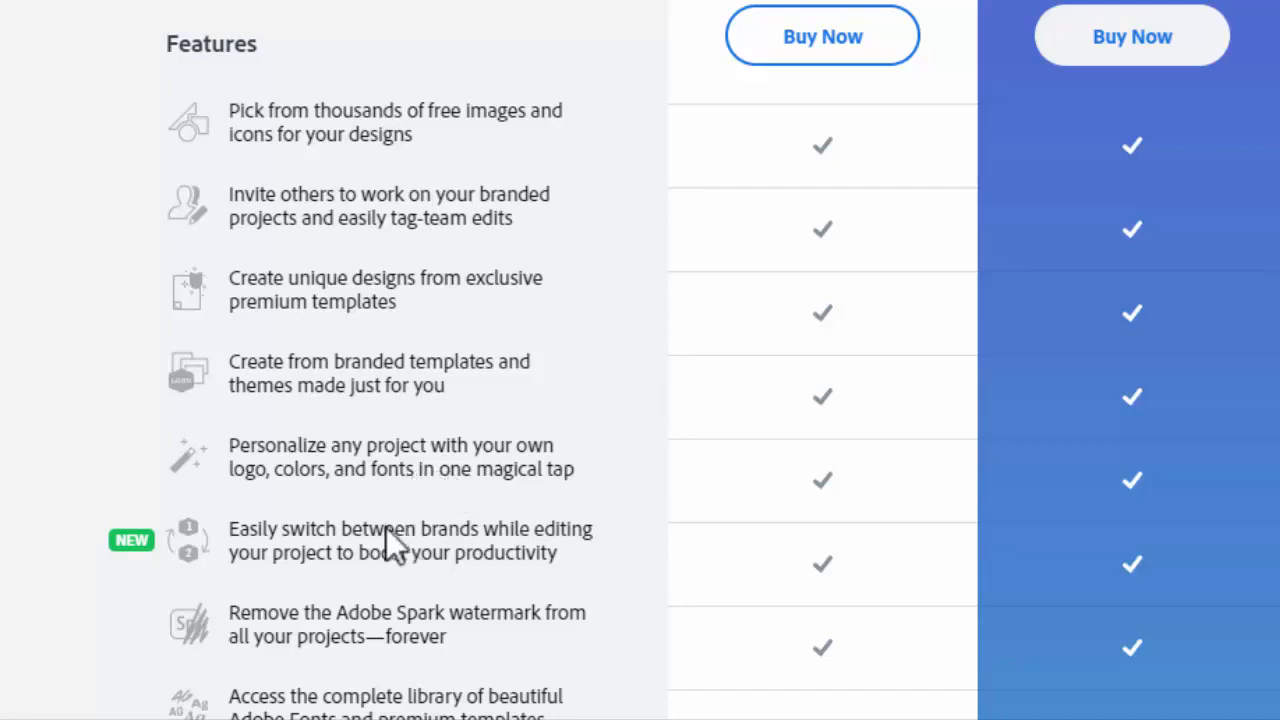
scroll(457, 505, down, 3)
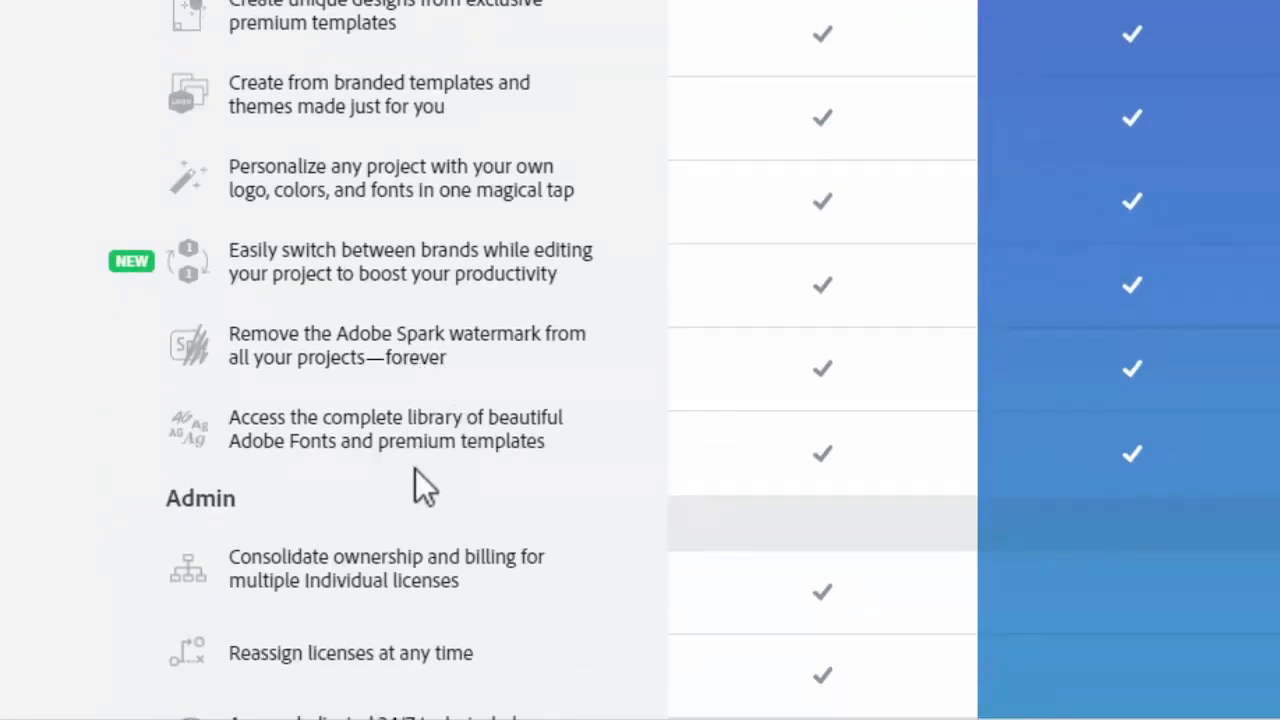
scroll(420, 487, up, 4)
scroll(1040, 450, down, 2)
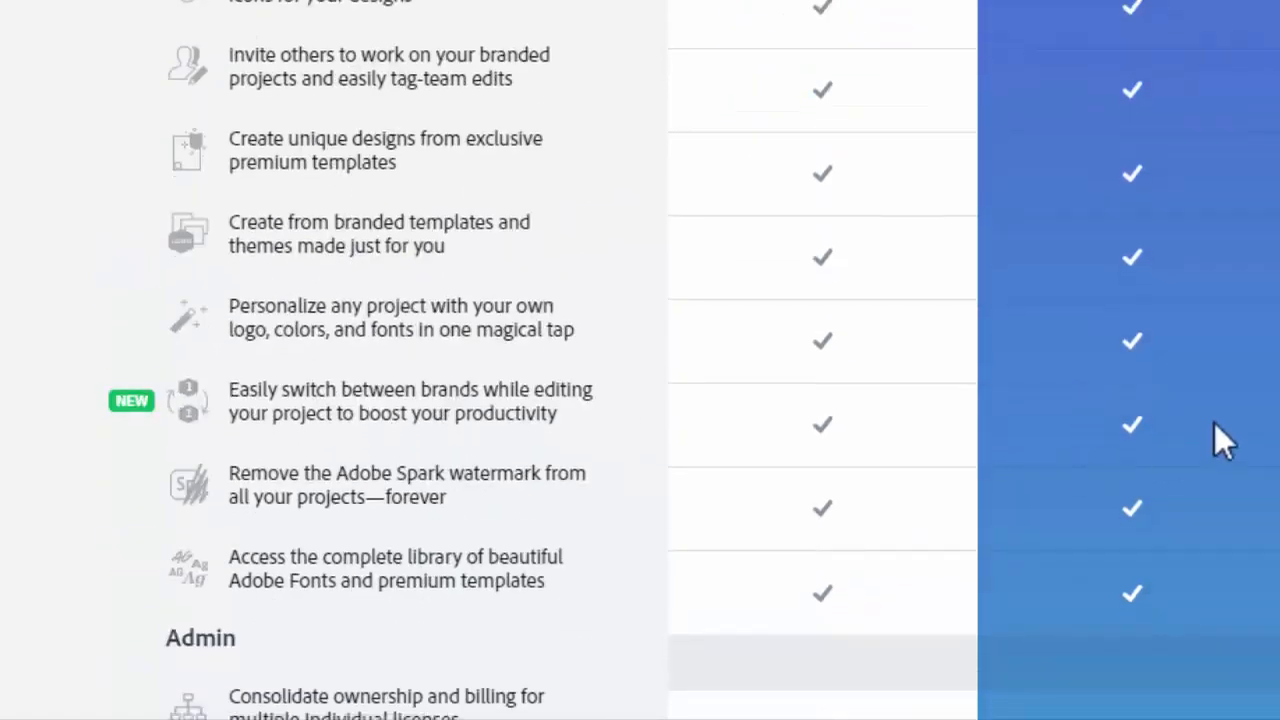
scroll(1214, 435, up, 3)
scroll(1200, 350, down, 9)
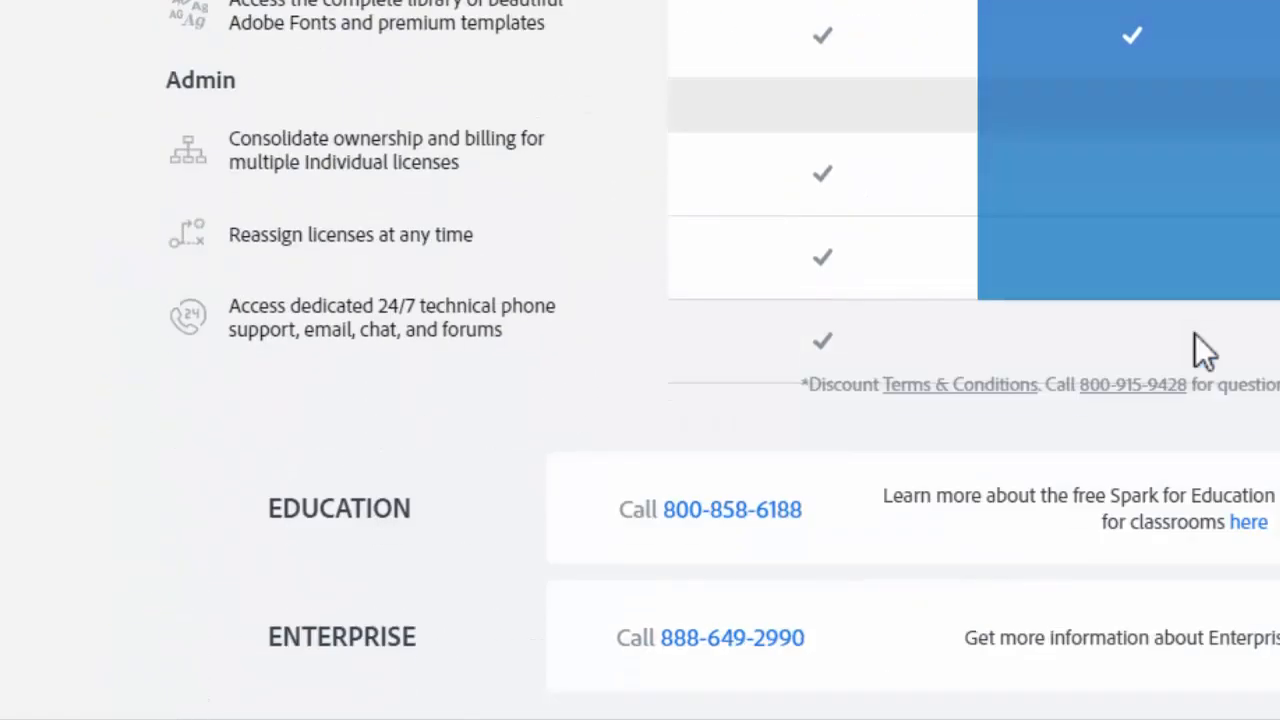
scroll(1195, 334, up, 9)
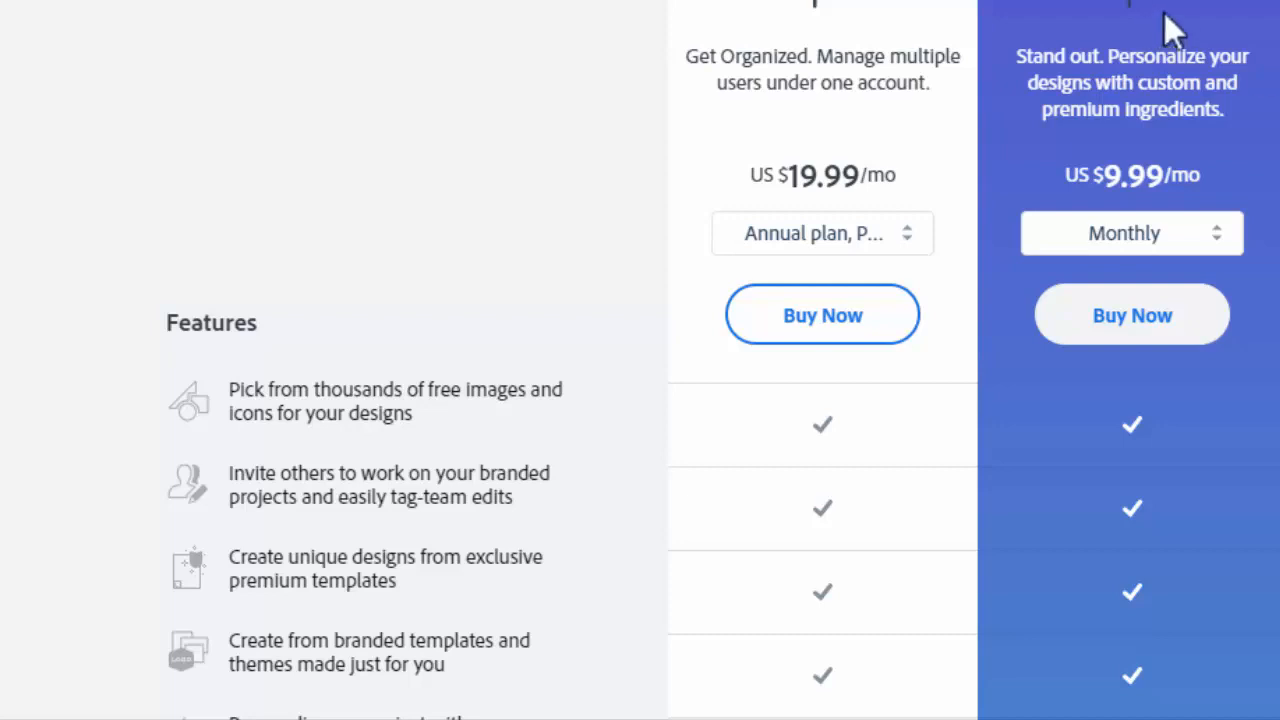
Check the Individual plan's billing options, and view the Education and Enterprise offers below the plan comparison
click(1215, 233)
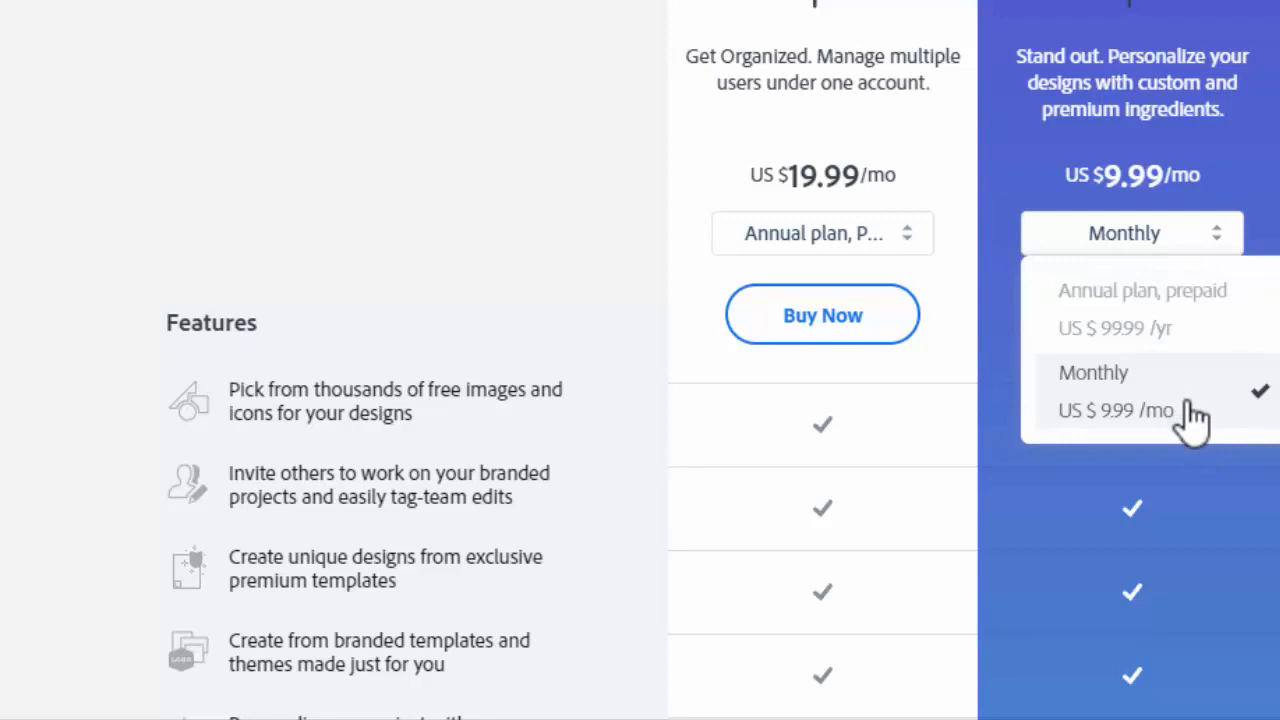
click(525, 92)
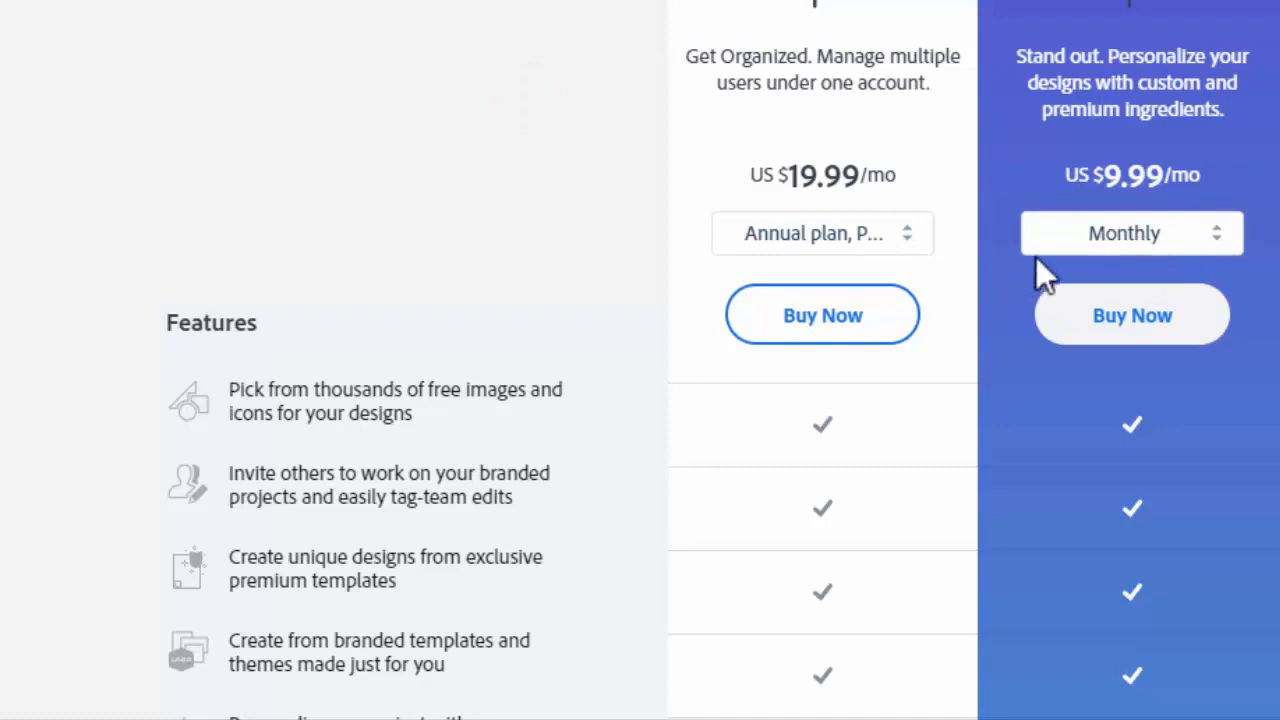
scroll(940, 246, down, 10)
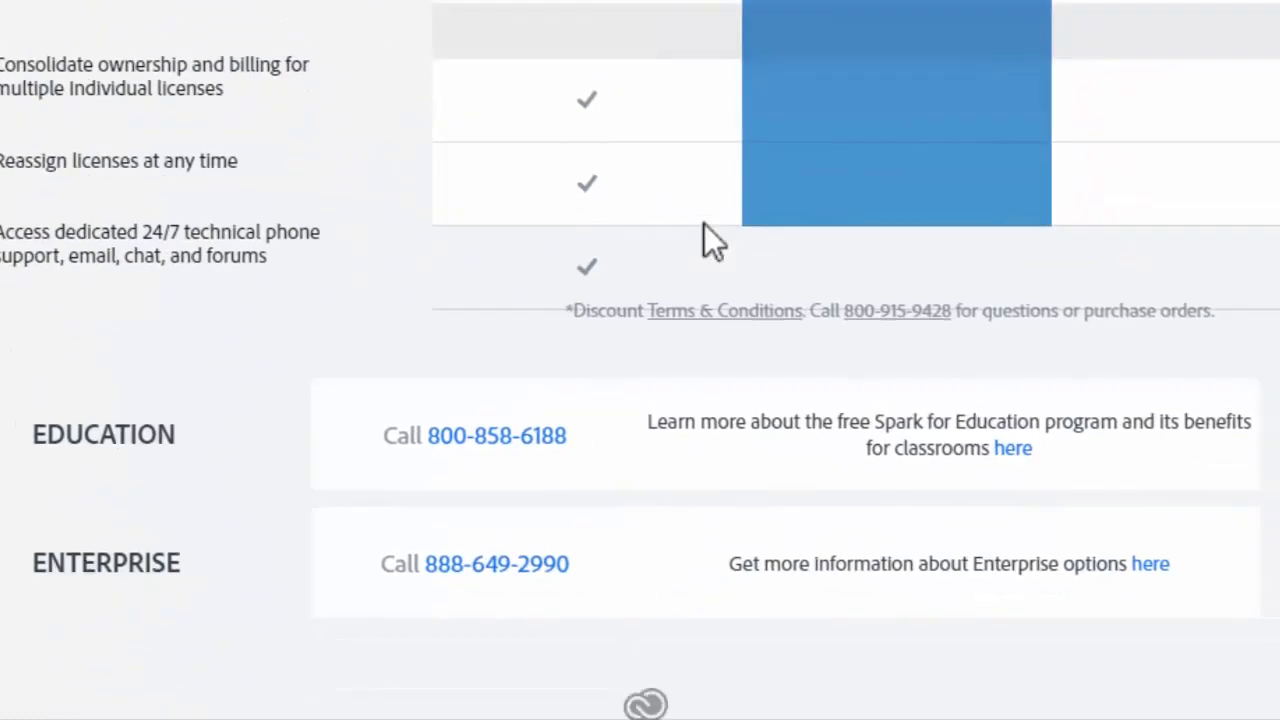
scroll(704, 225, down, 3)
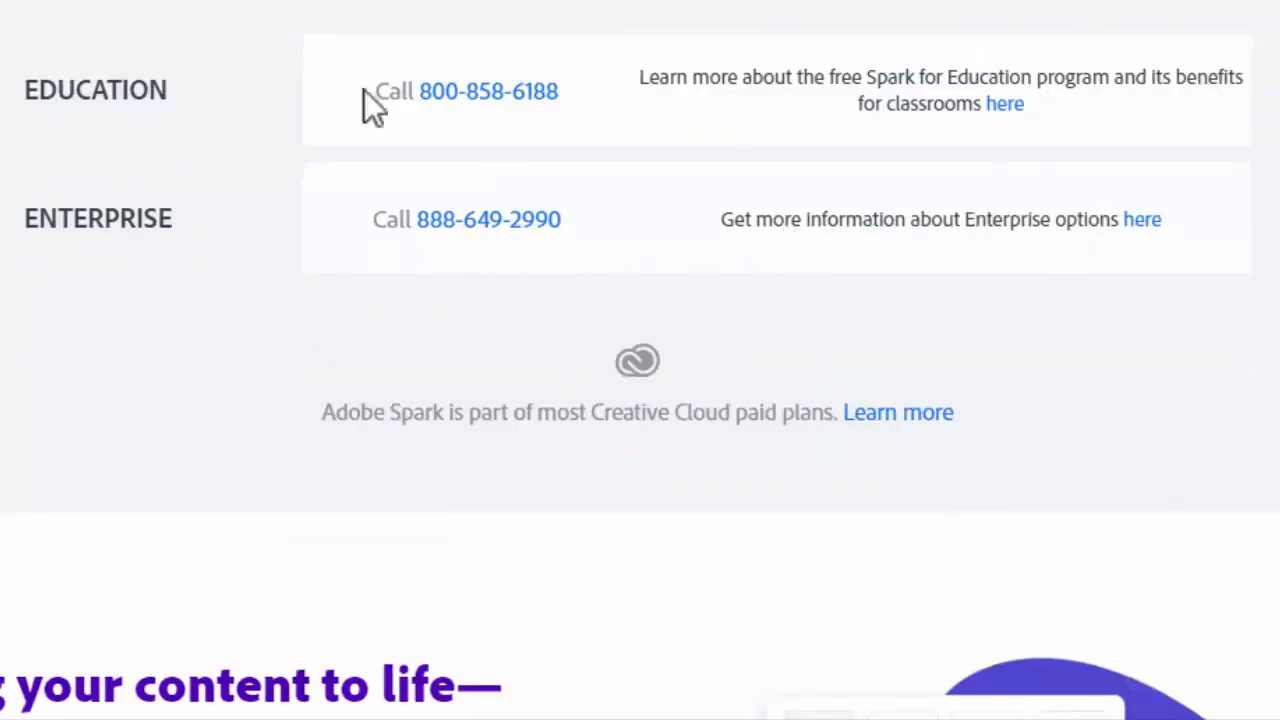
Open the free Spark for Education information, examine its student work examples and benefits, and return to the Spark home page
click(1004, 105)
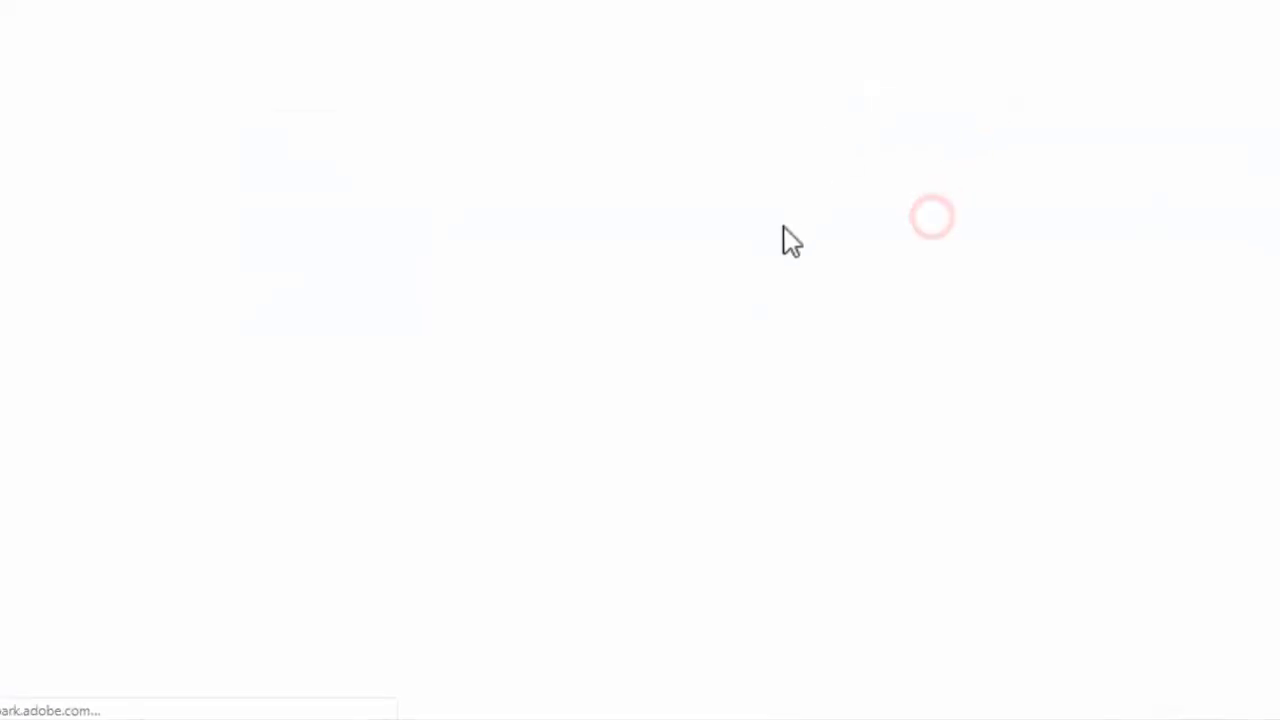
scroll(571, 298, down, 2)
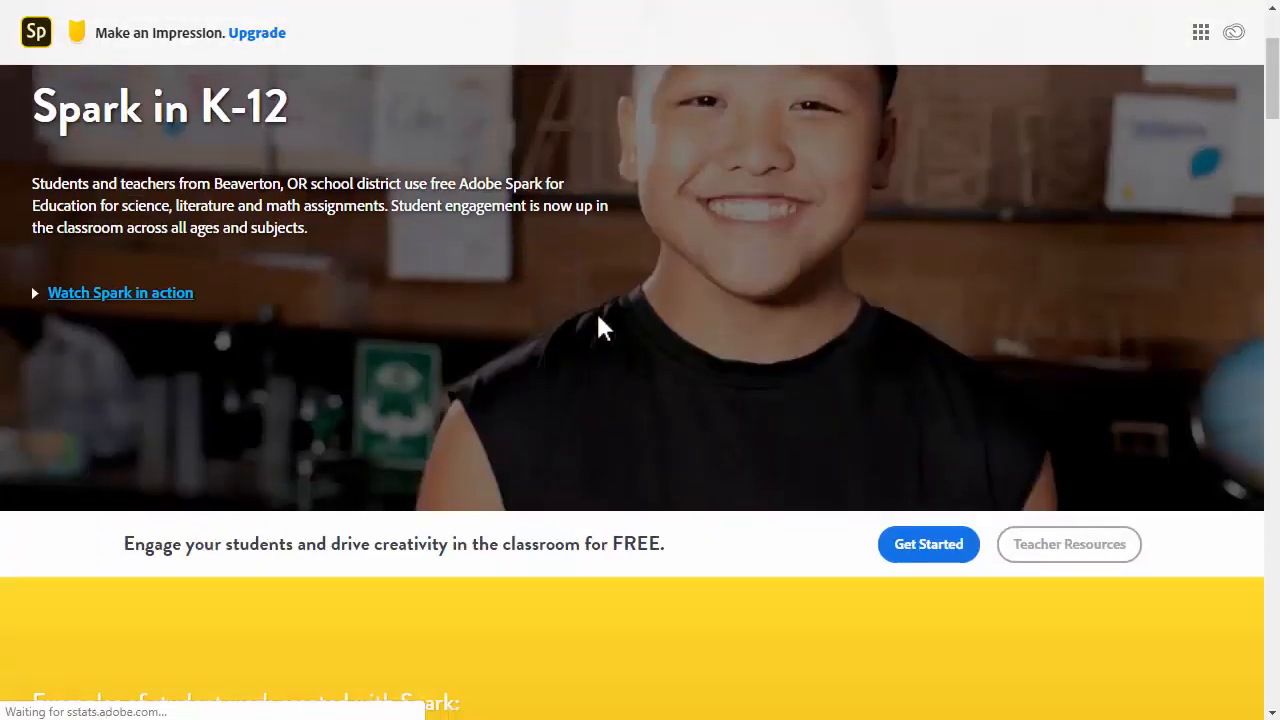
scroll(464, 424, up, 1)
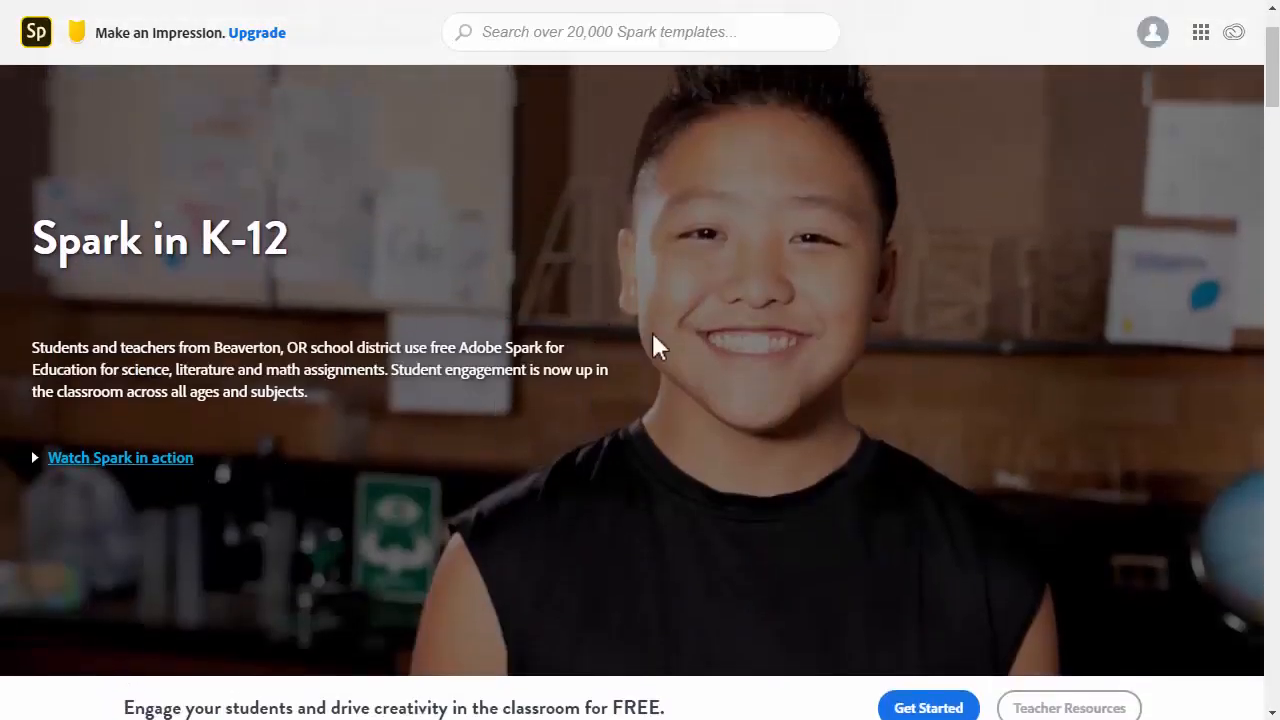
scroll(663, 346, down, 5)
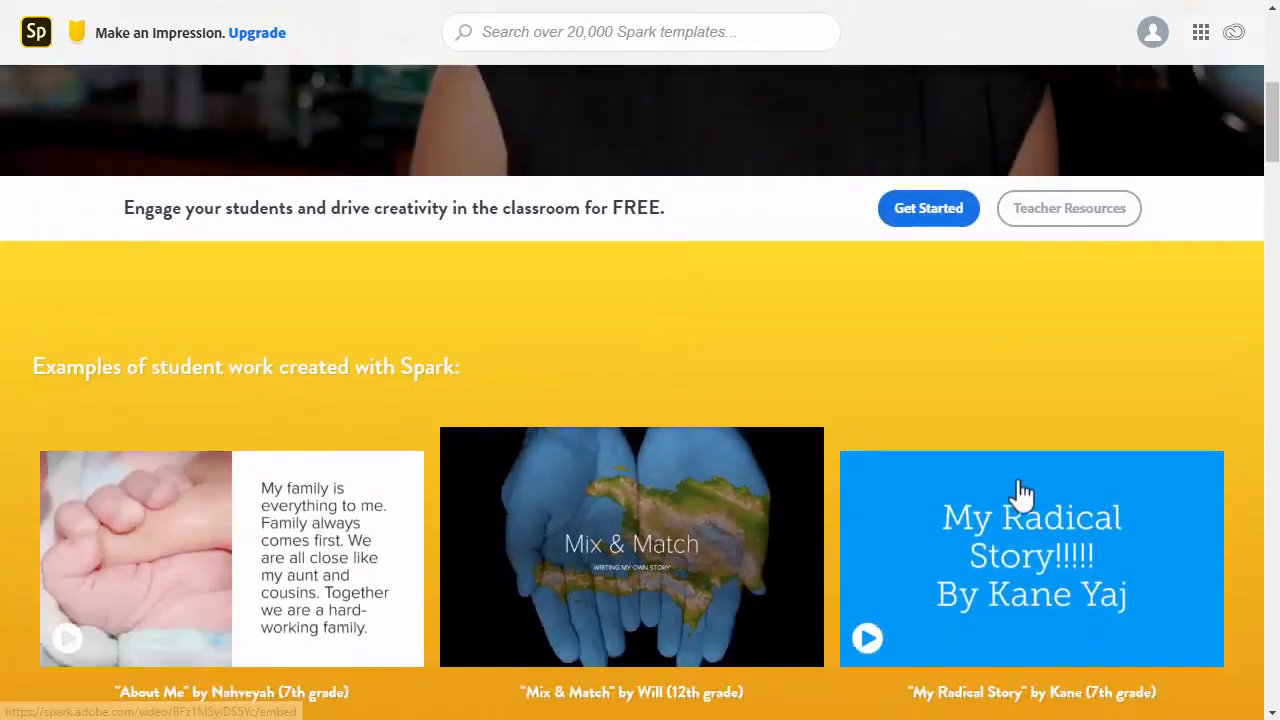
scroll(1015, 494, down, 3)
scroll(414, 486, down, 10)
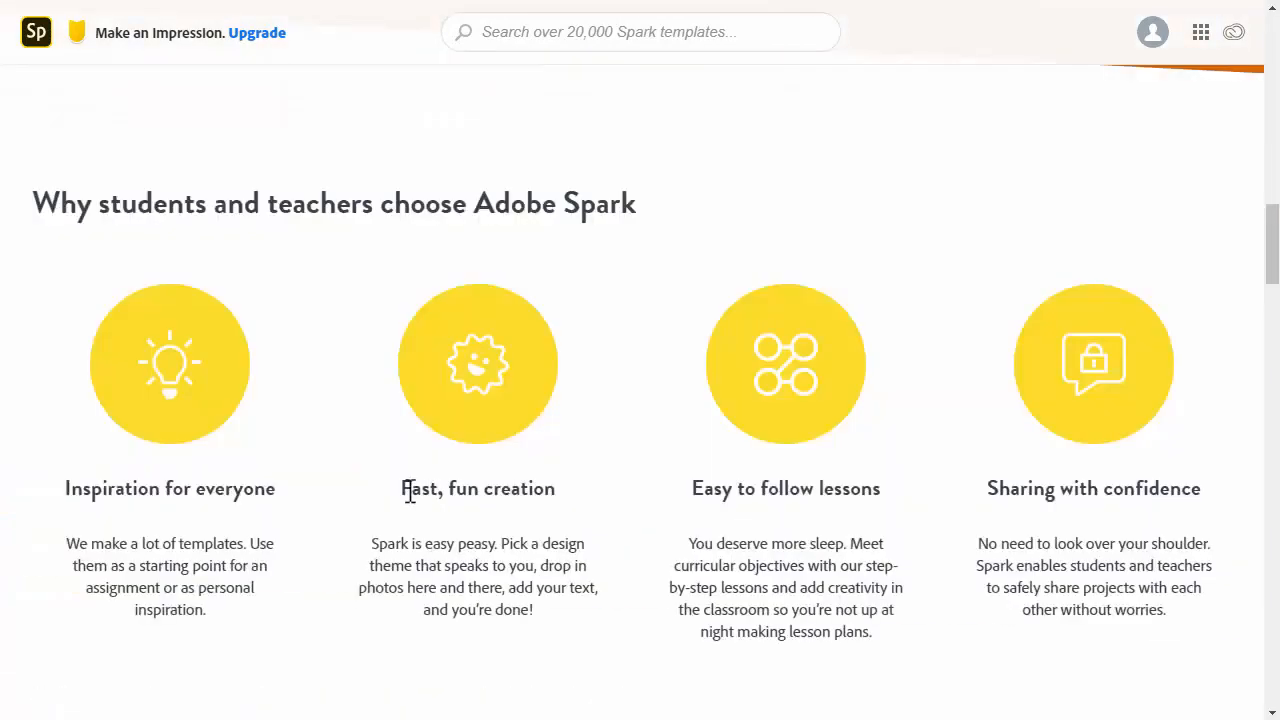
scroll(711, 251, up, 5)
scroll(711, 253, up, 10)
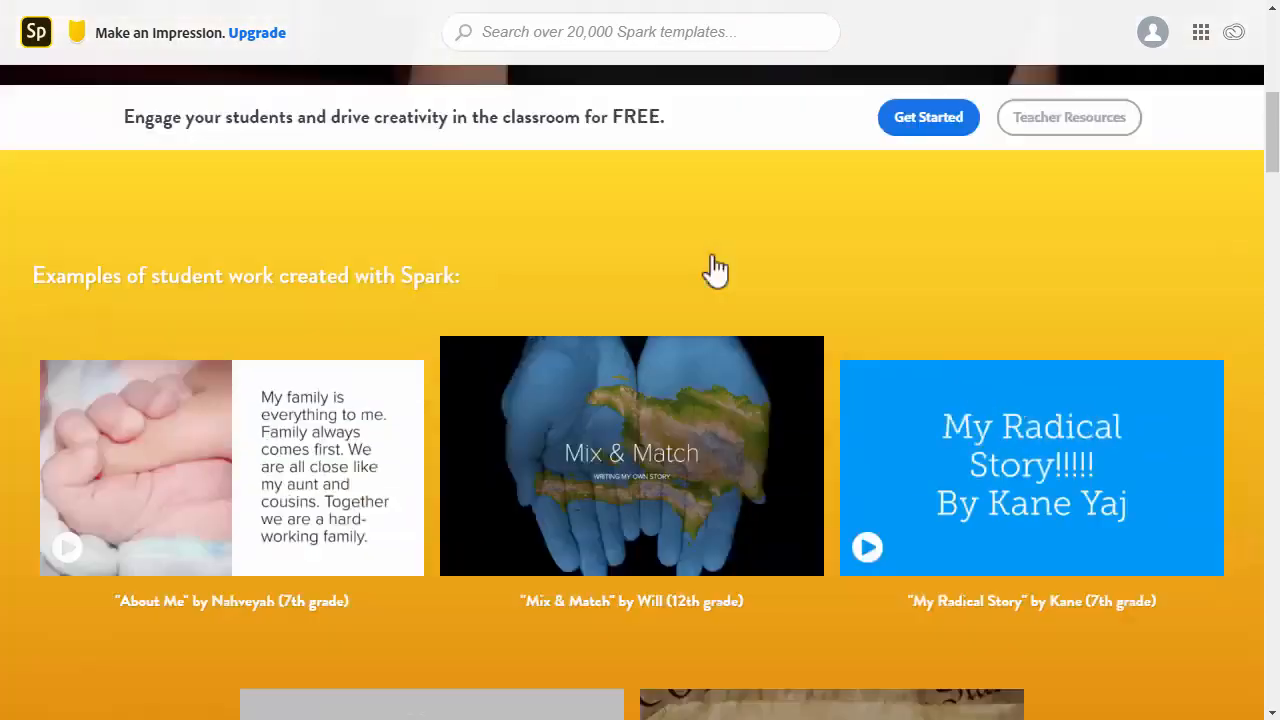
scroll(1070, 420, down, 12)
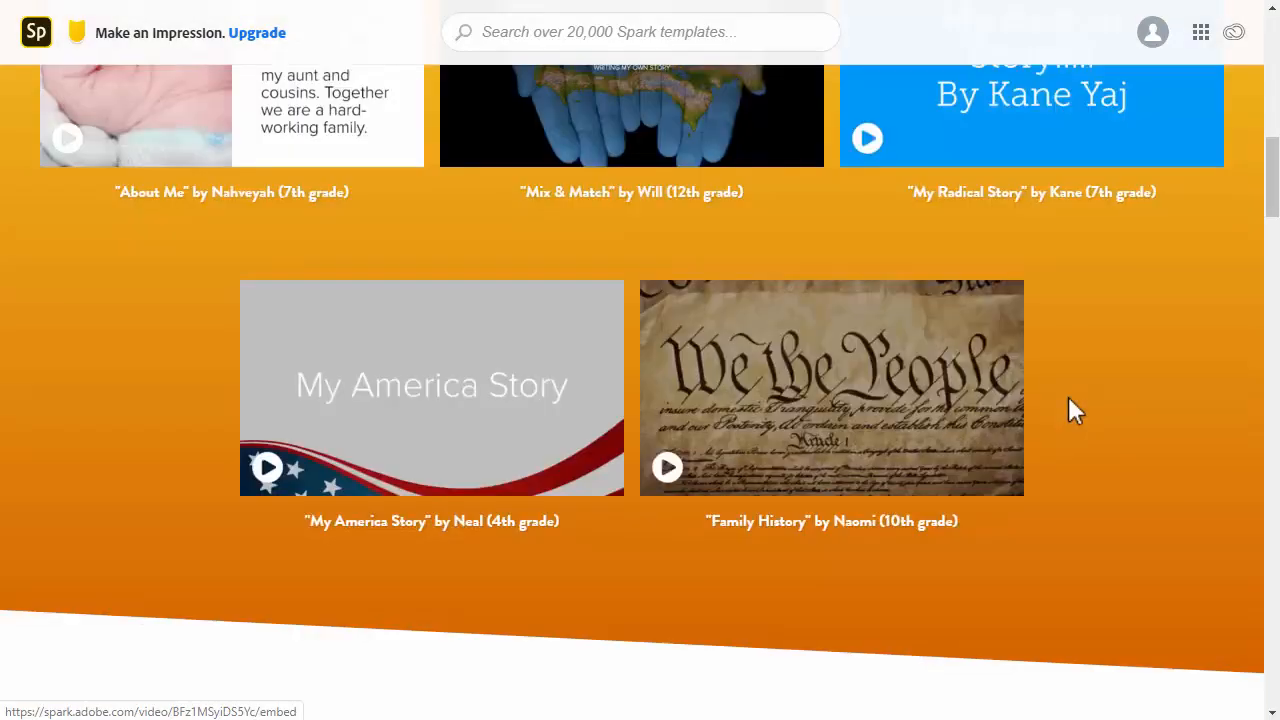
scroll(636, 444, down, 5)
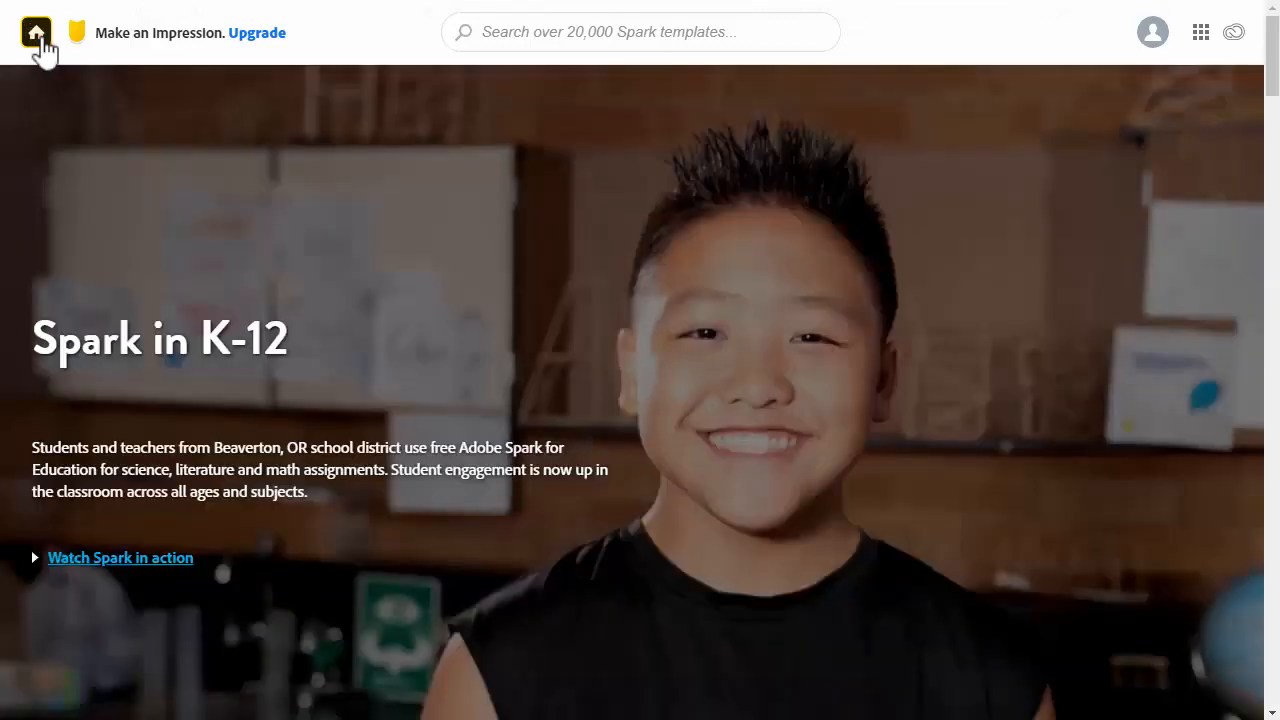
click(37, 33)
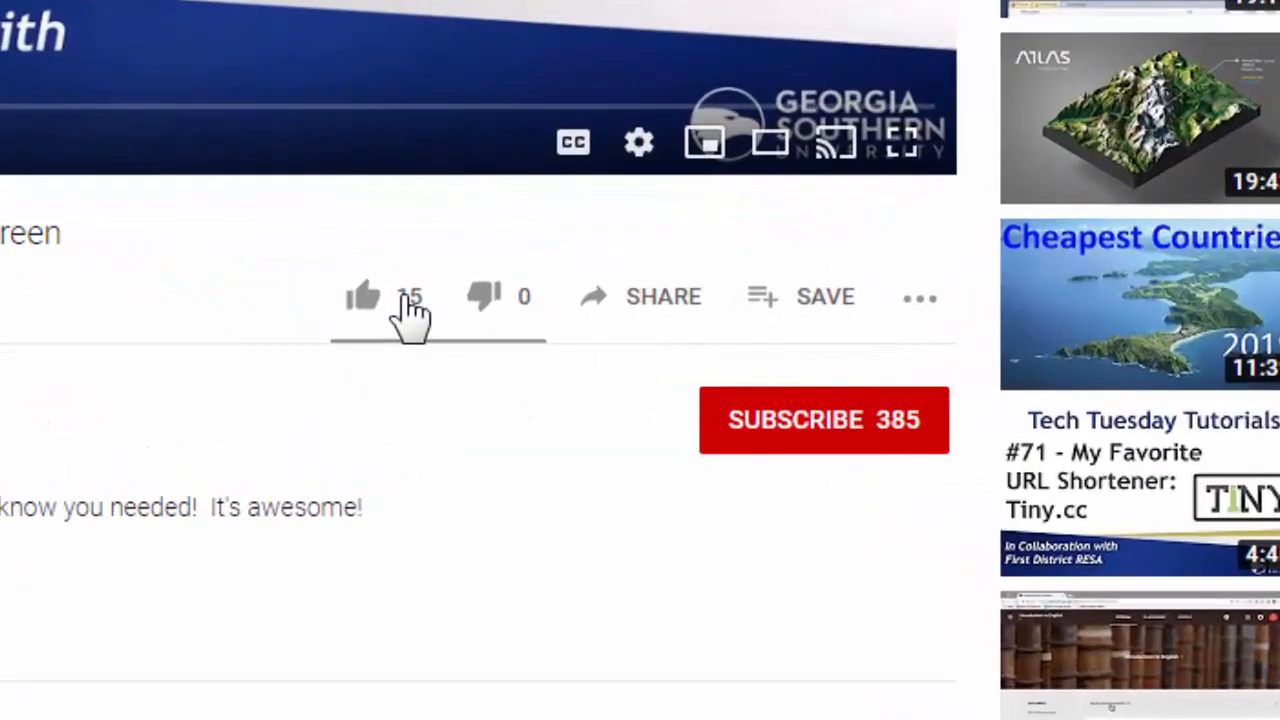
On YouTube, like the Georgia Southern University tutorial video and subscribe to its channel
click(505, 338)
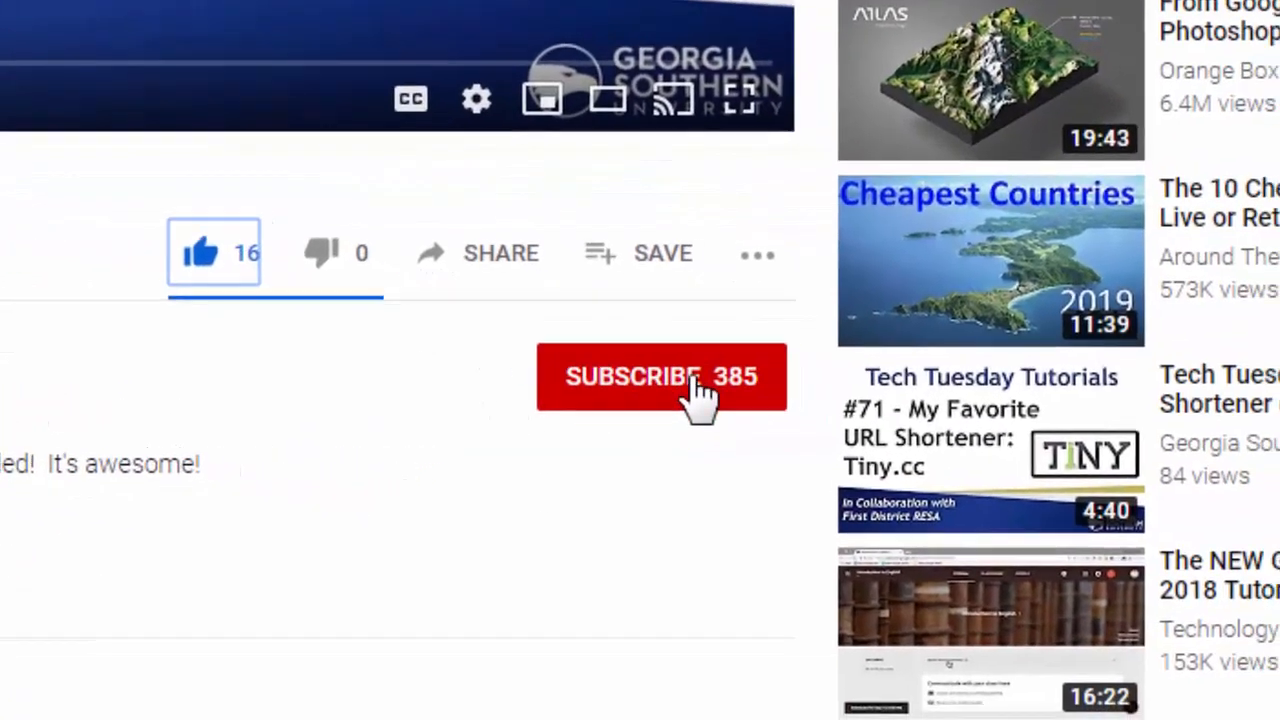
click(688, 390)
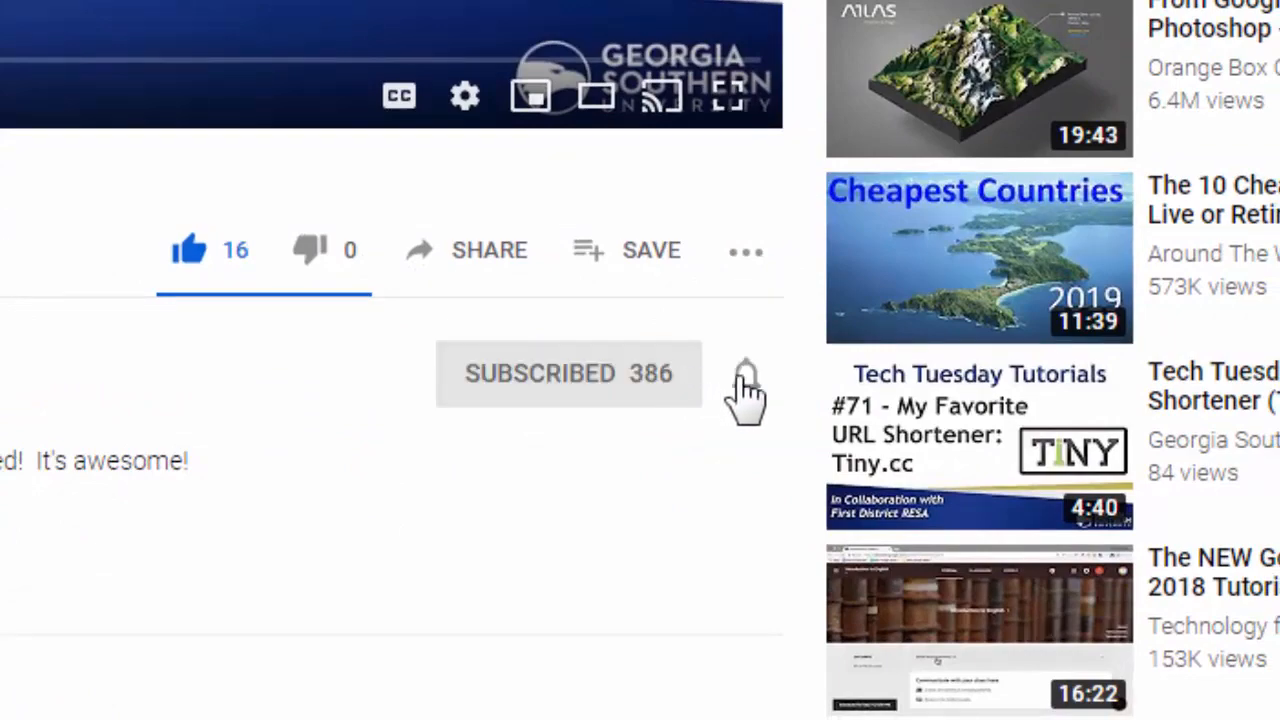